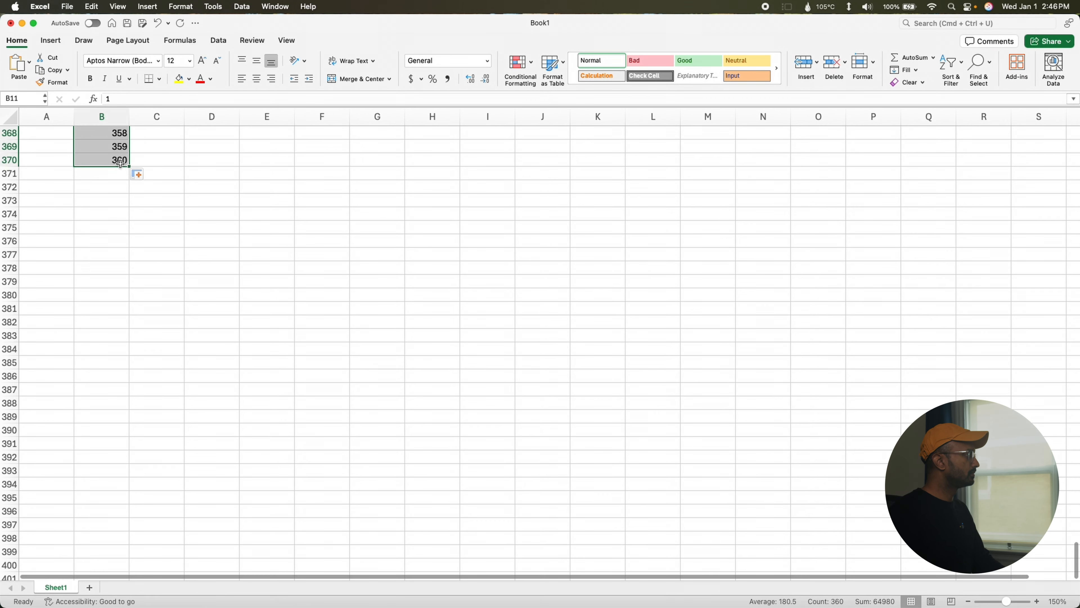
# - Autofit the widths of columns C through F to their contents
pyautogui.click(118, 160)
pyautogui.press('super+Up')
pyautogui.scroll(3, 118, 161)
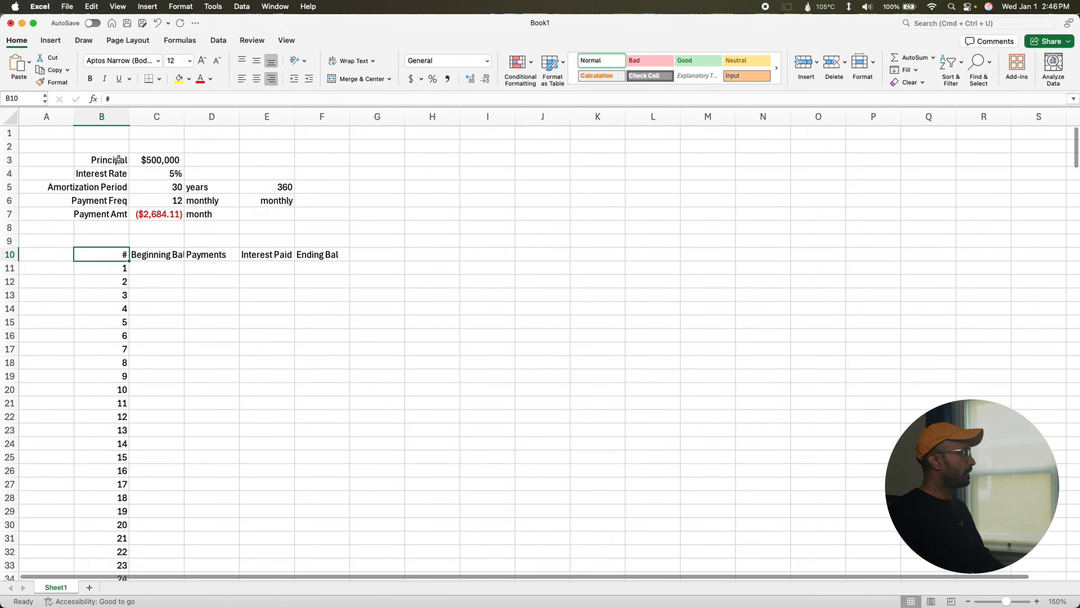
pyautogui.moveTo(157, 117); pyautogui.dragTo(309, 131)
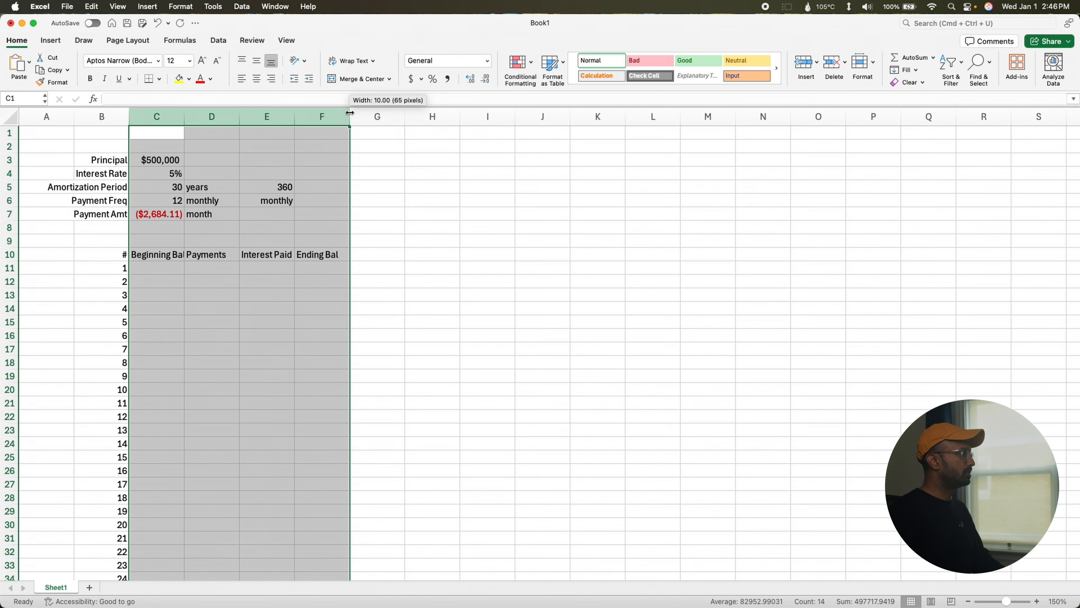
pyautogui.doubleClick(350, 116)
# - Link the first payment's Beginning Bal in C11 to the principal in C3
pyautogui.click(176, 267)
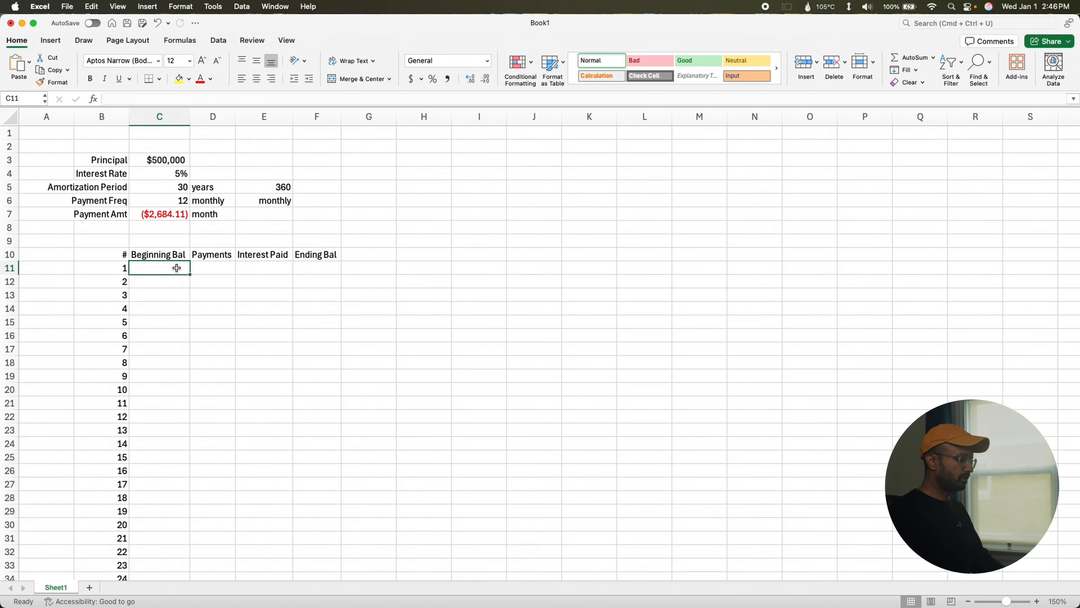
pyautogui.write('=')
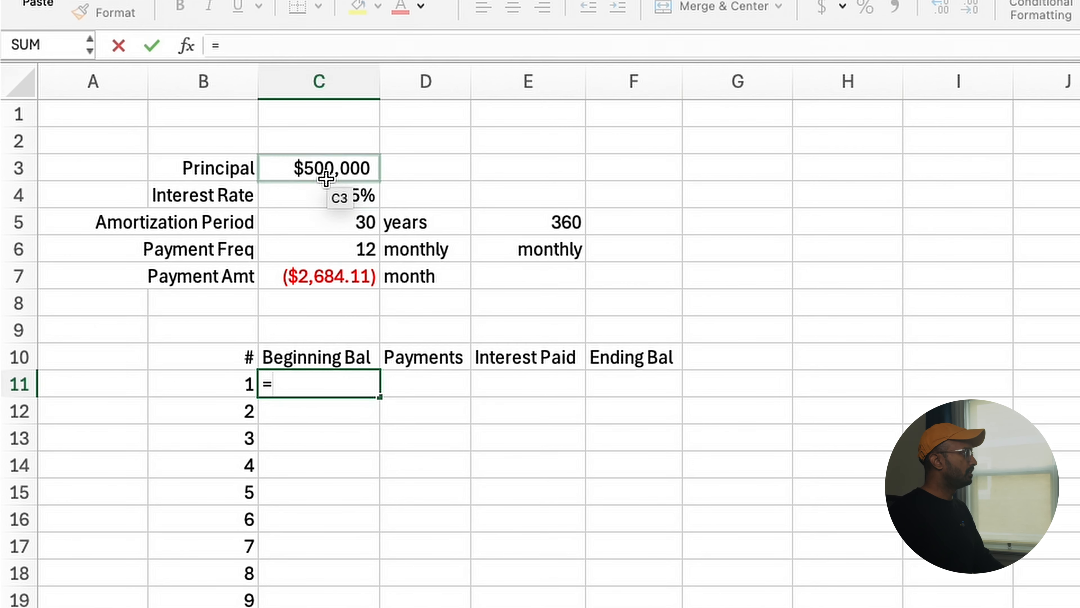
pyautogui.click(326, 180)
pyautogui.press('Return')
# - Link the first payment's Payments cell D11 to the payment amount in C7
pyautogui.press('Up')
pyautogui.press('Right')
pyautogui.write('=')
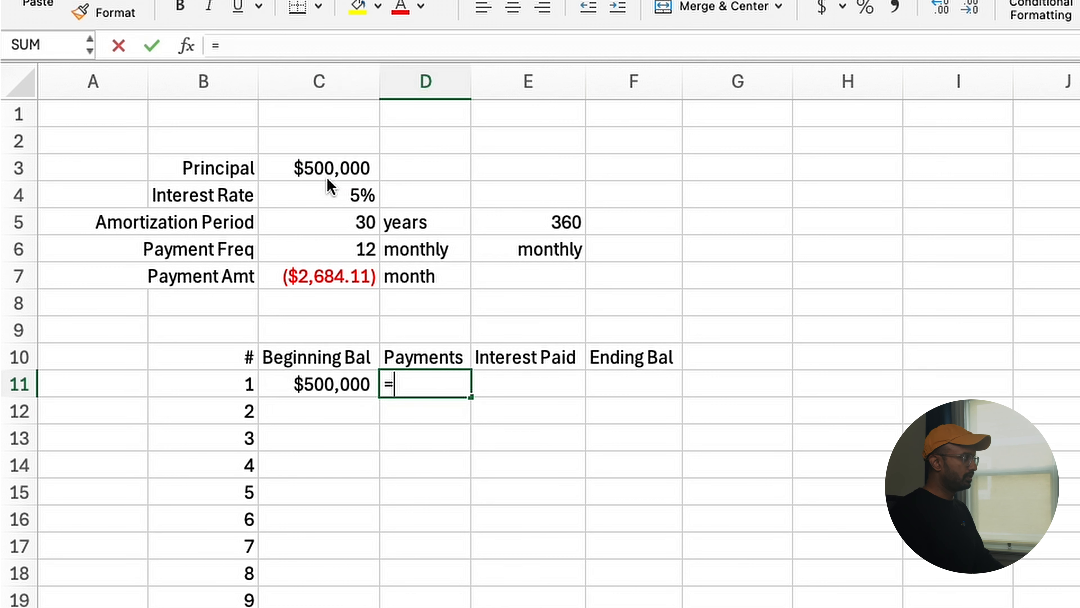
pyautogui.click(328, 275)
pyautogui.press('Return')
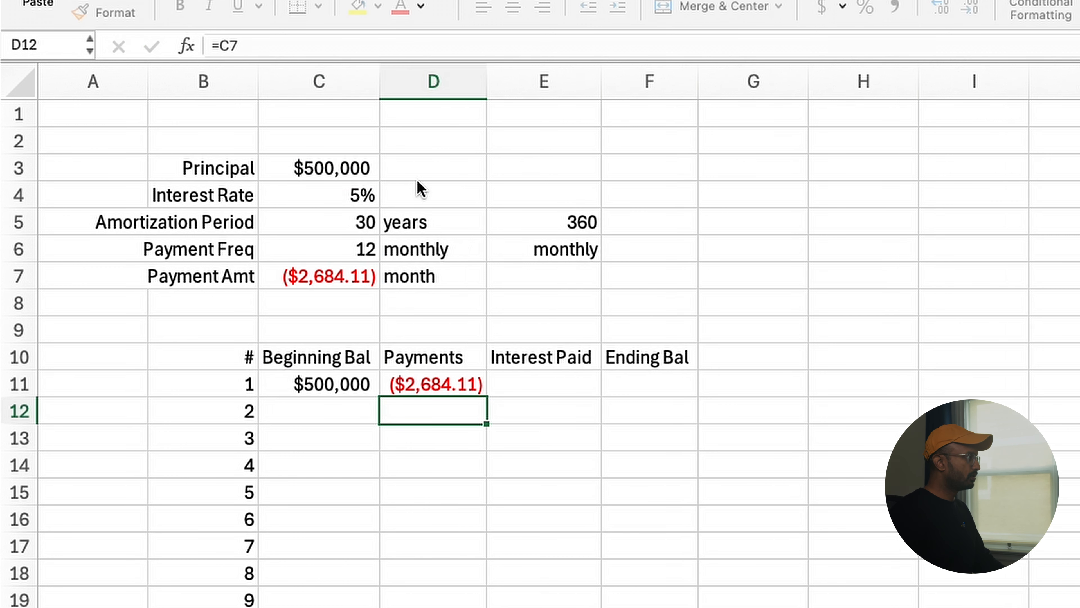
# - Build the Interest Paid formula in E11 as =C11*C4/C6, using beginning balance, interest rate and payment frequency
pyautogui.press('Up')
pyautogui.press('Right')
pyautogui.write('=')
pyautogui.press('Left')
pyautogui.press('Left')
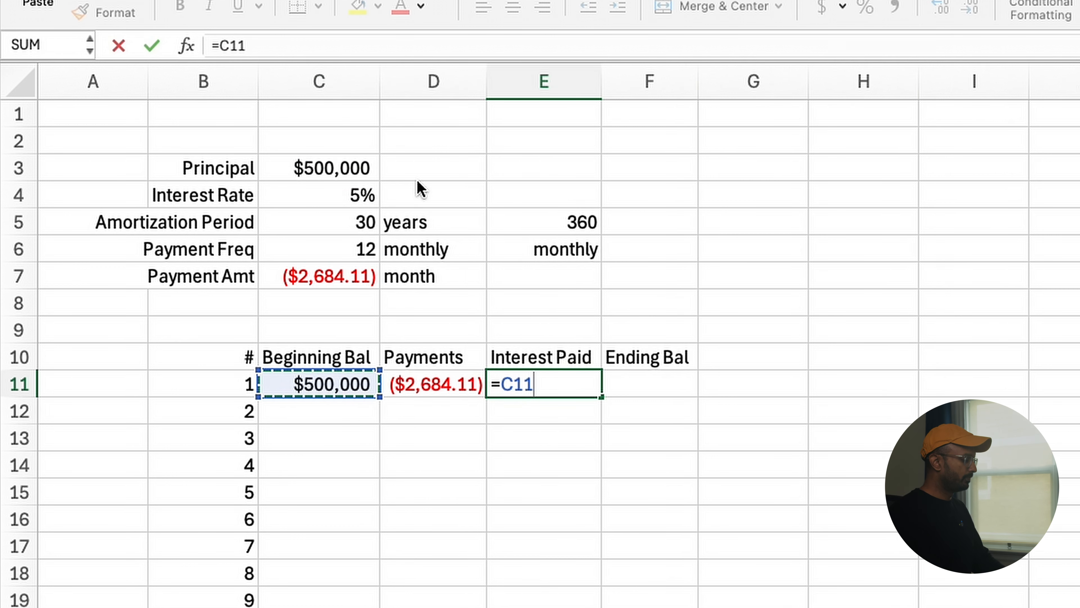
pyautogui.write('*')
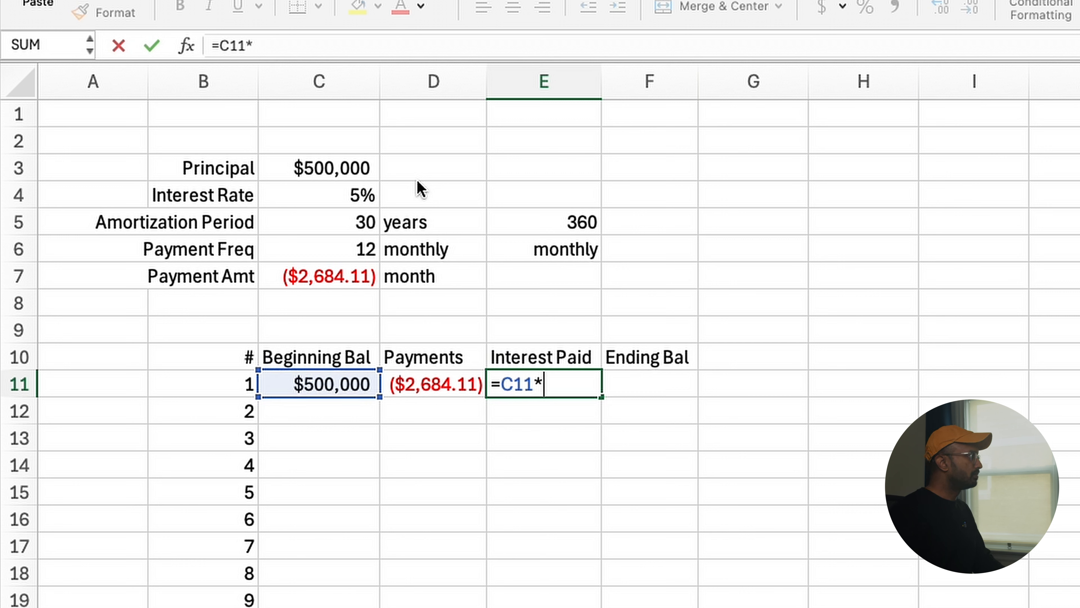
pyautogui.click(361, 192)
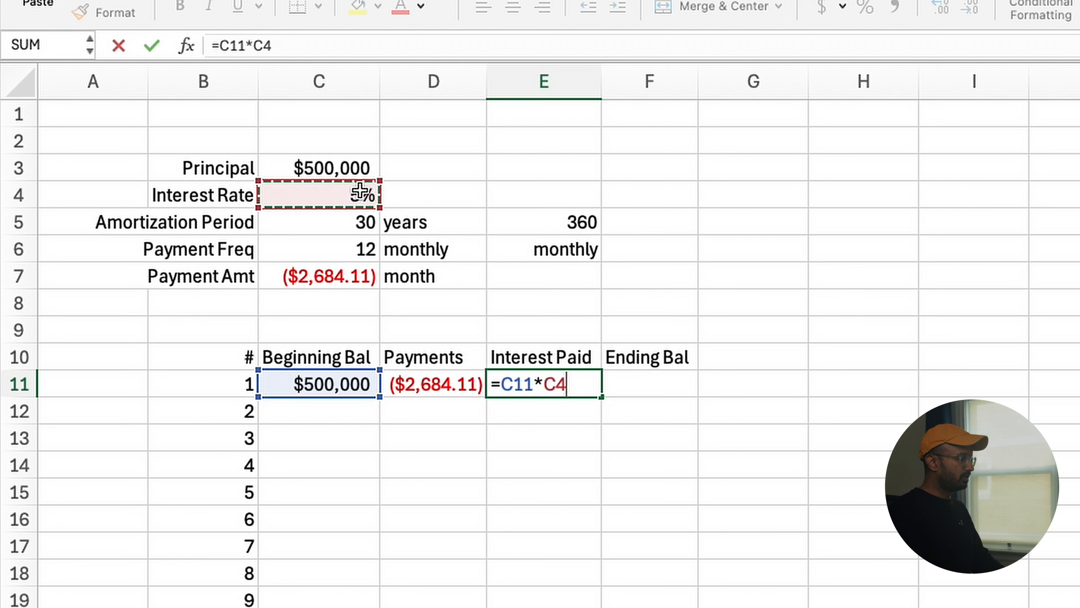
pyautogui.write('/')
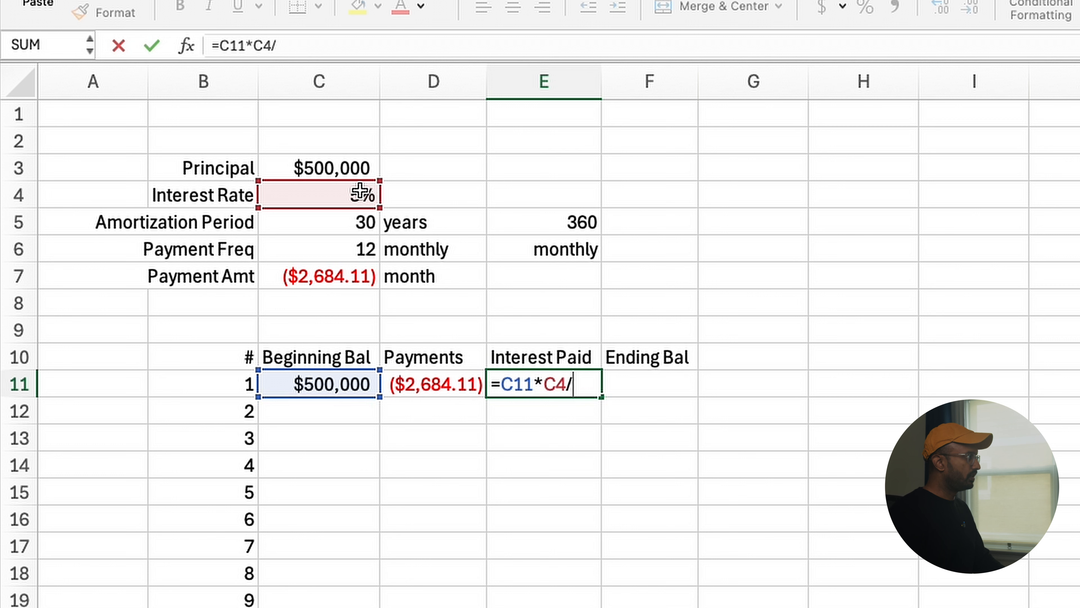
pyautogui.click(363, 251)
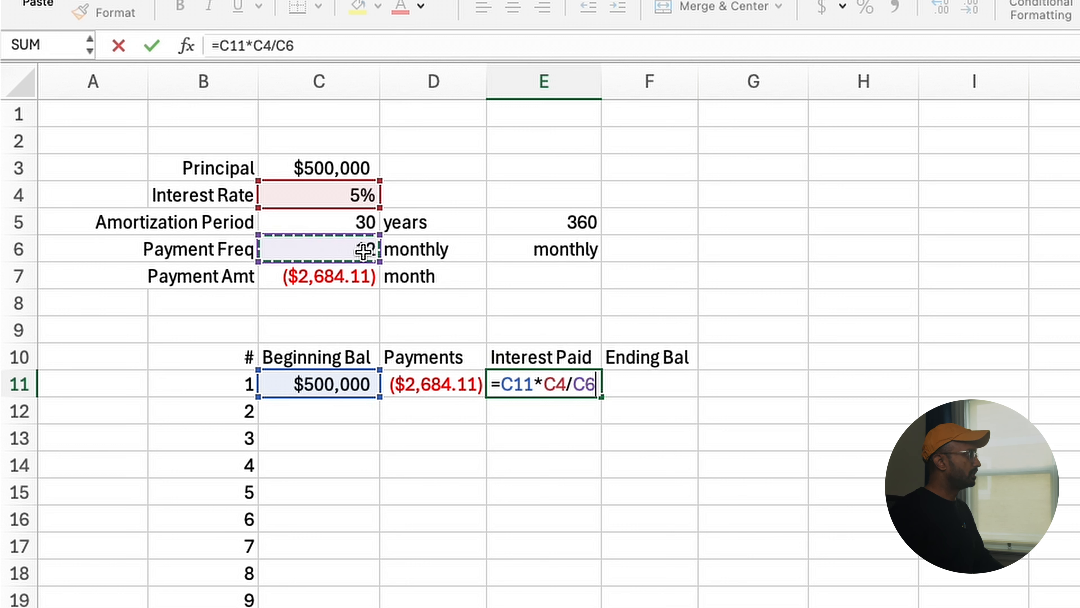
# - Make the C4 and C6 references absolute in the E11 formula, giving =C11*$C$4/$C$6, and commit it
pyautogui.click(265, 45)
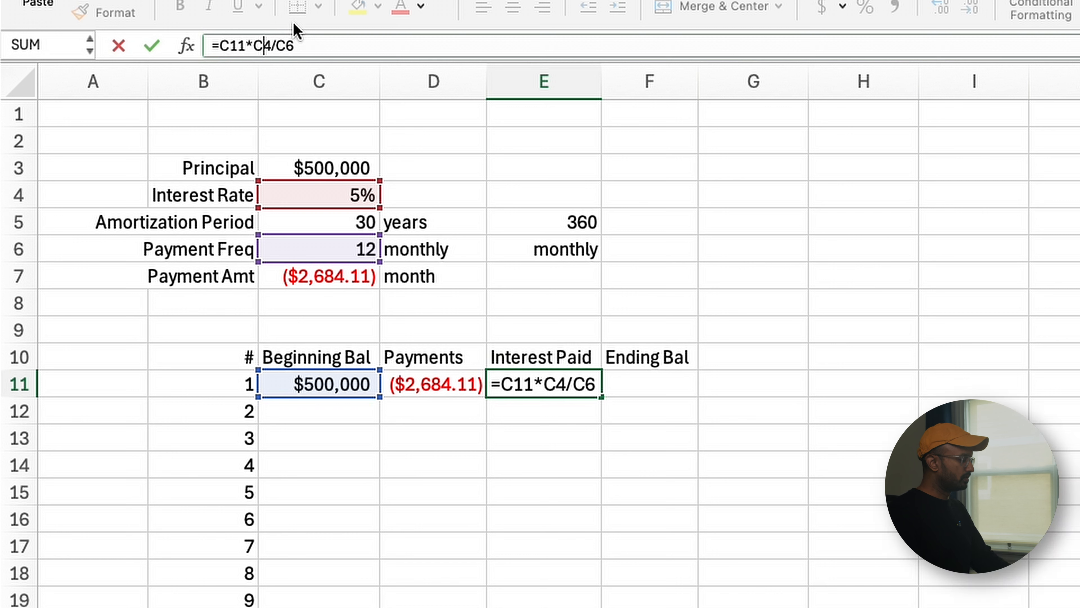
pyautogui.press('F4')
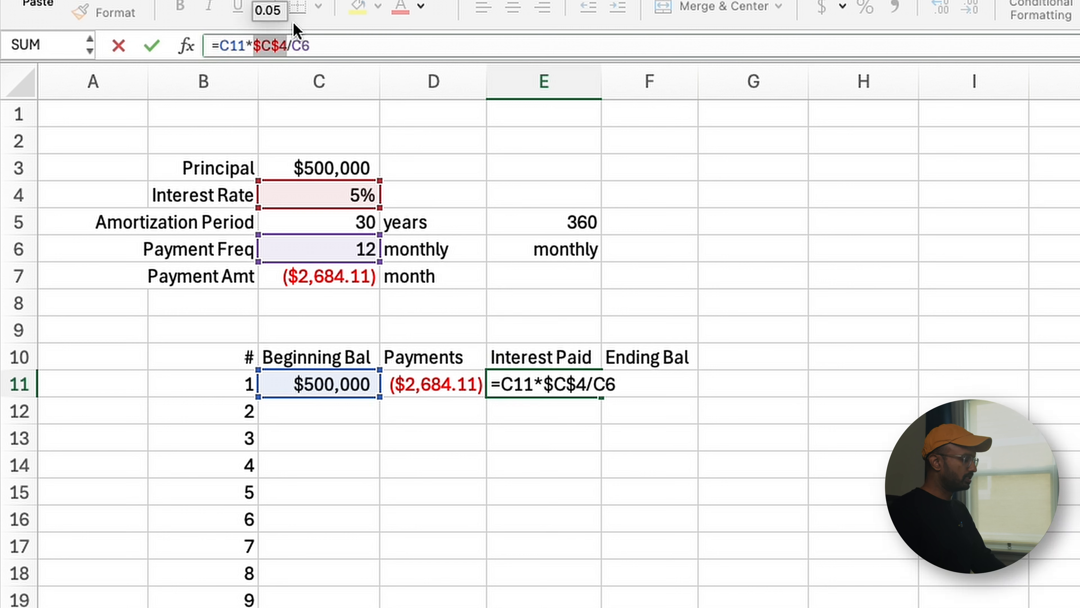
pyautogui.click(300, 43)
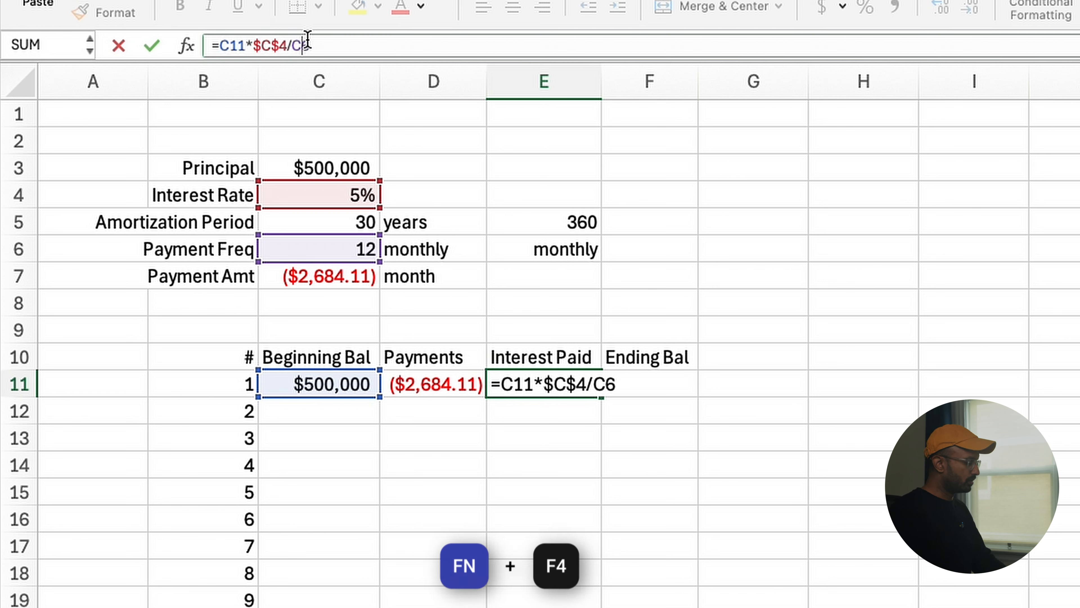
pyautogui.press('F4')
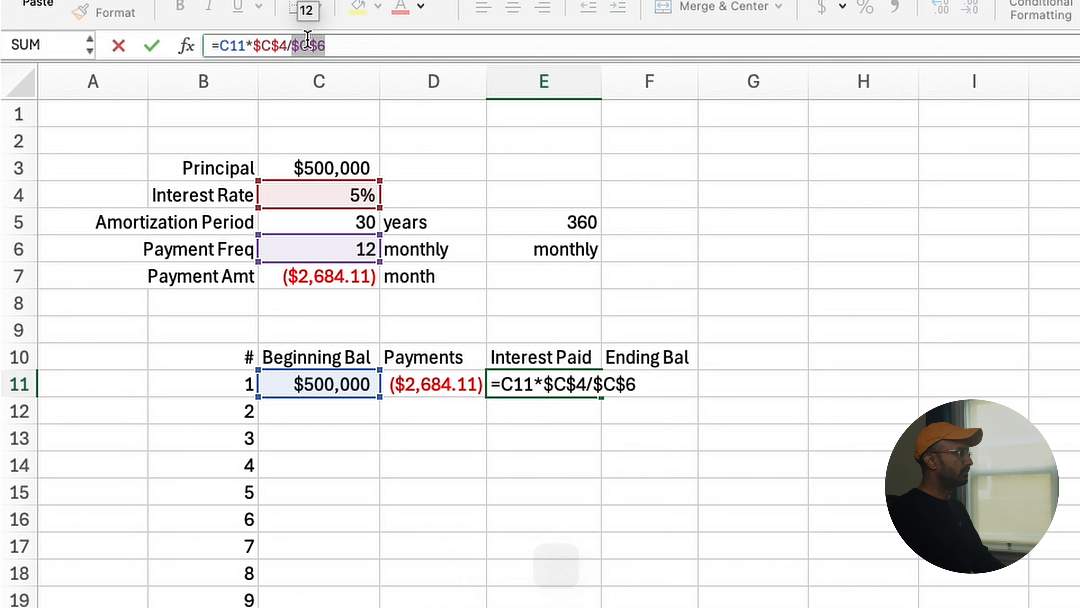
pyautogui.press('Return')
pyautogui.press('Up')
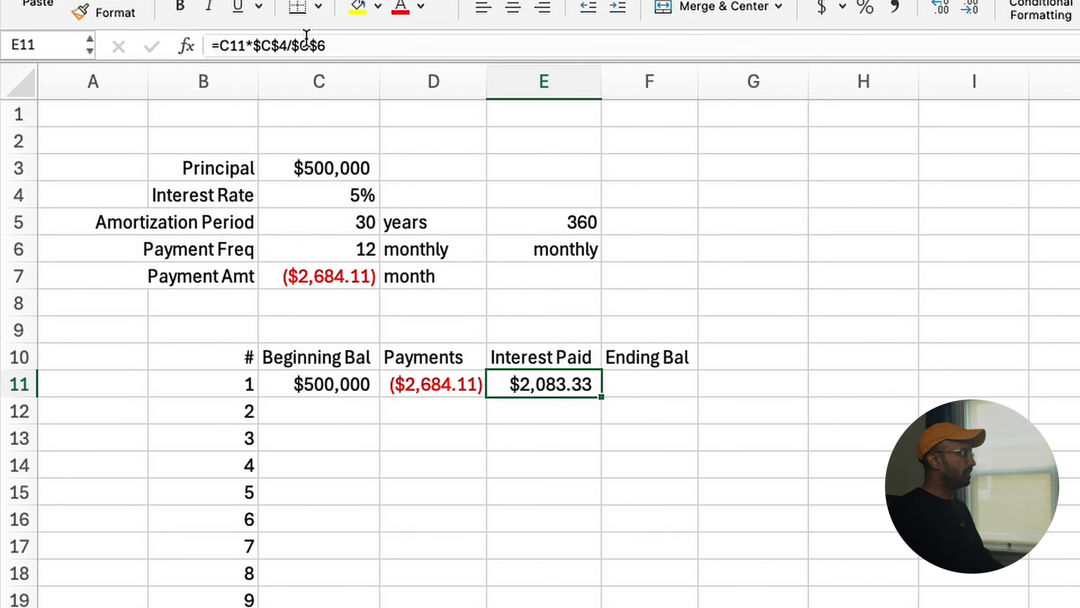
# - Calculate the first Ending Bal in F11 with the formula =C11+D11+E11
pyautogui.press('Right')
pyautogui.write('=')
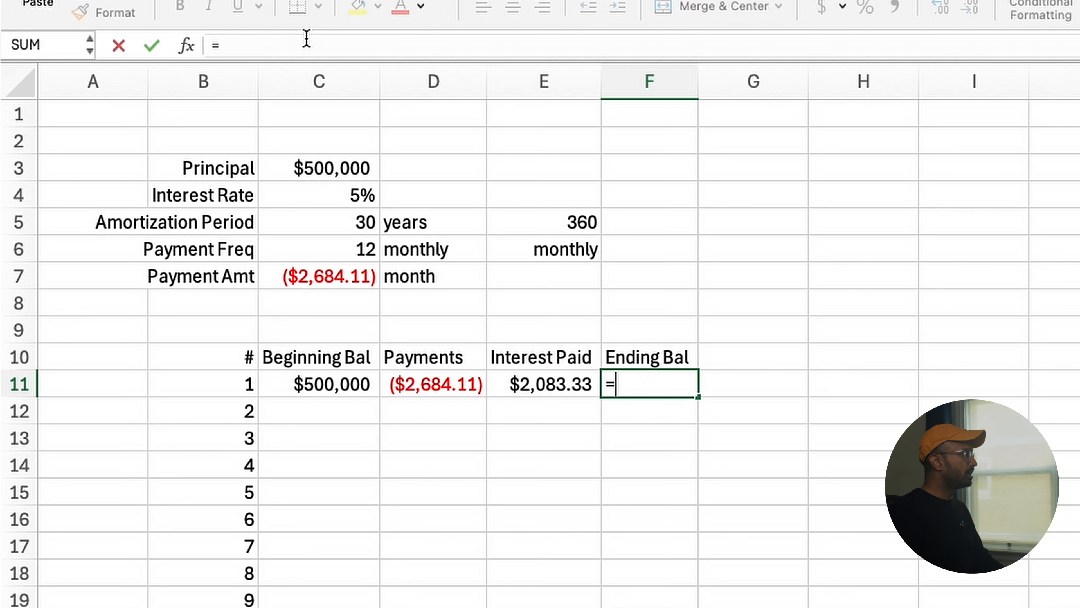
pyautogui.press('Left')
pyautogui.press('Left')
pyautogui.press('Left')
pyautogui.write('+')
pyautogui.press('Left')
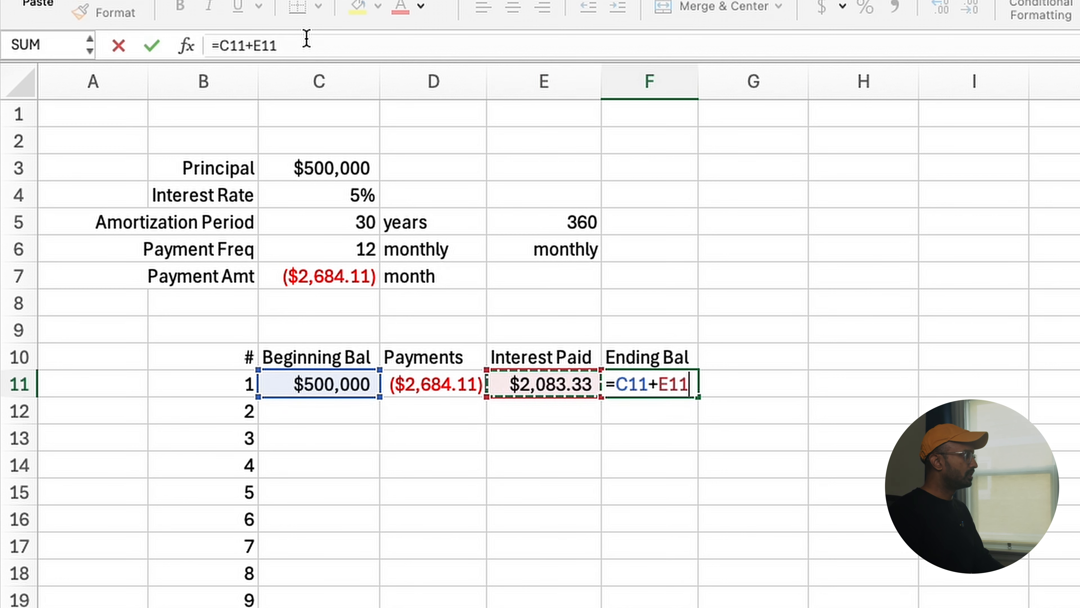
pyautogui.press('Left')
pyautogui.write('+')
pyautogui.press('Left')
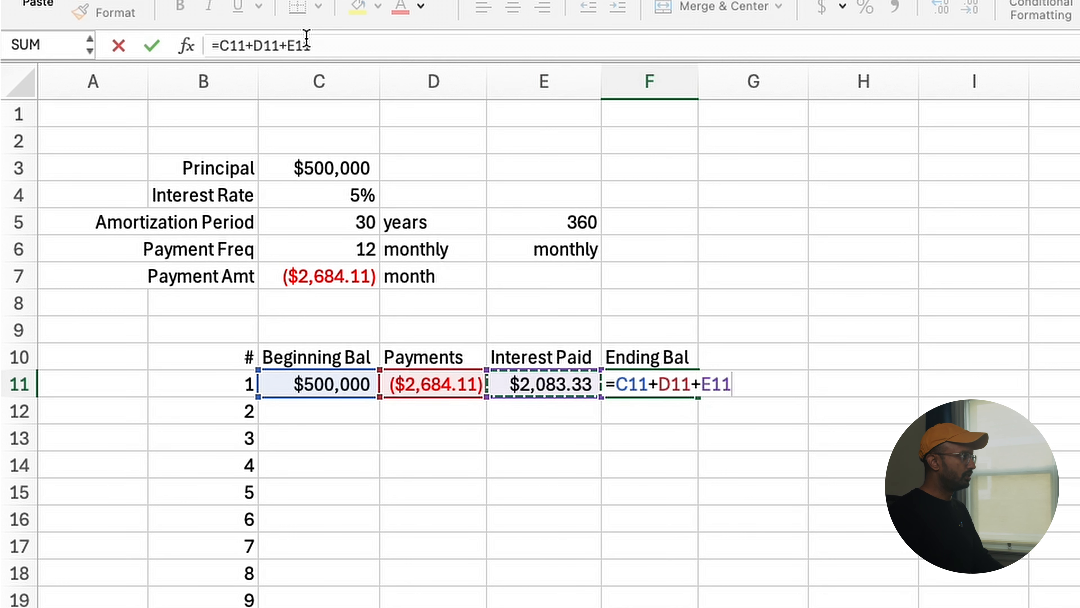
pyautogui.press('Return')
# - For payment 2, set Beginning Bal in C12 to =F11 and Payments in D12 to =D11
pyautogui.click(337, 411)
pyautogui.write('=')
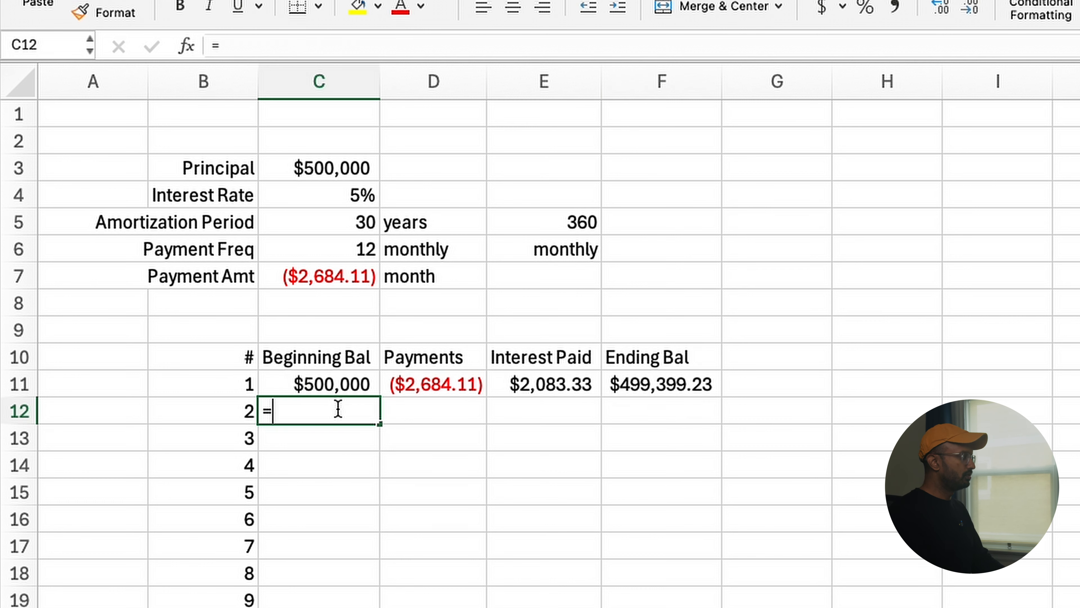
pyautogui.click(665, 384)
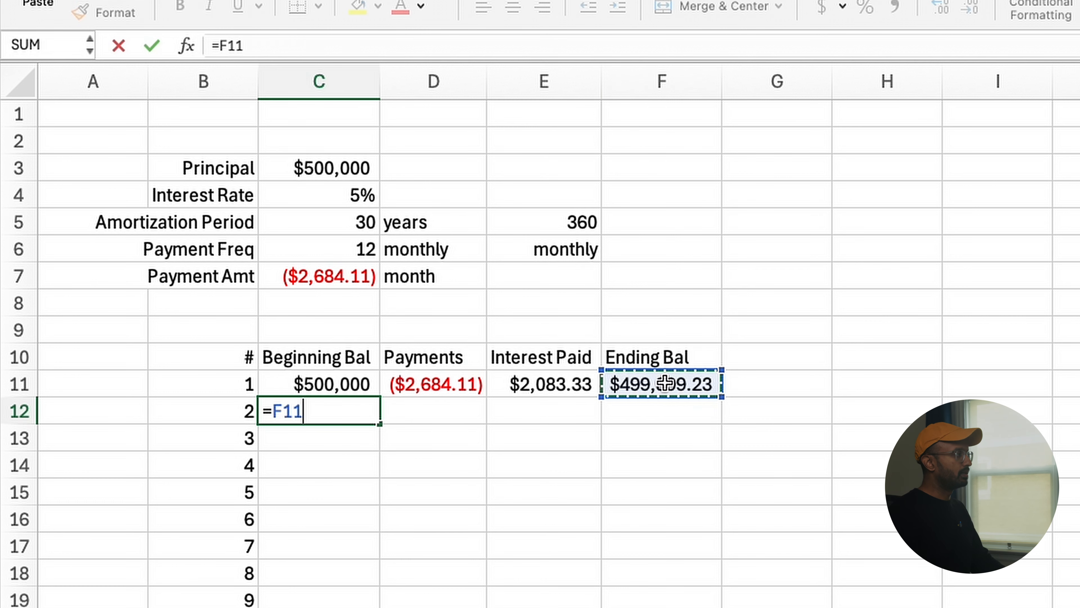
pyautogui.press('Tab')
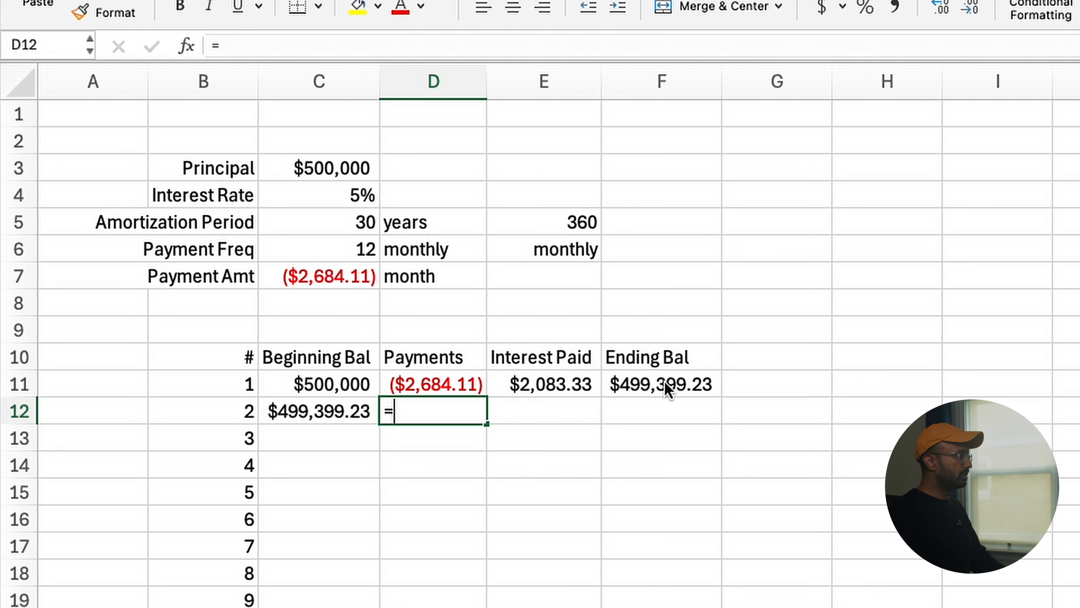
pyautogui.write('=')
pyautogui.press('Up')
pyautogui.press('Return')
# - Copy the Interest Paid and Ending Bal formulas from E11:F11 into row 12
pyautogui.press('Up')
pyautogui.press('Up')
pyautogui.press('Right')
pyautogui.hotkey('shift', 'Right')
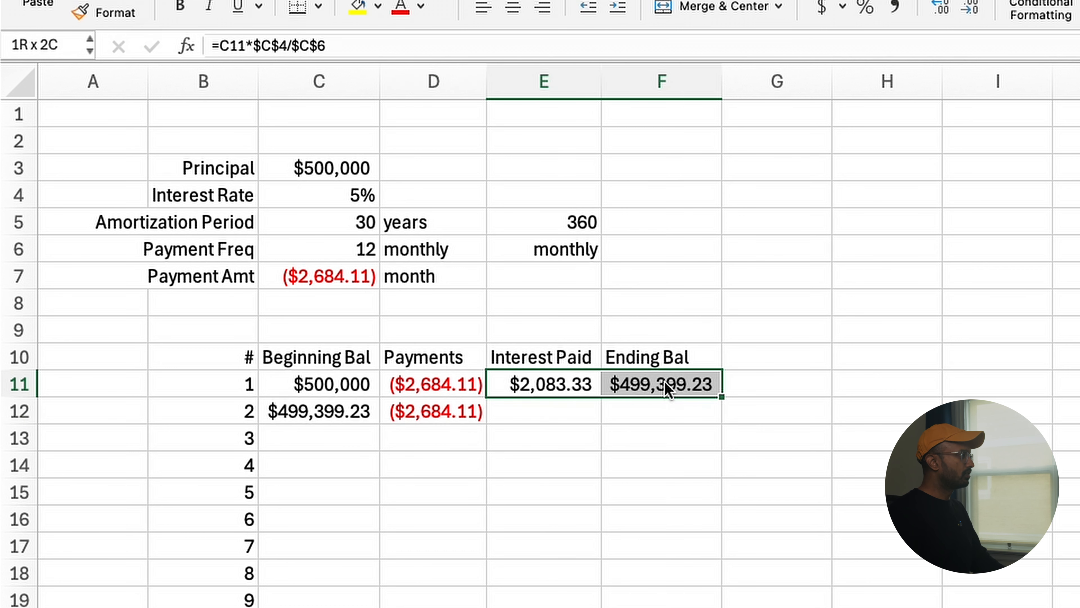
pyautogui.press('super+c')
pyautogui.press('Down')
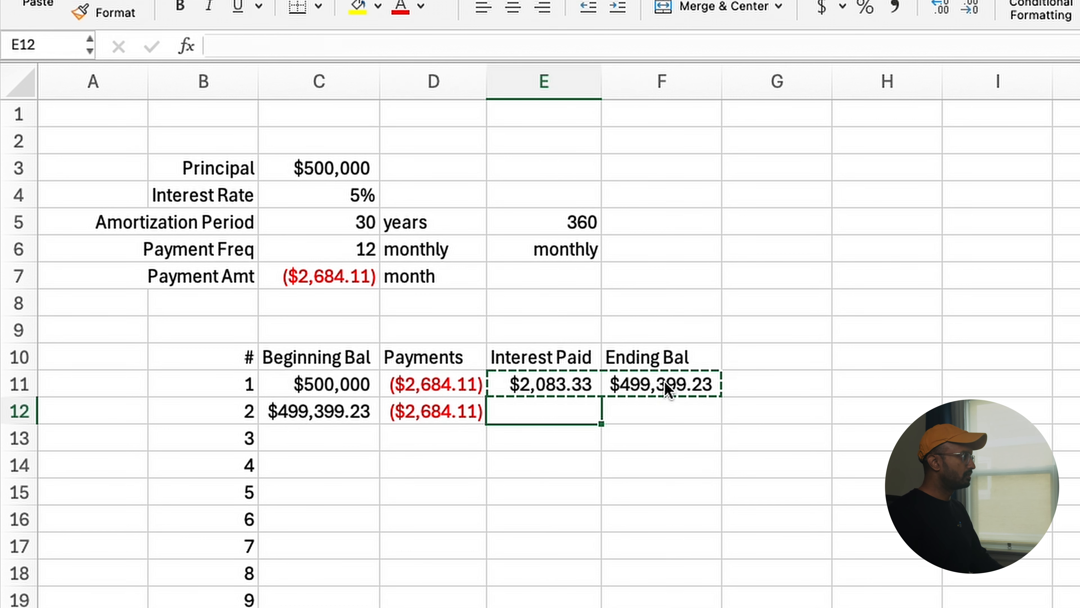
pyautogui.press('super+v')
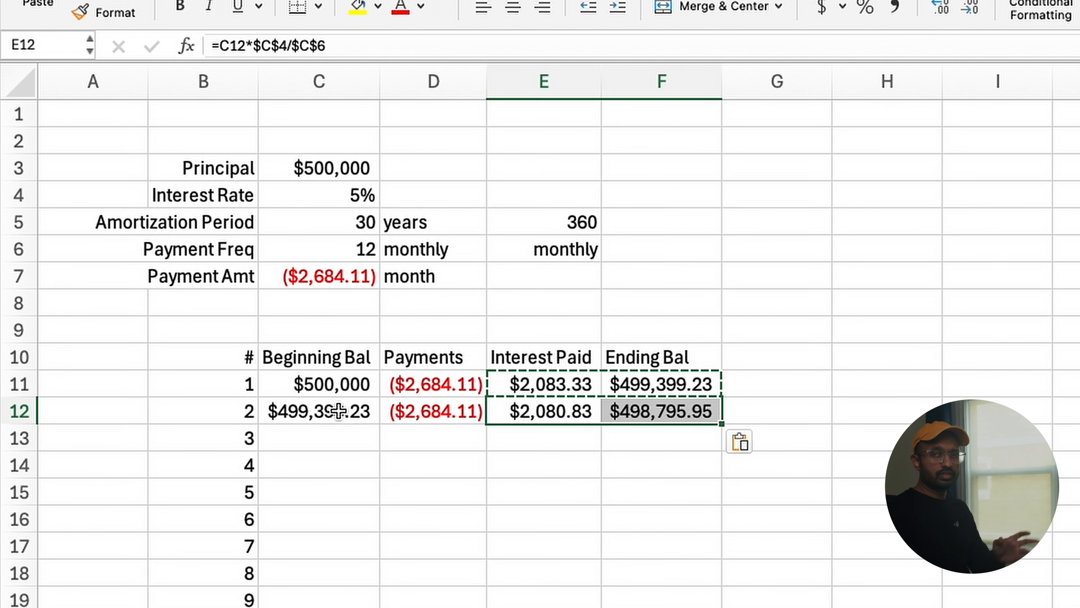
# - Fill the C12:F12 formulas down through payment 360 and check the final Ending Bal in F370
pyautogui.moveTo(338, 410); pyautogui.dragTo(704, 410)
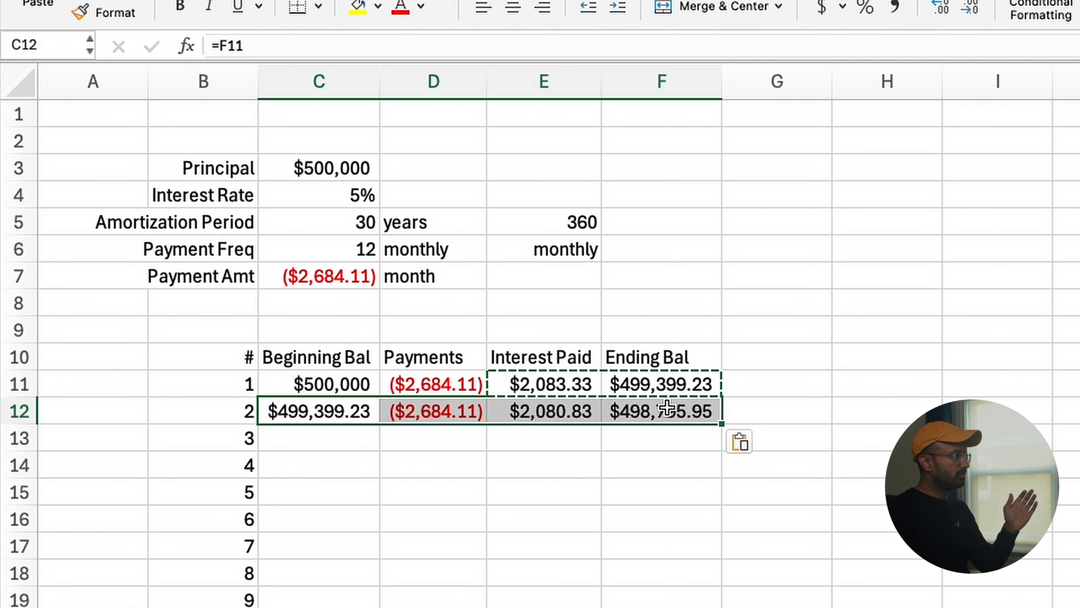
pyautogui.doubleClick(721, 424)
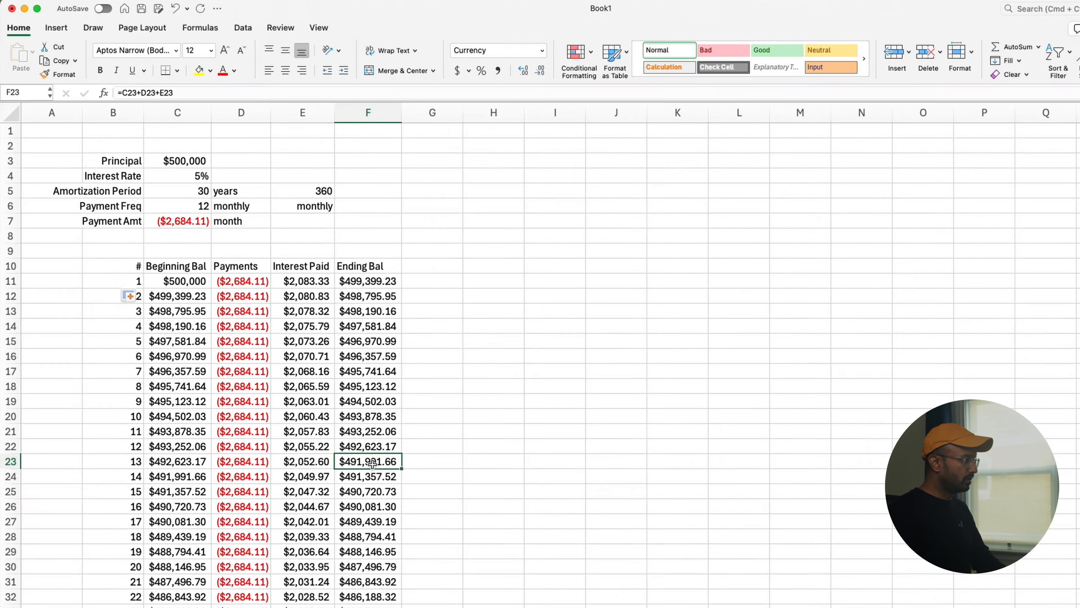
pyautogui.press('super+Down')
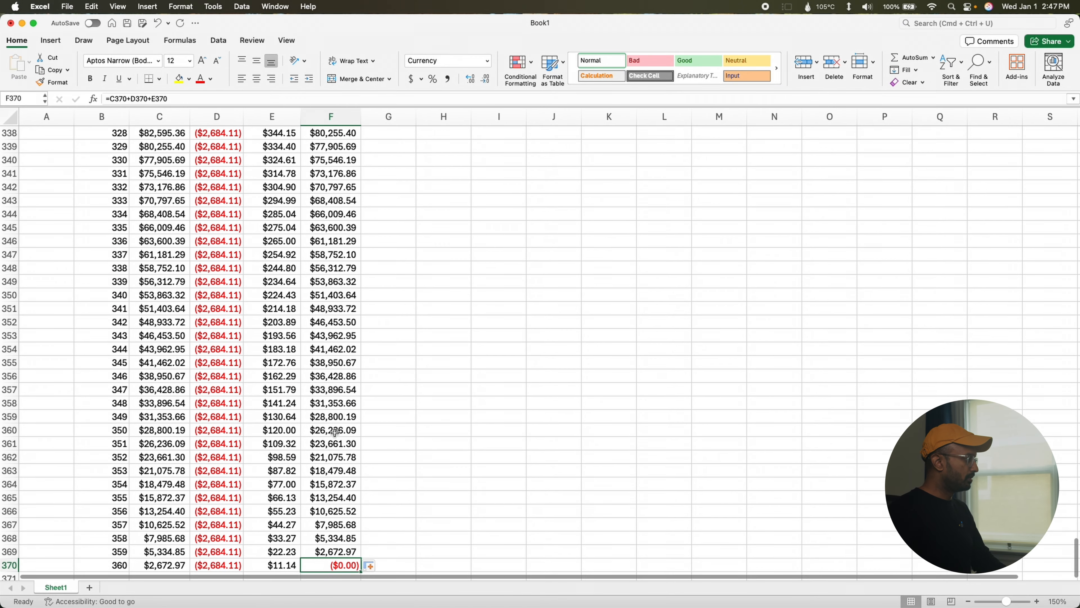
pyautogui.scroll(-5, 414, 478)
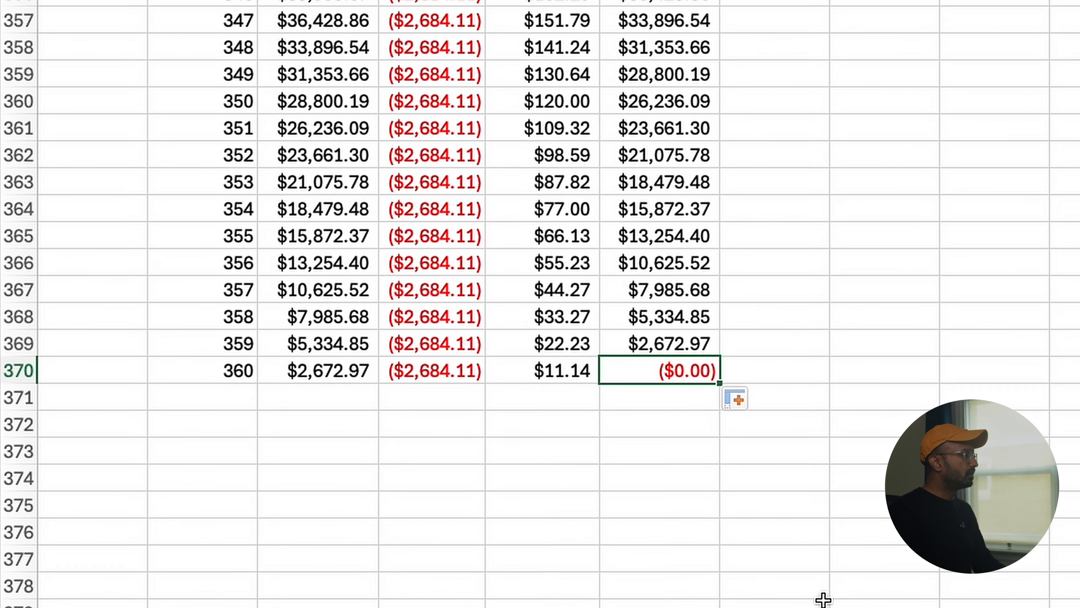
pyautogui.click(813, 365)
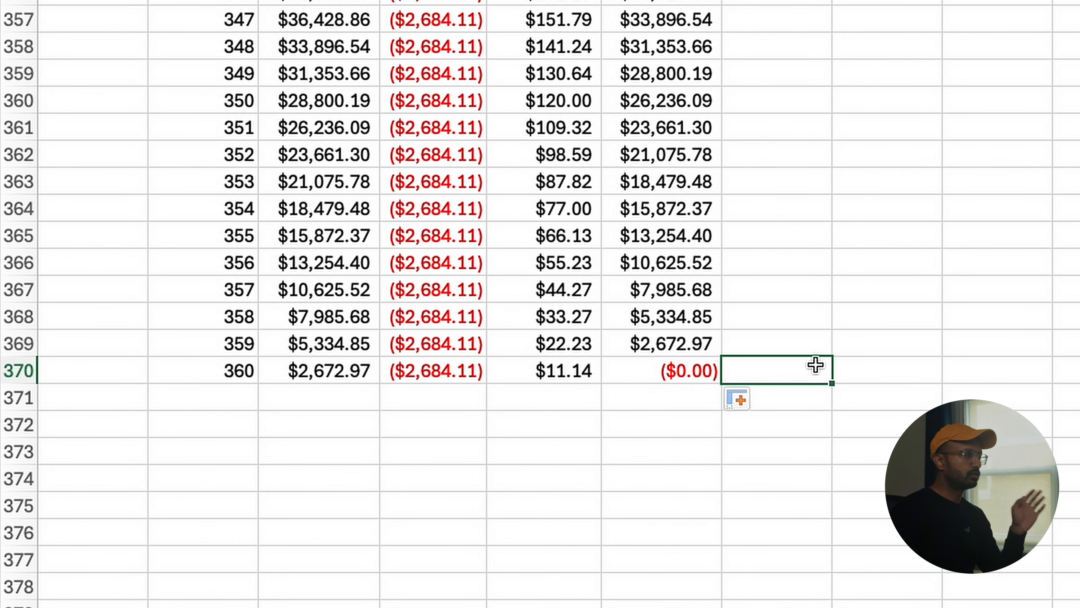
pyautogui.click(654, 377)
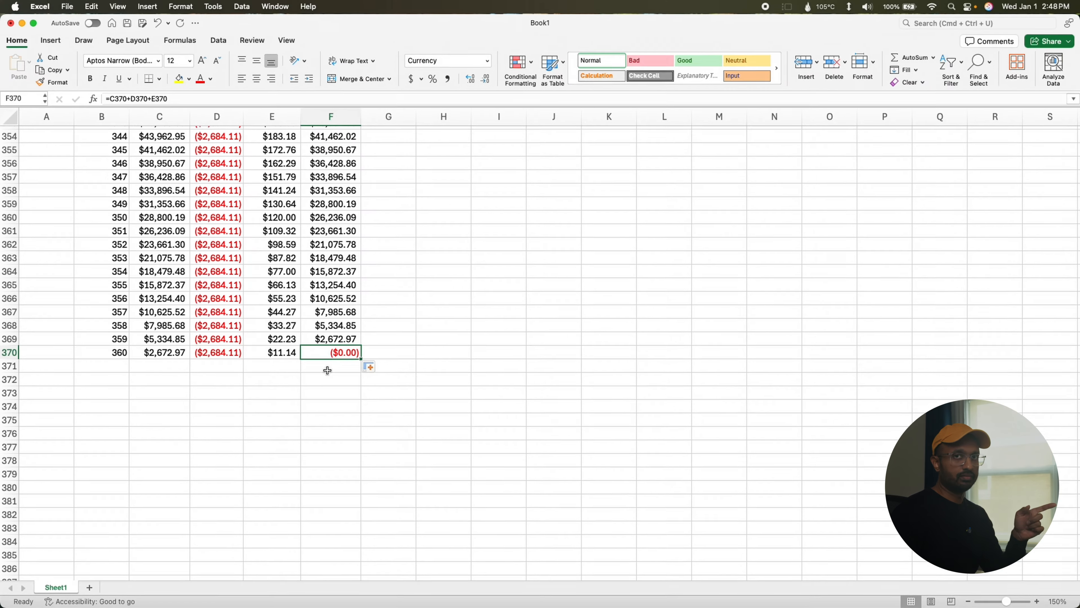
# - Add the column header "Principal Paid" in H10, in the schedule's header row
pyautogui.hotkey('ctrl', 'Up')
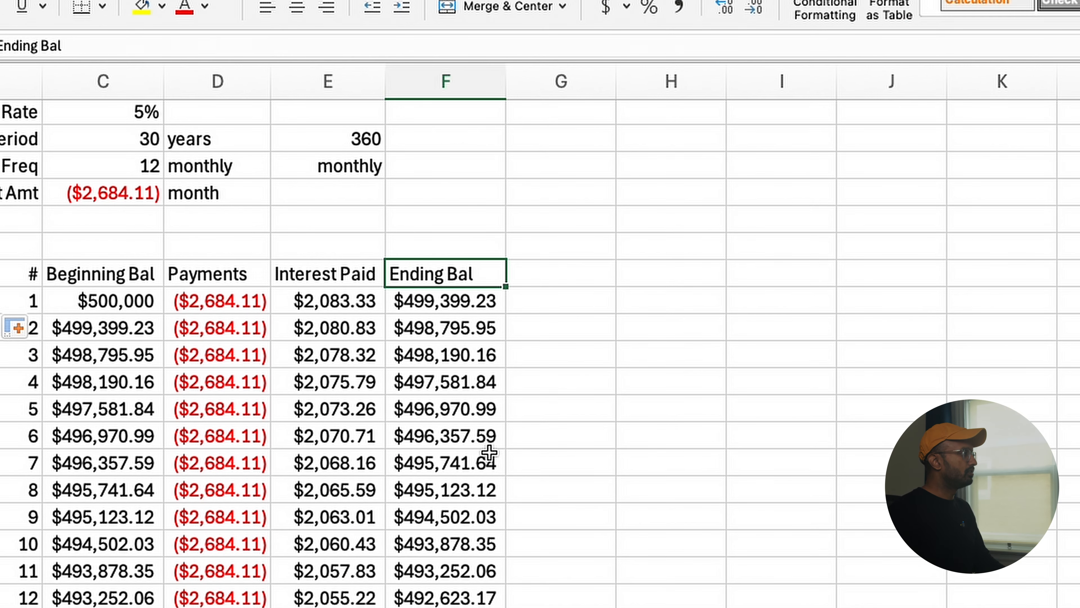
pyautogui.click(651, 276)
pyautogui.write('P')
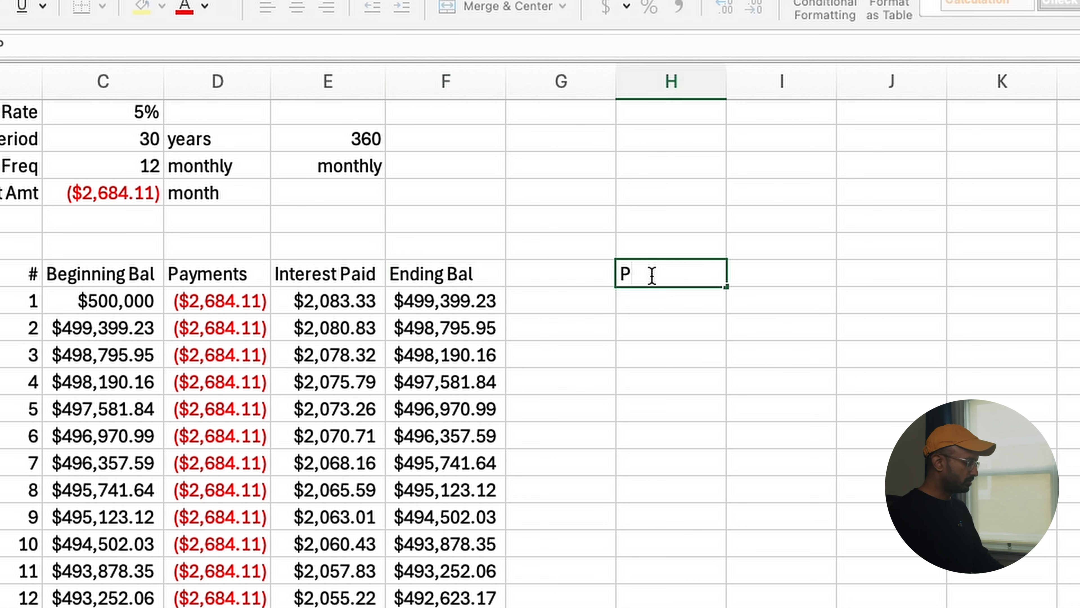
pyautogui.write('rincipal ')
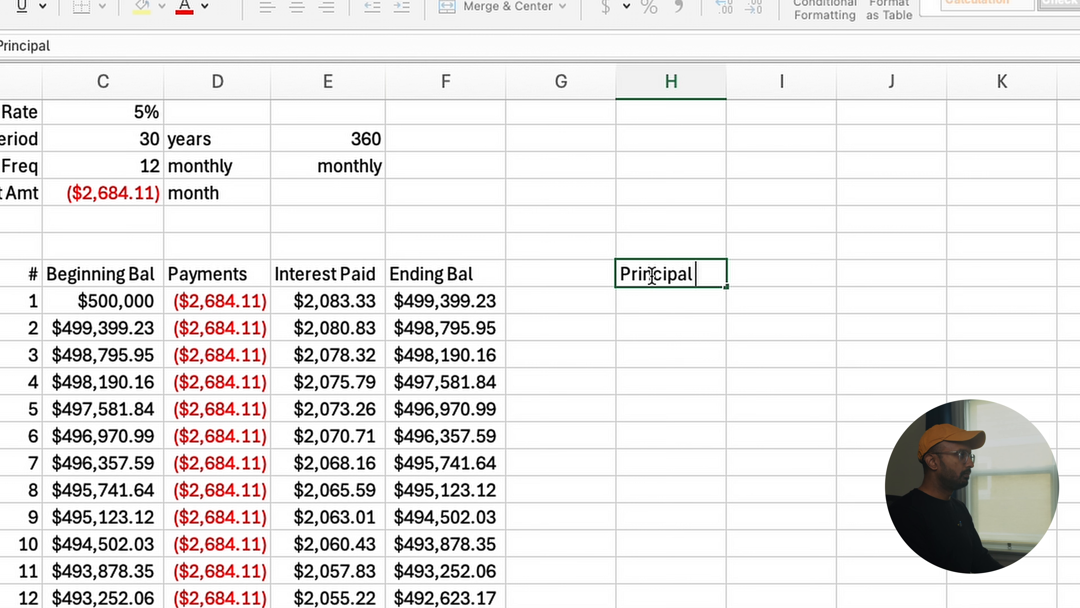
pyautogui.write('Paid')
pyautogui.press('Return')
pyautogui.click(651, 275)
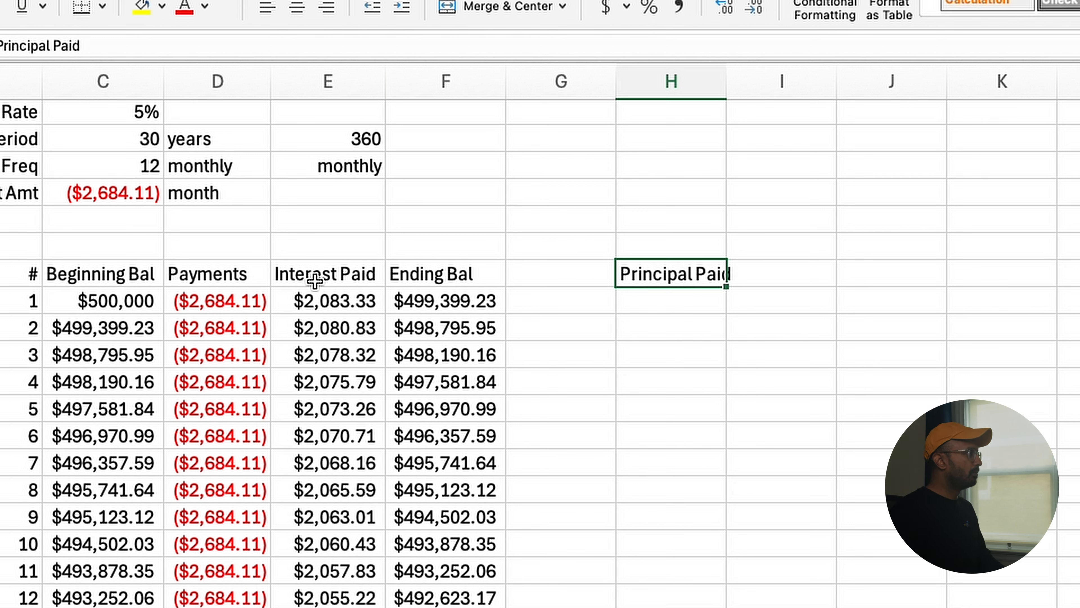
# - Calculate the first payment's Principal Paid in H11 with the formula =D11+E11
pyautogui.click(263, 296)
pyautogui.click(340, 312)
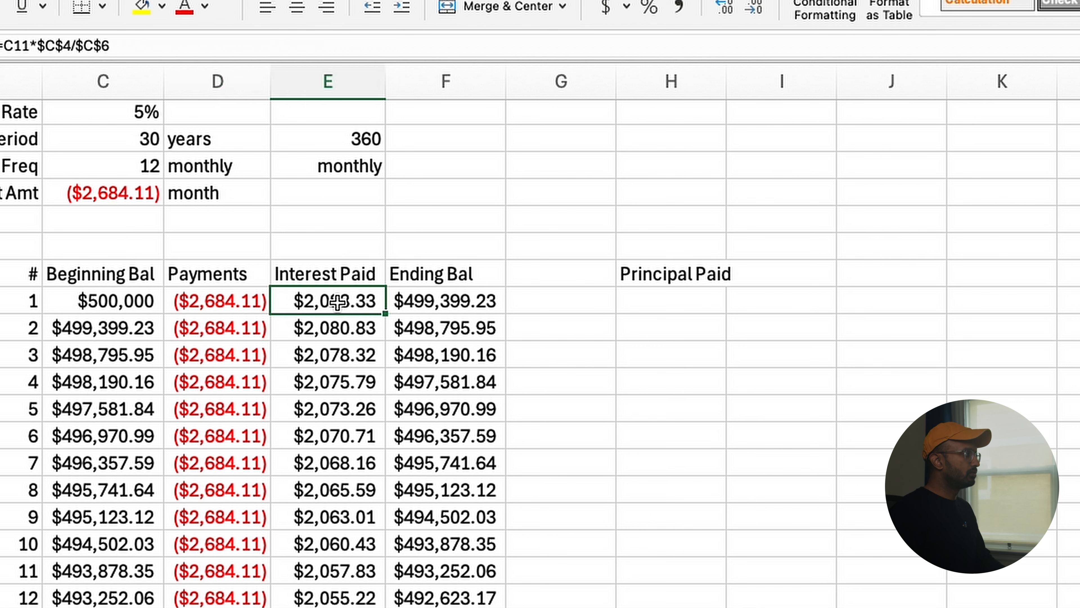
pyautogui.click(694, 303)
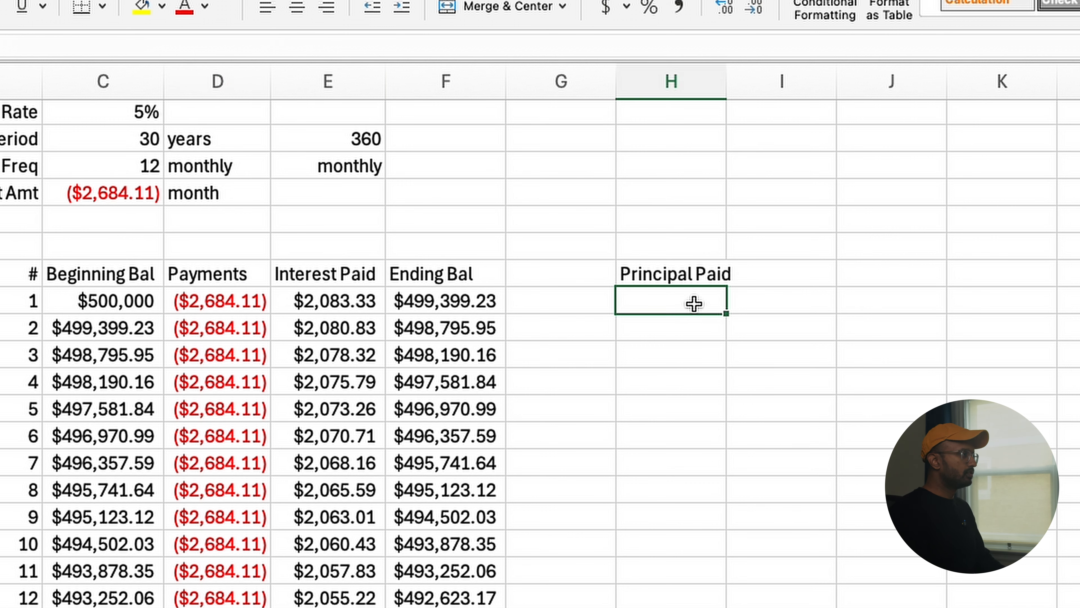
pyautogui.write('=')
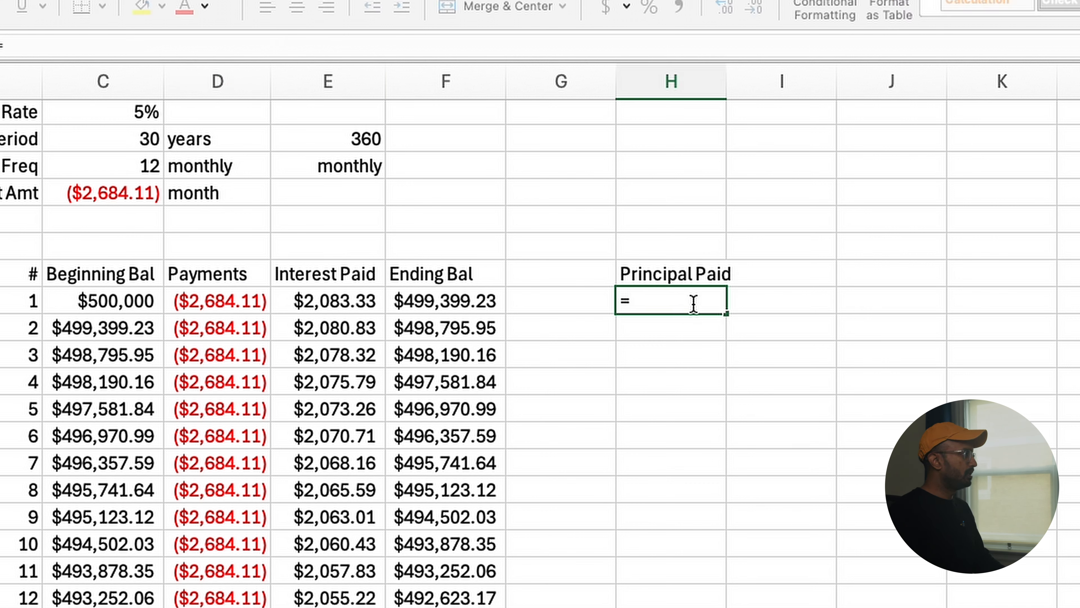
pyautogui.press('Left')
pyautogui.press('Left')
pyautogui.press('Left')
pyautogui.press('Left')
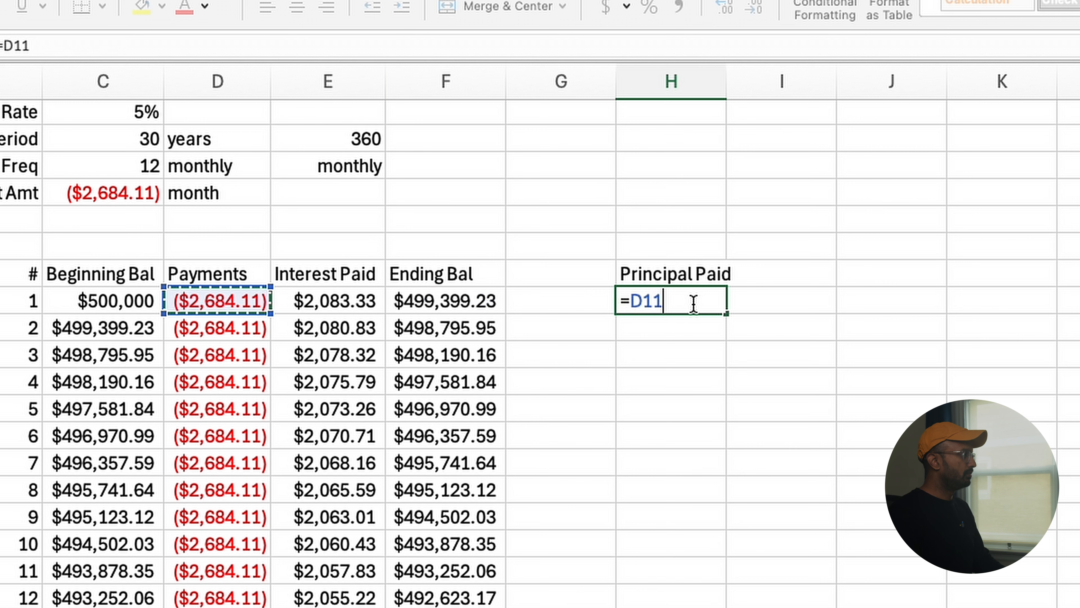
pyautogui.write('+')
pyautogui.press('Left')
pyautogui.press('Left')
pyautogui.press('Left')
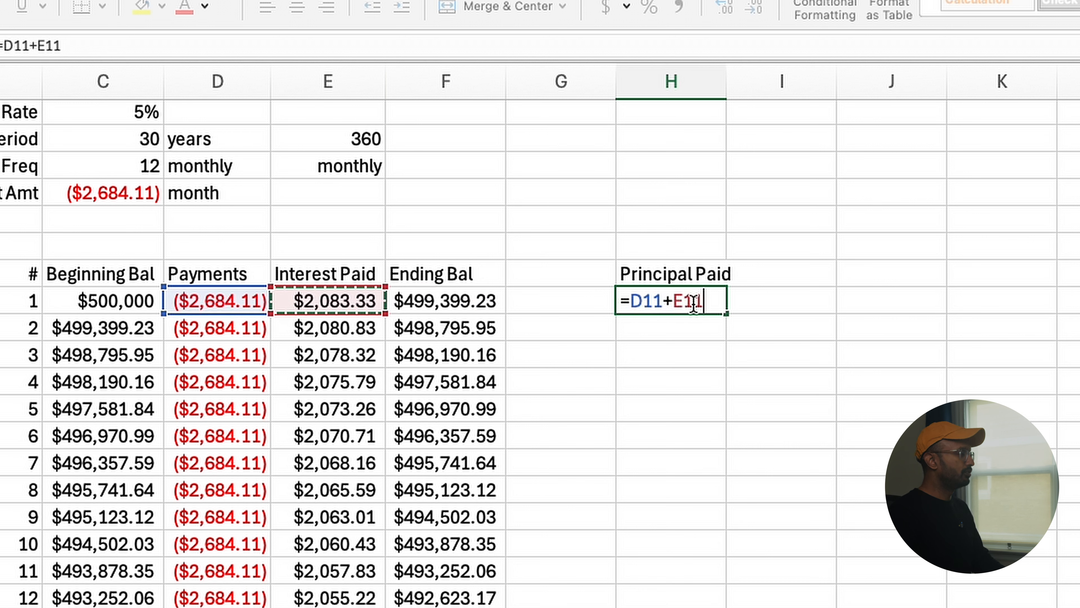
pyautogui.press('Return')
pyautogui.click(692, 300)
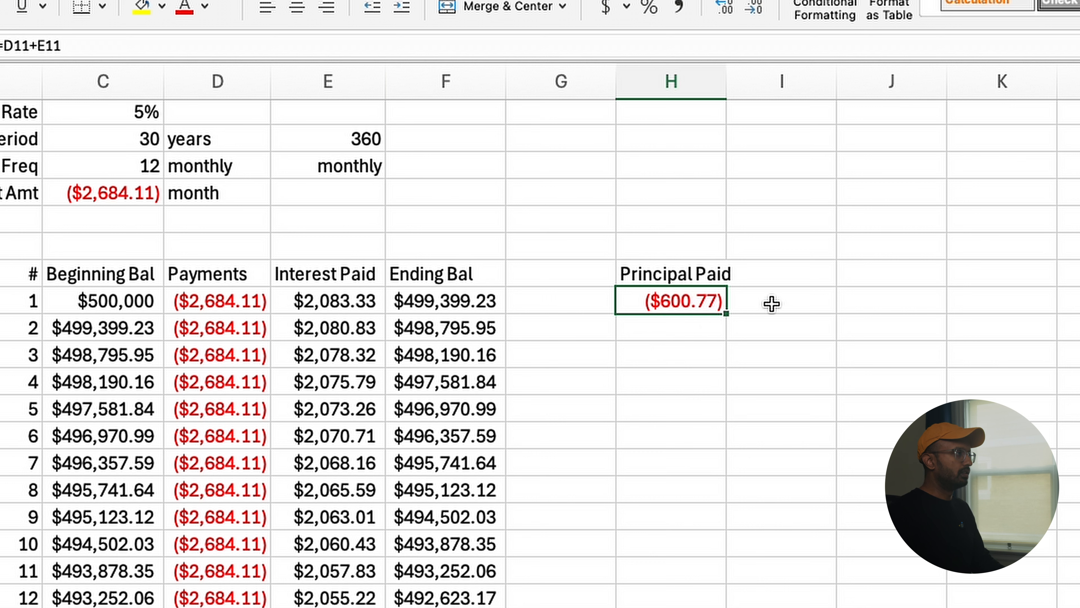
# - Add the column header "% of Payments" in I10, beside the Principal Paid header
pyautogui.press('Up')
pyautogui.press('Right')
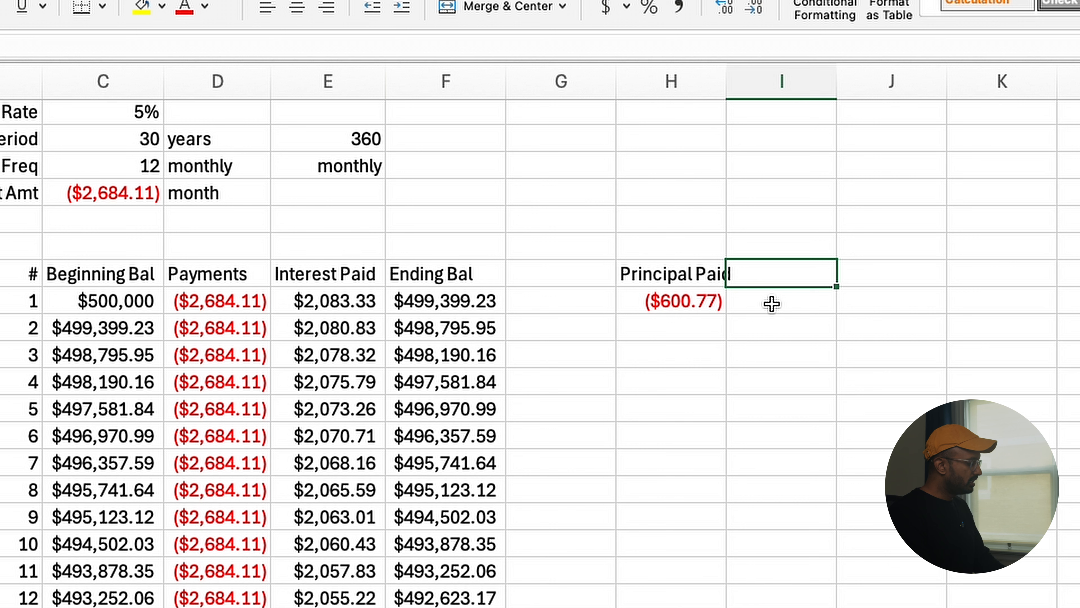
pyautogui.write('% of')
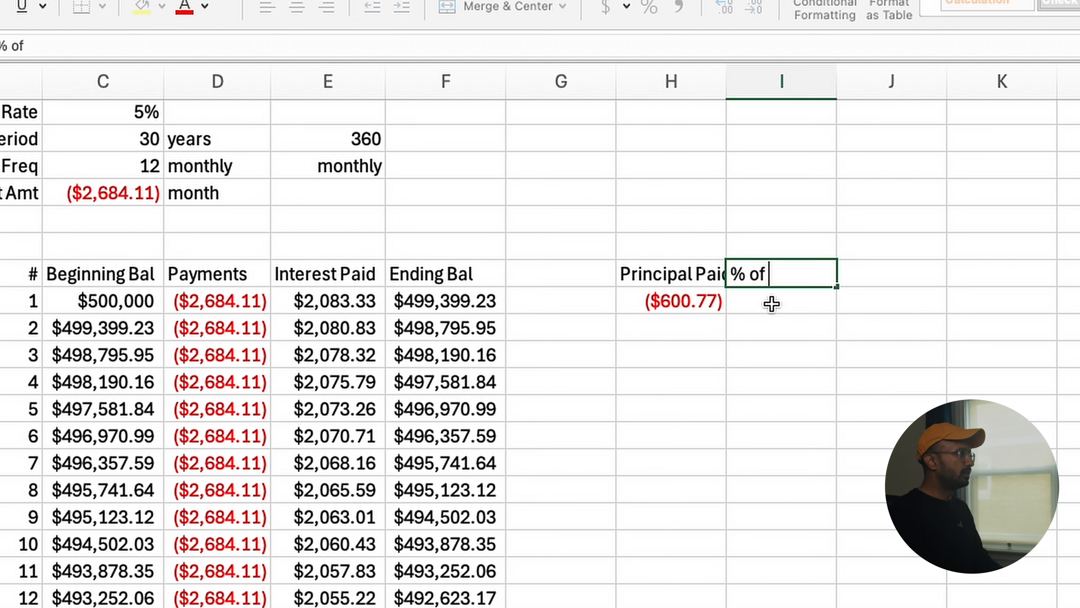
pyautogui.write(' Payments')
pyautogui.press('Return')
# - Enter =H11/D11 in I11 for the first payment and format the cell as a percentage
pyautogui.write('=')
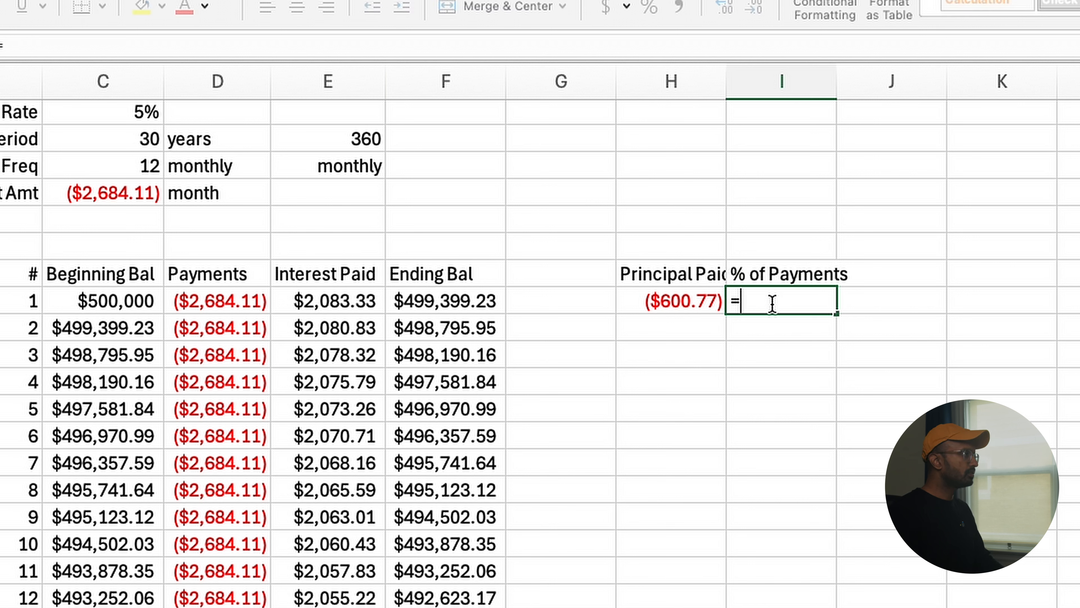
pyautogui.press('Left')
pyautogui.write('/')
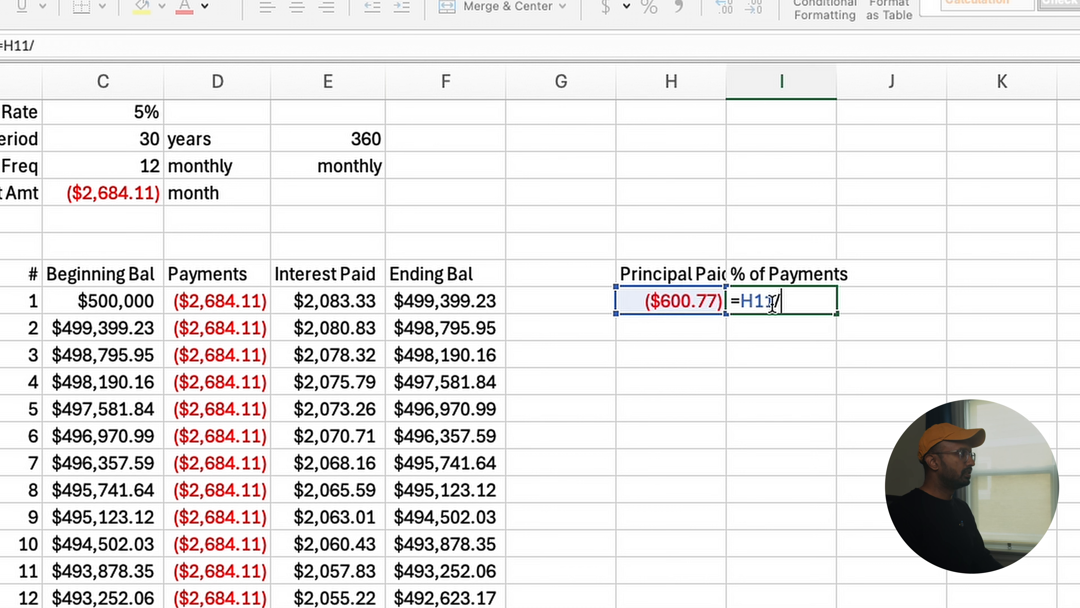
pyautogui.click(206, 301)
pyautogui.press('Return')
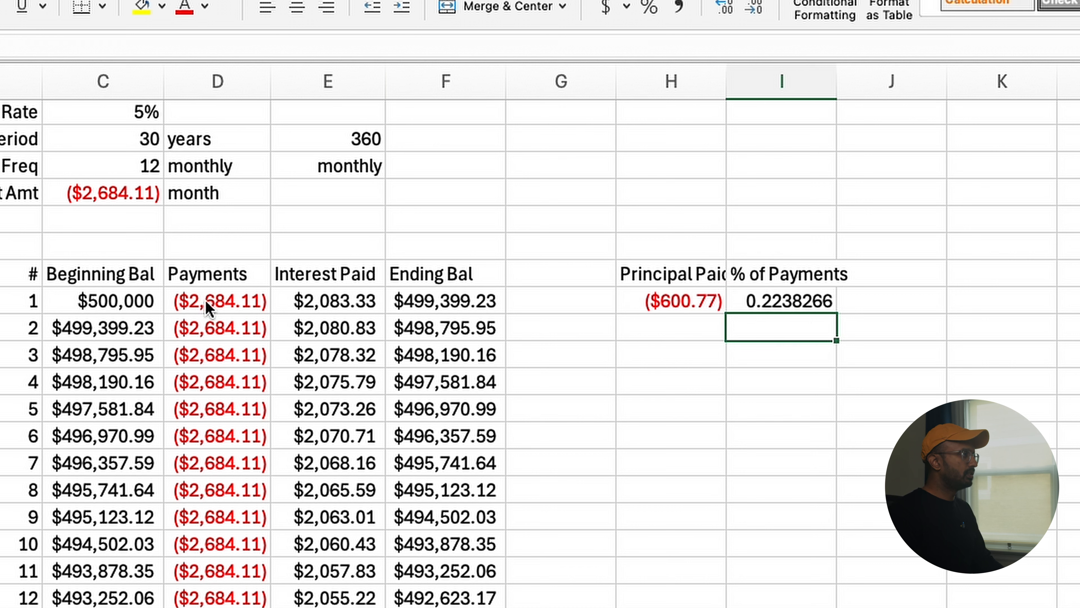
pyautogui.click(783, 301)
pyautogui.click(649, 9)
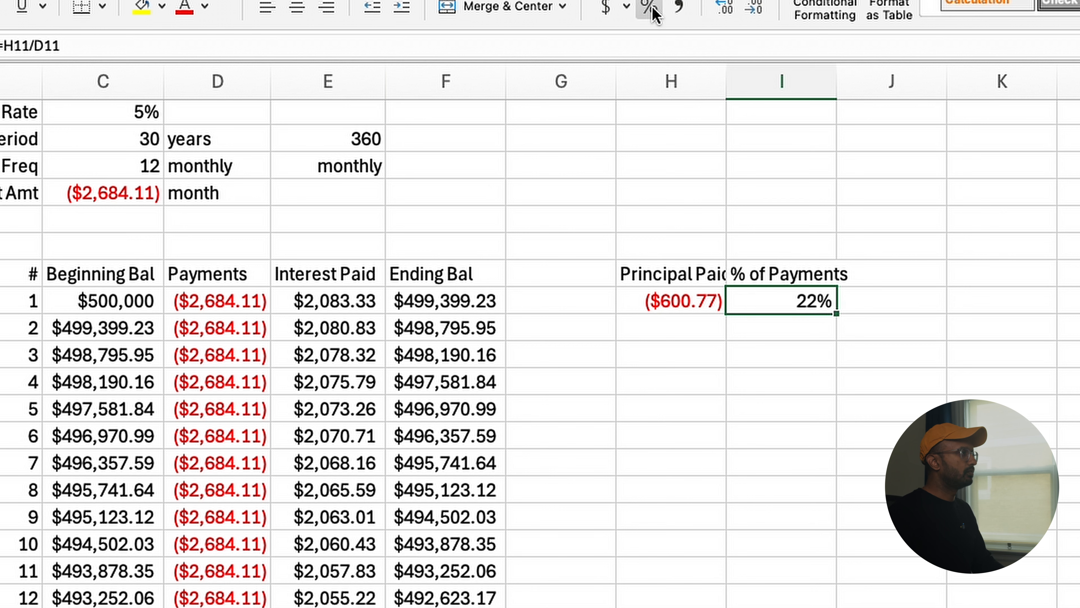
# - Fit the widths of columns I and H to their contents
pyautogui.doubleClick(836, 81)
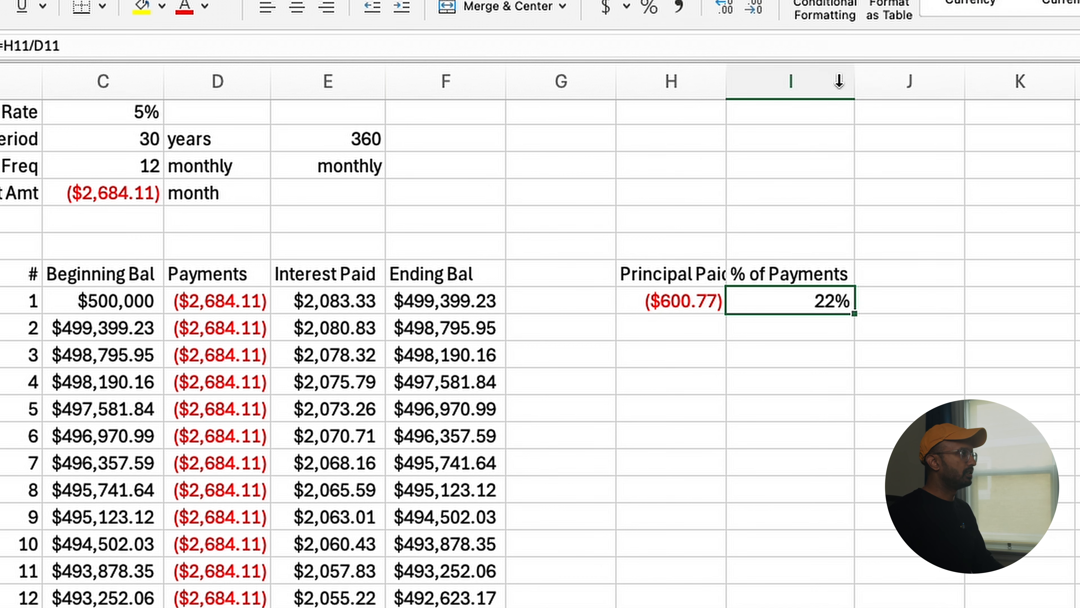
pyautogui.click(720, 85)
pyautogui.doubleClick(726, 82)
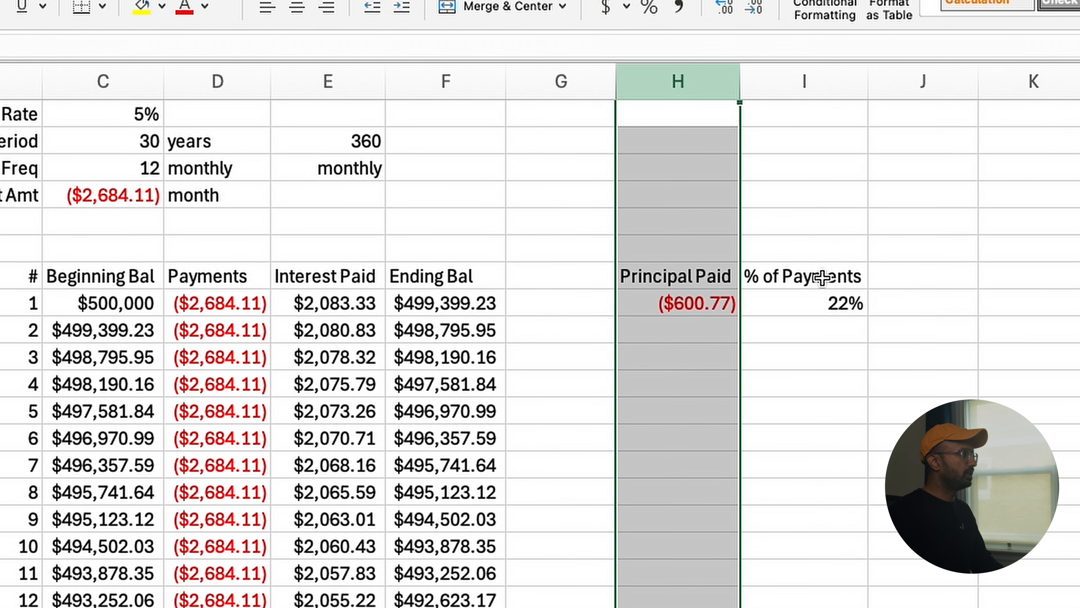
# - Fill the H11:I11 formulas down through payment 360 and return to the % of Payments header
pyautogui.moveTo(687, 302); pyautogui.dragTo(844, 312)
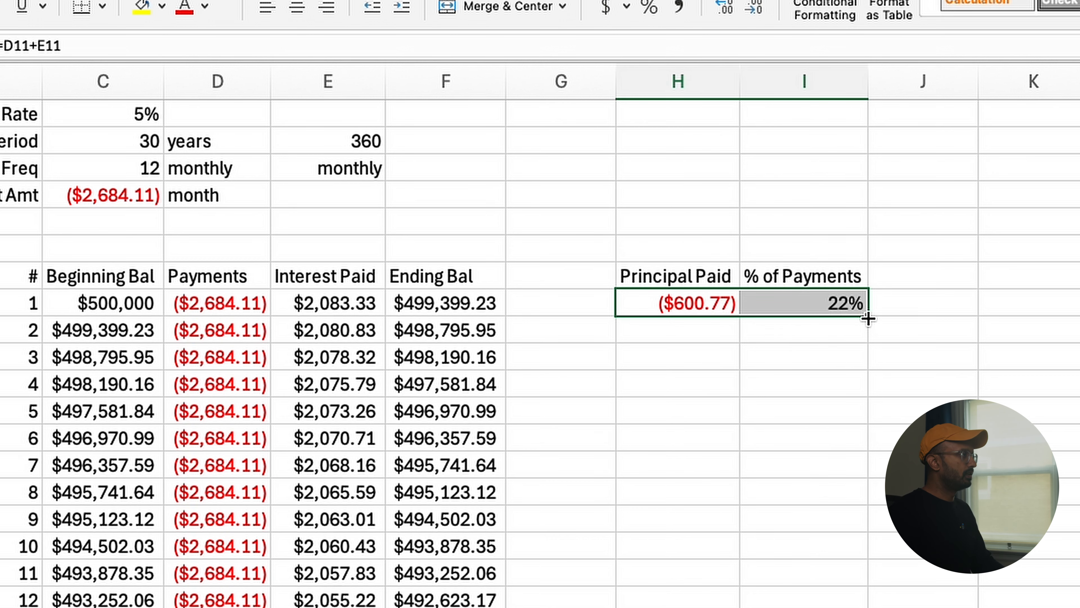
pyautogui.moveTo(867, 318); pyautogui.dragTo(839, 578)
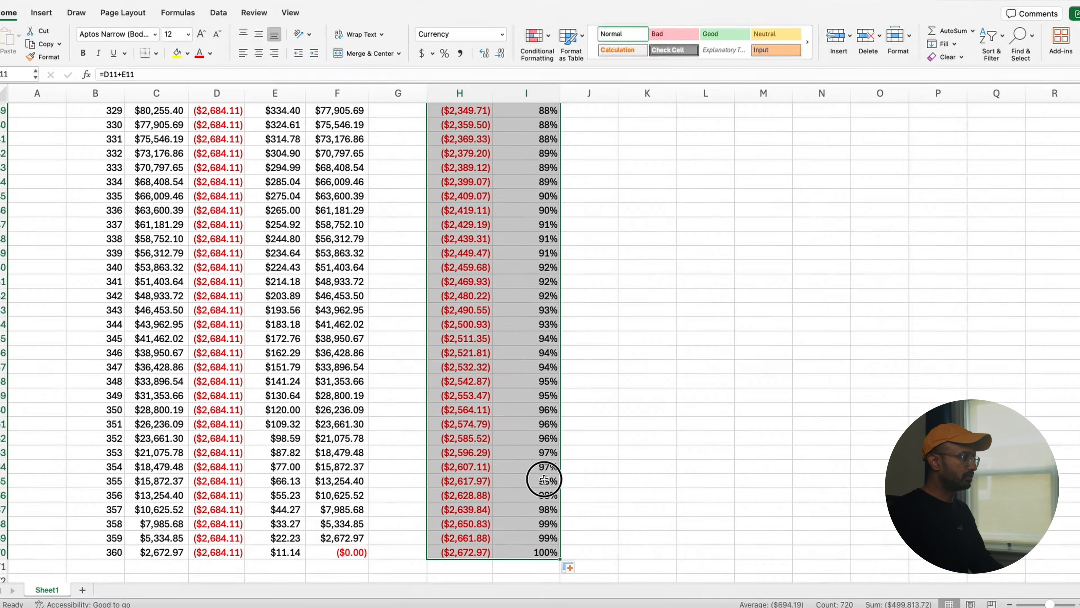
pyautogui.click(846, 476)
pyautogui.hotkey('ctrl', 'Up')
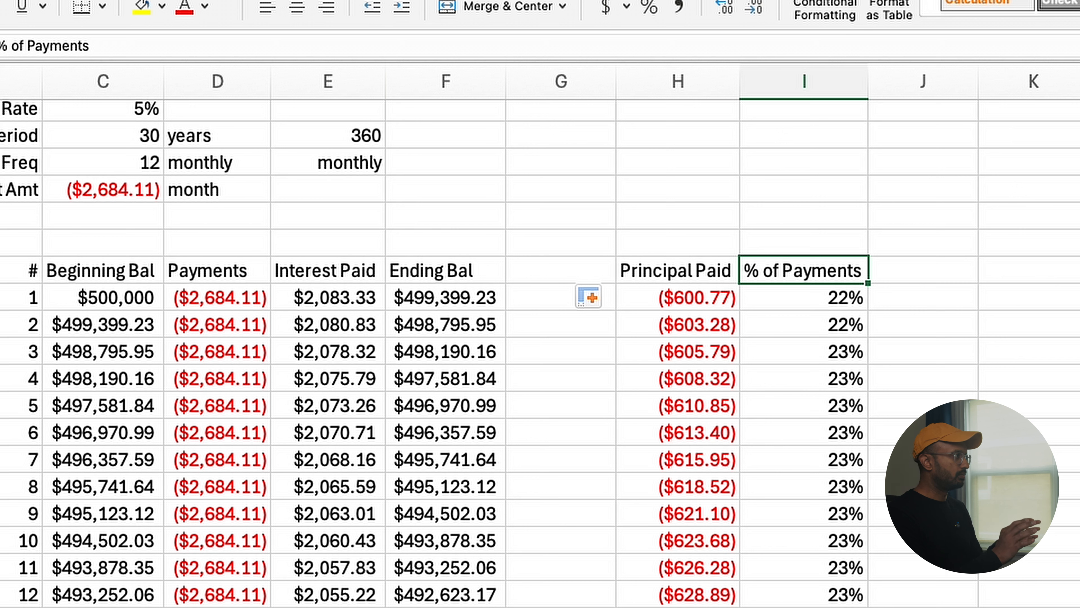
# - Compare the % of Payments values at the start of the schedule with those at payment 360
pyautogui.click(904, 299)
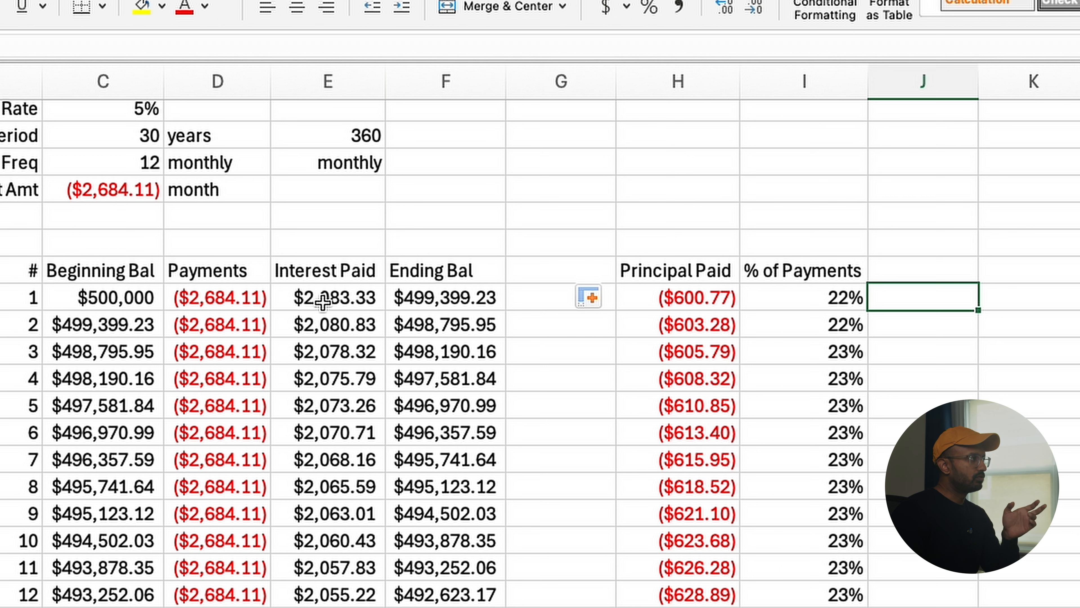
pyautogui.click(861, 301)
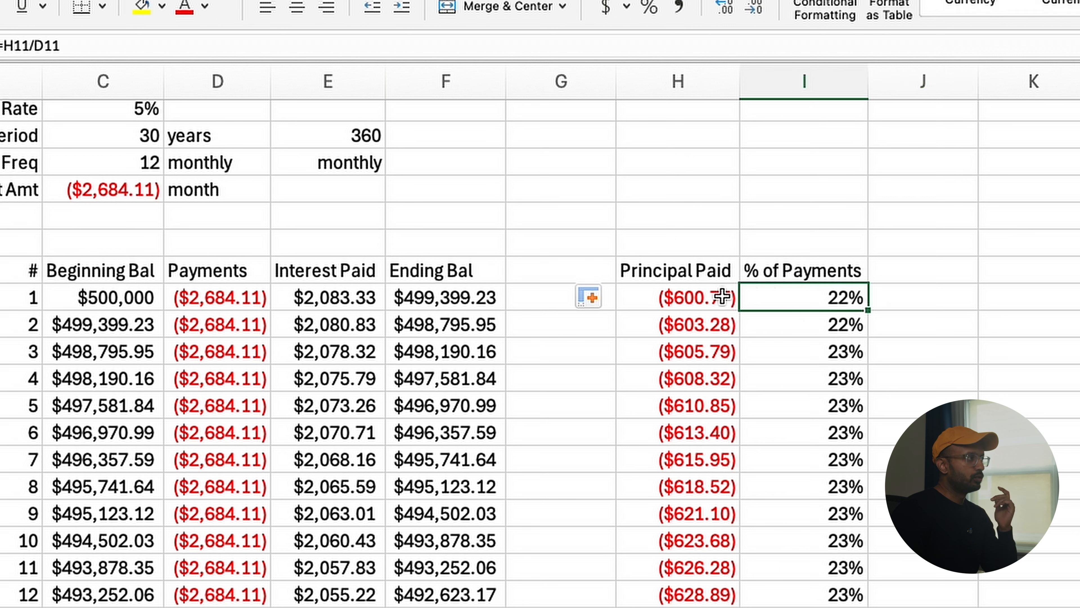
pyautogui.click(803, 607)
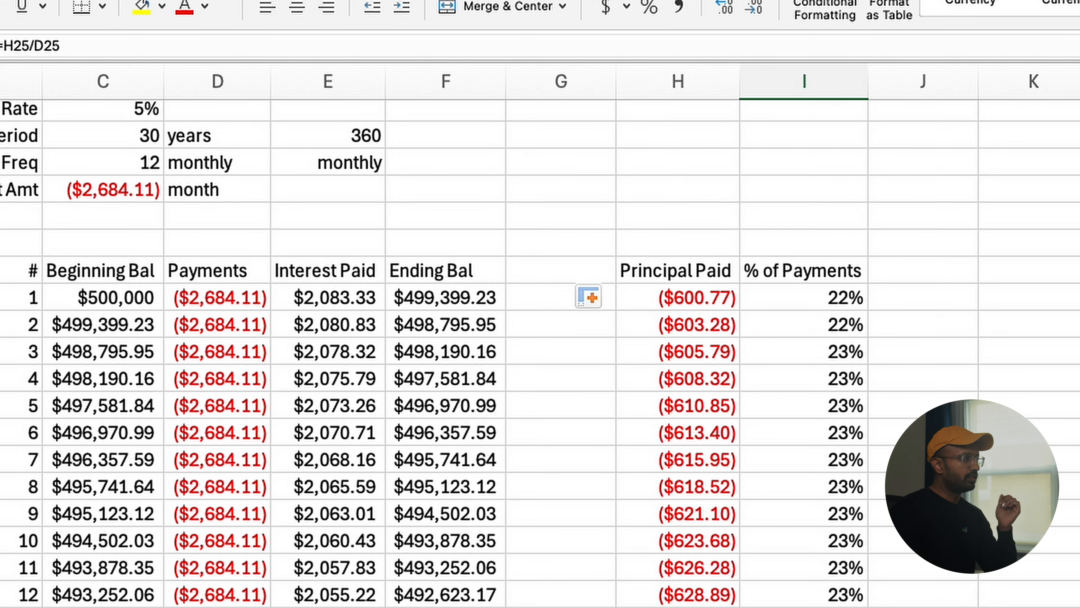
pyautogui.press('super+Down')
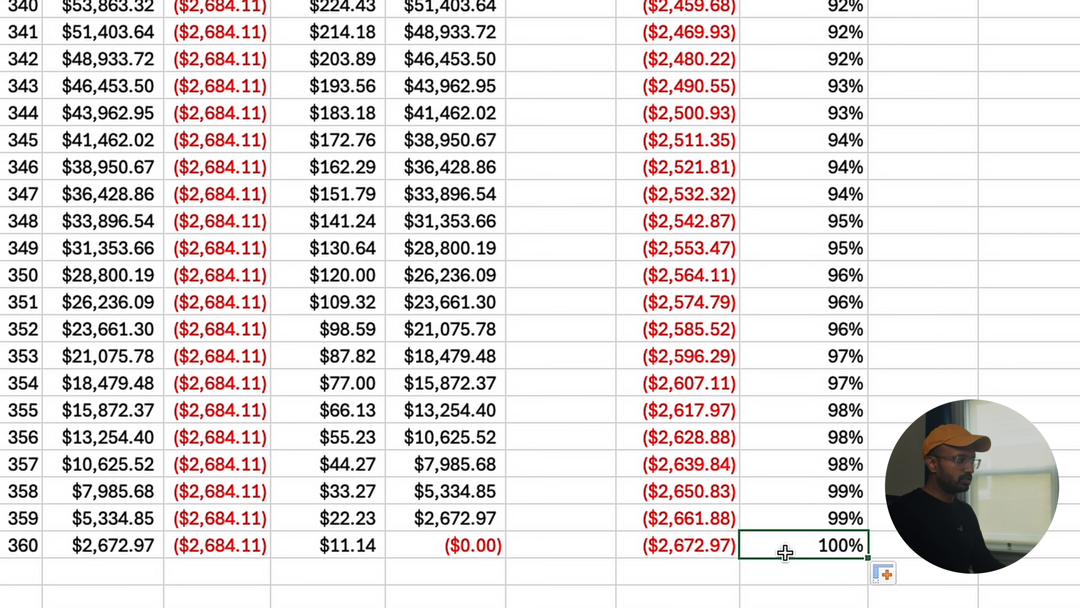
pyautogui.click(818, 491)
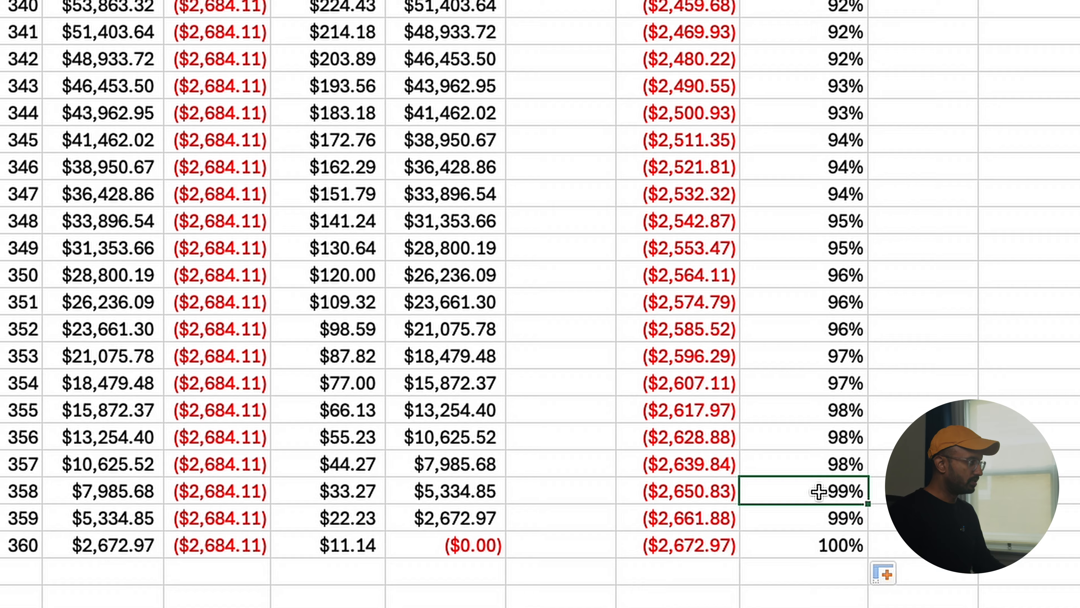
pyautogui.hotkey('ctrl', 'Up')
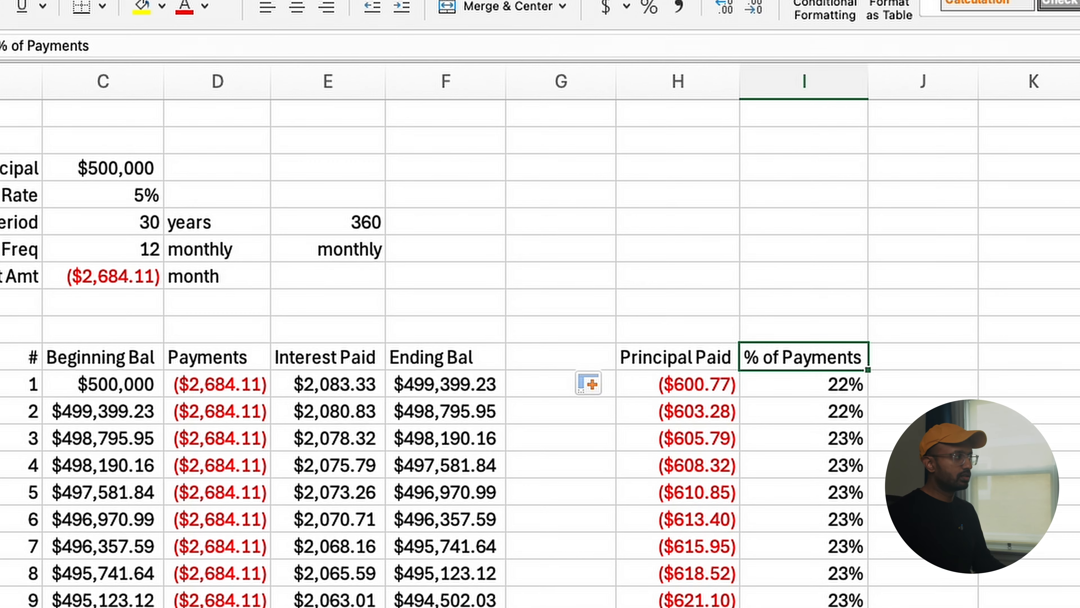
# - Set the first payment in D11 to 0 and check the effect on the % of Payments column
pyautogui.click(246, 388)
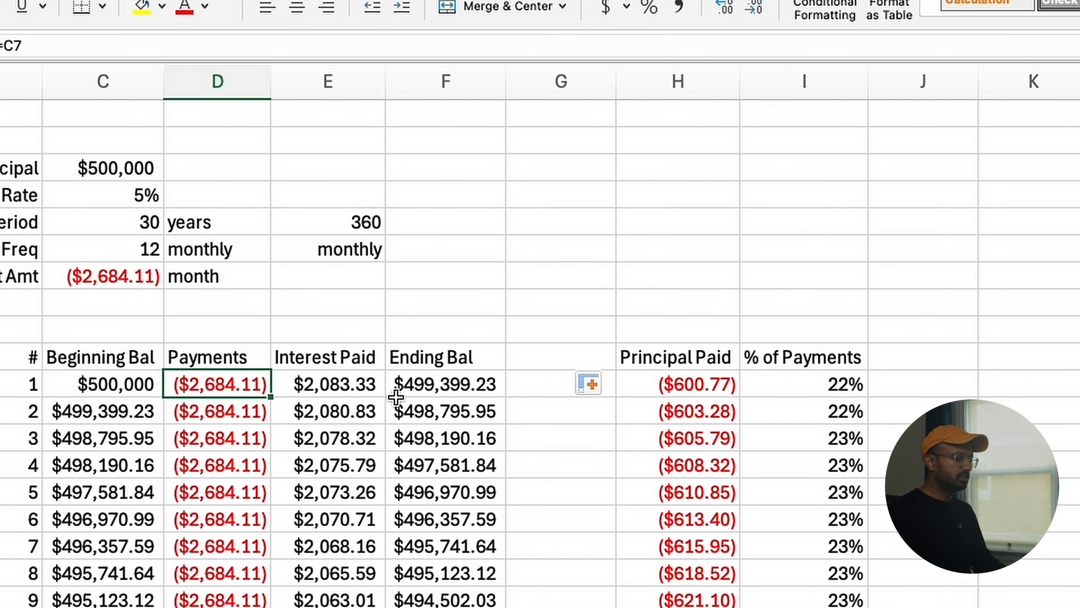
pyautogui.write('0')
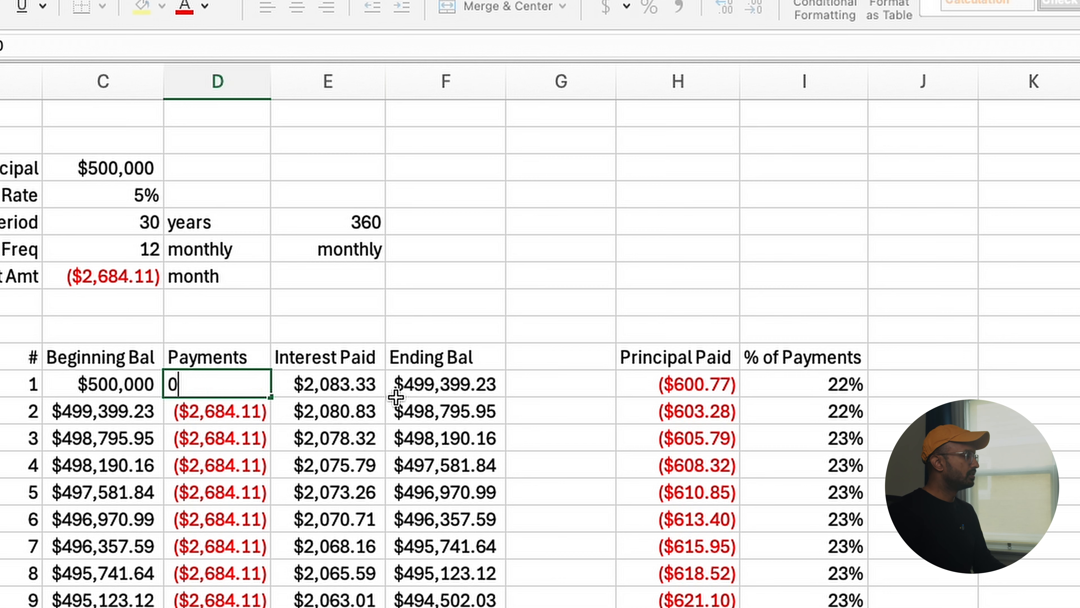
pyautogui.press('Return')
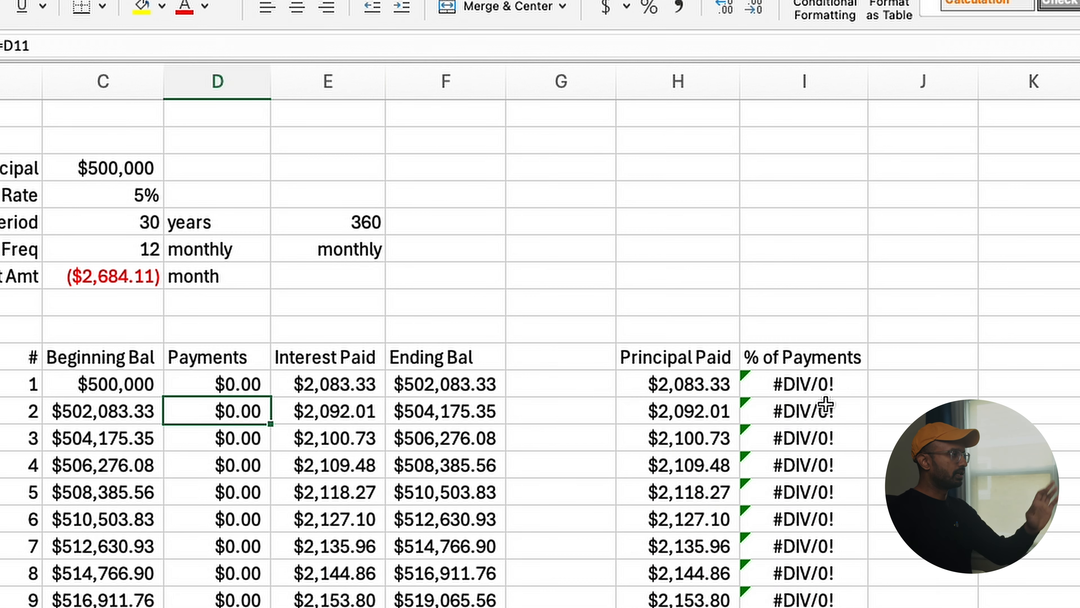
pyautogui.moveTo(821, 390); pyautogui.dragTo(819, 606)
pyautogui.click(942, 553)
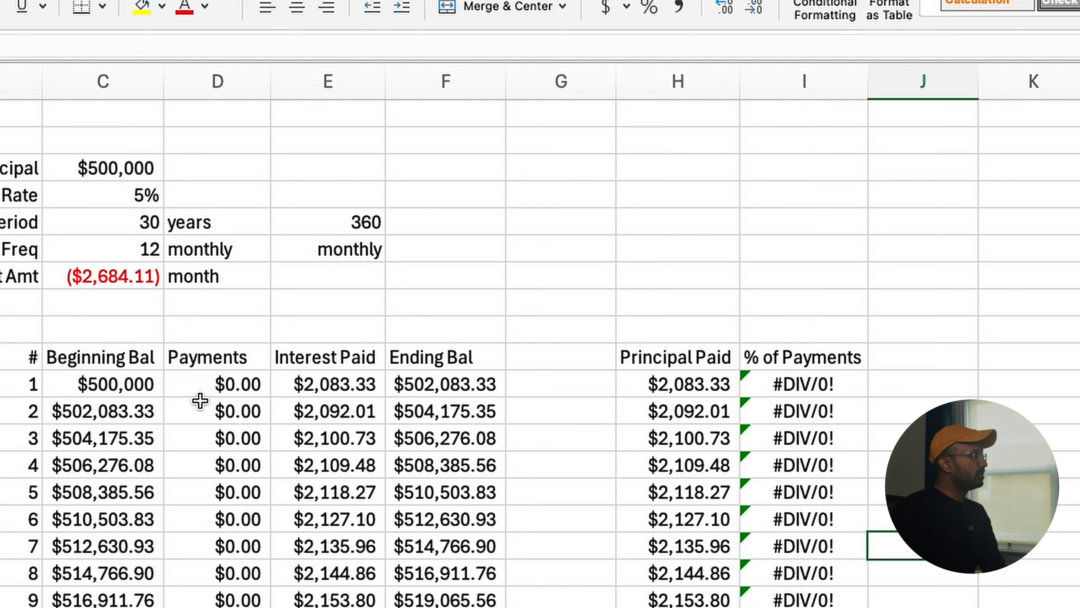
# - Review the Ending Bal values down to F370, fitting columns F and C to their contents
pyautogui.click(239, 384)
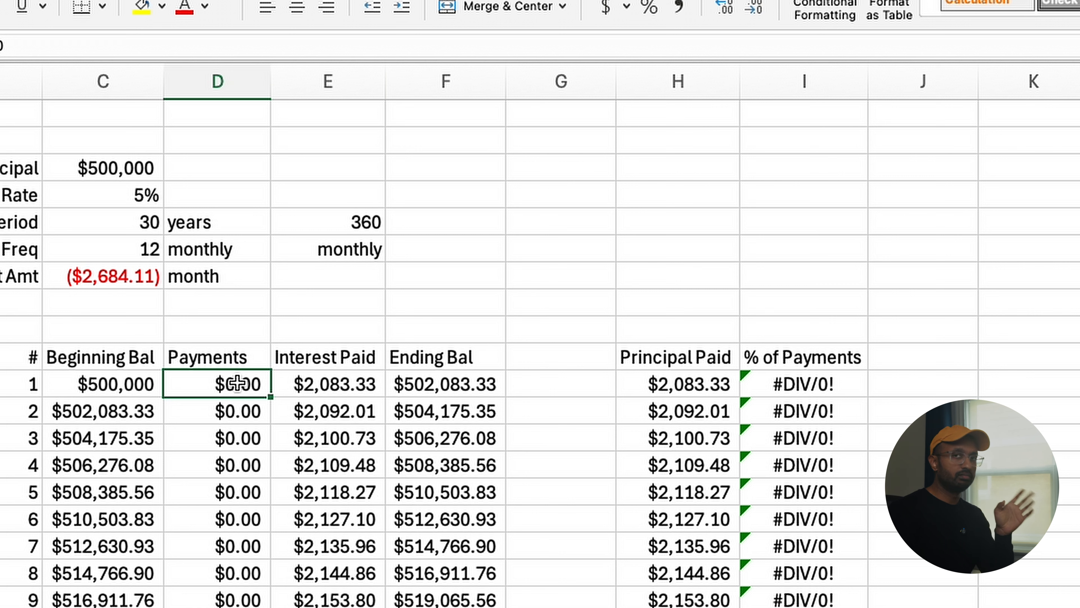
pyautogui.click(453, 384)
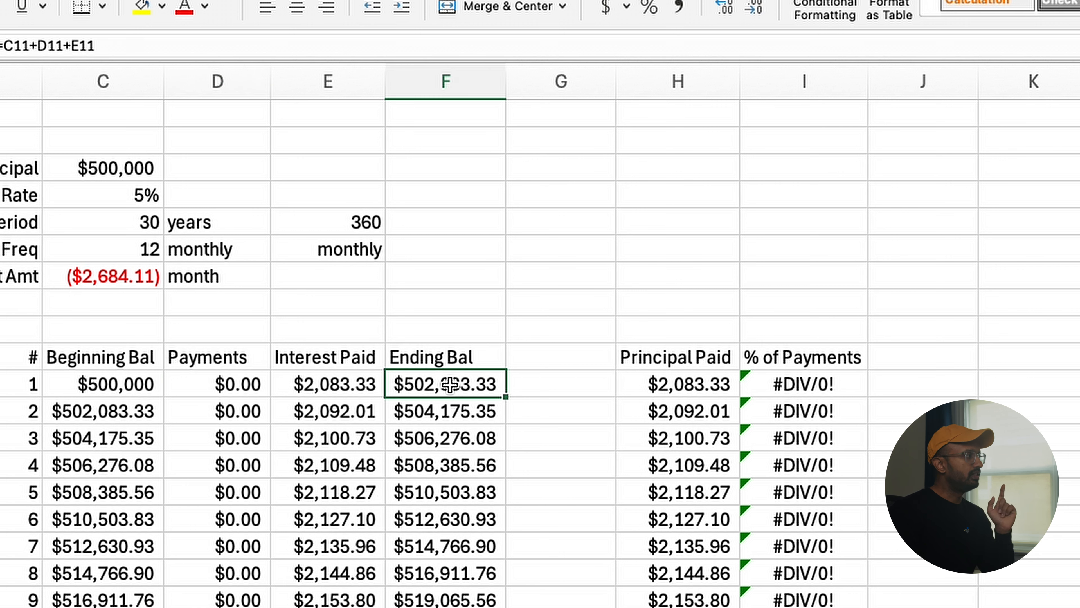
pyautogui.click(467, 465)
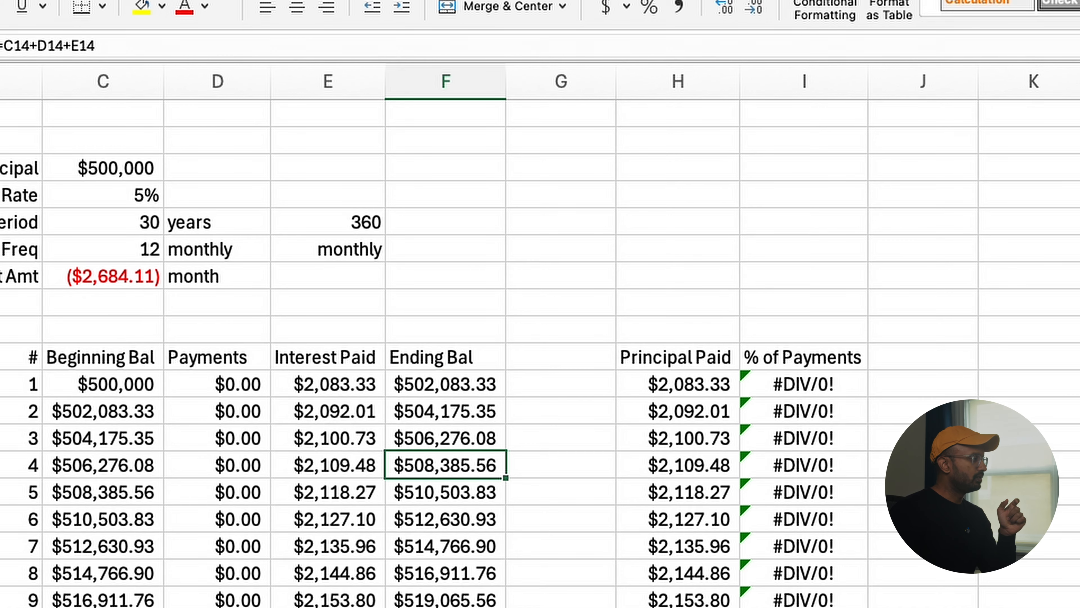
pyautogui.click(337, 460)
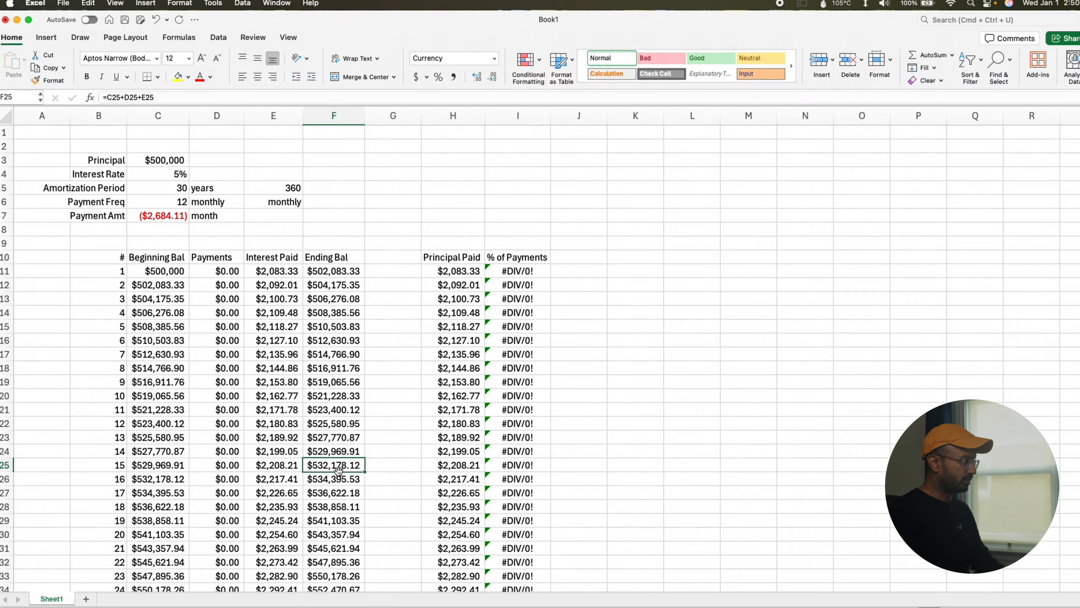
pyautogui.doubleClick(336, 463)
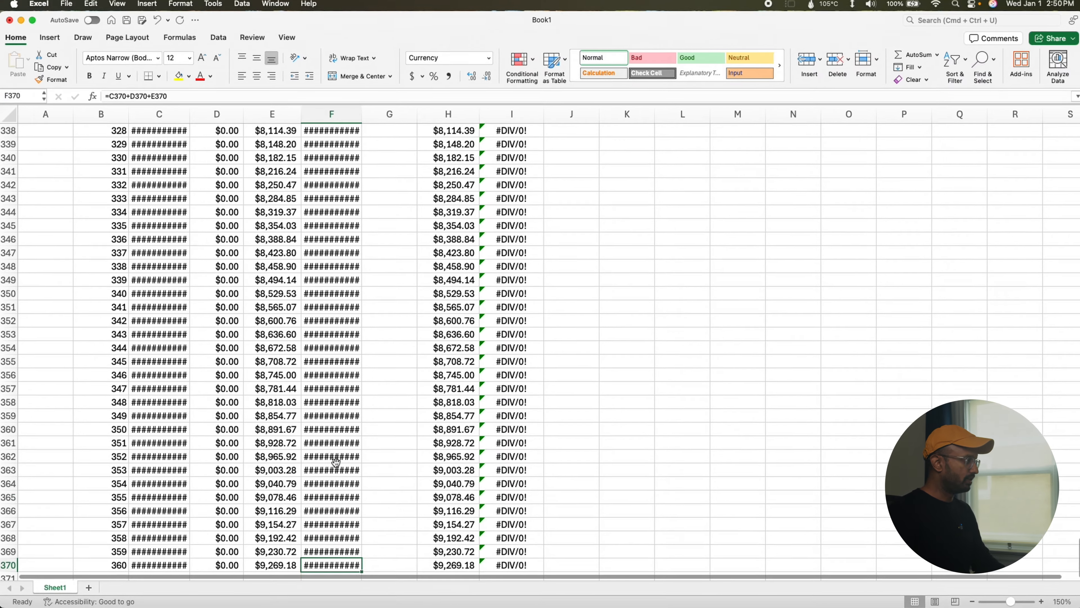
pyautogui.doubleClick(362, 114)
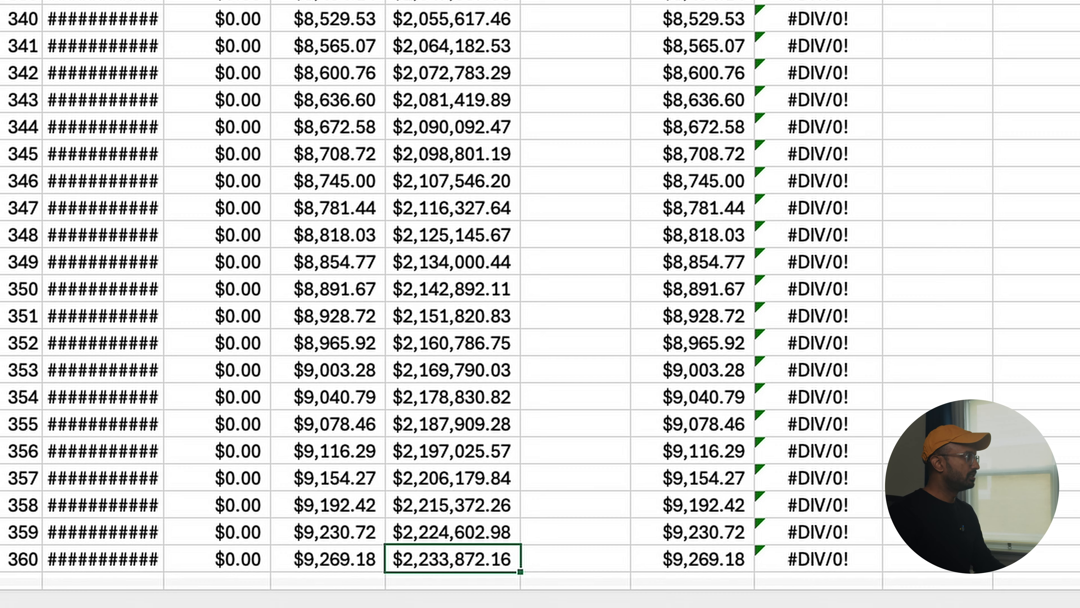
pyautogui.click(497, 427)
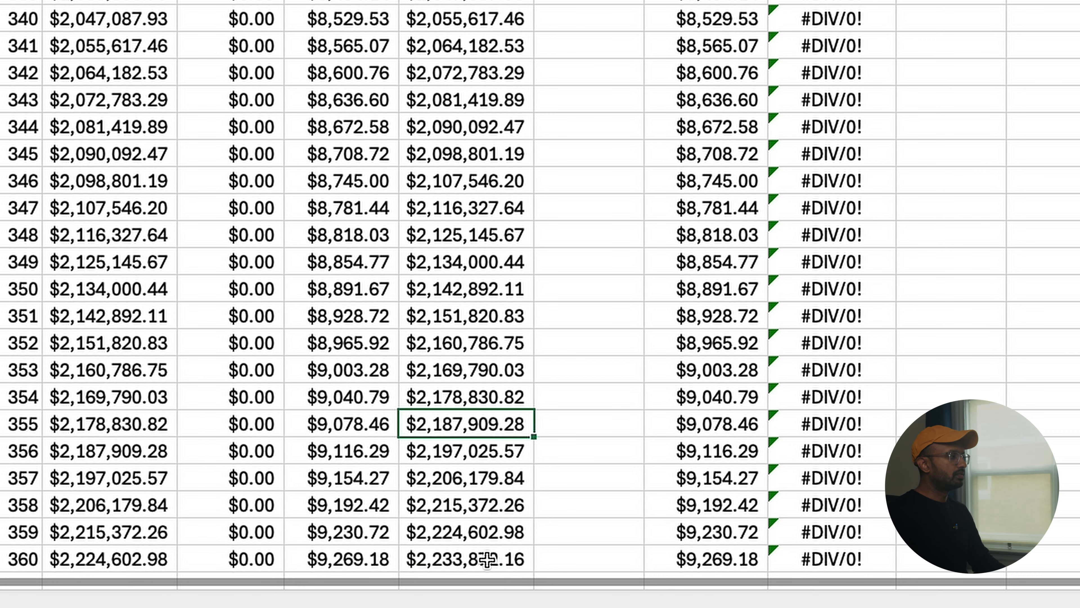
pyautogui.click(488, 559)
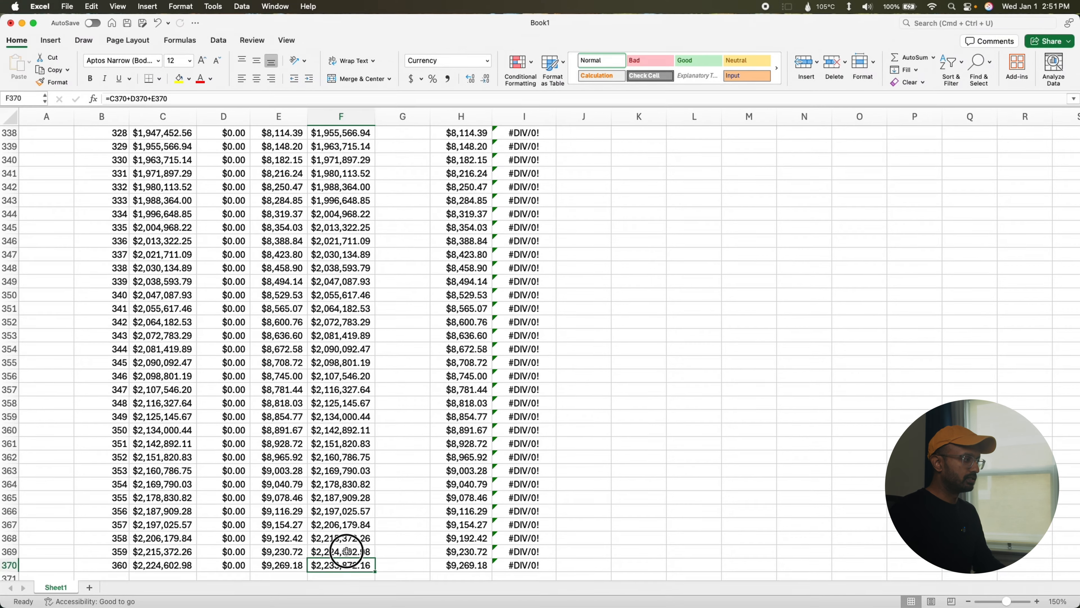
# - Return to the start of the schedule and compare the early Ending Bal values with the first Beginning Bal under zero payments
pyautogui.press('super+Up')
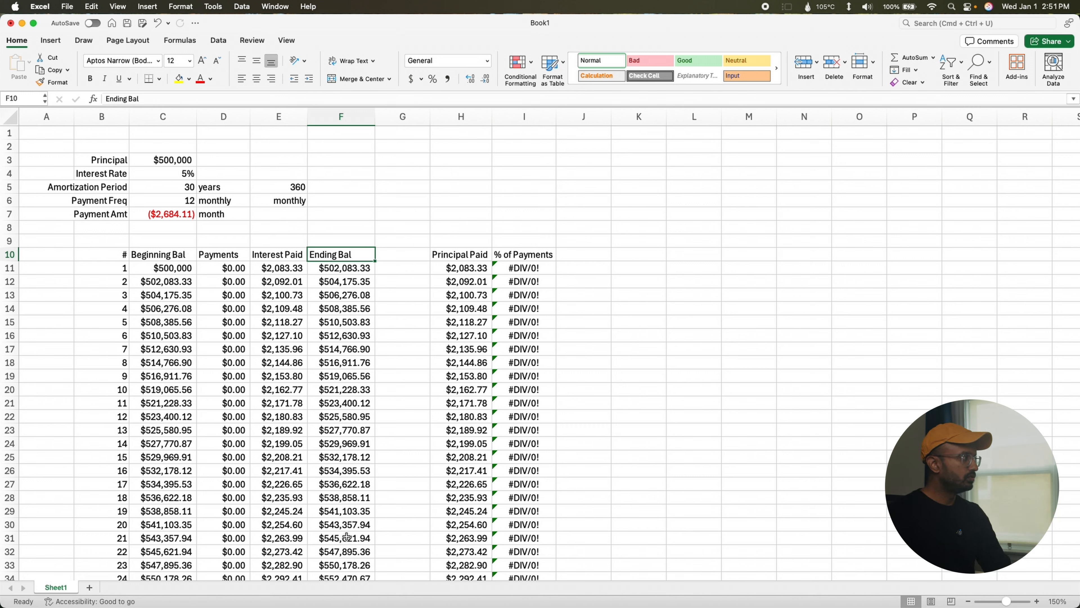
pyautogui.click(222, 294)
pyautogui.click(330, 385)
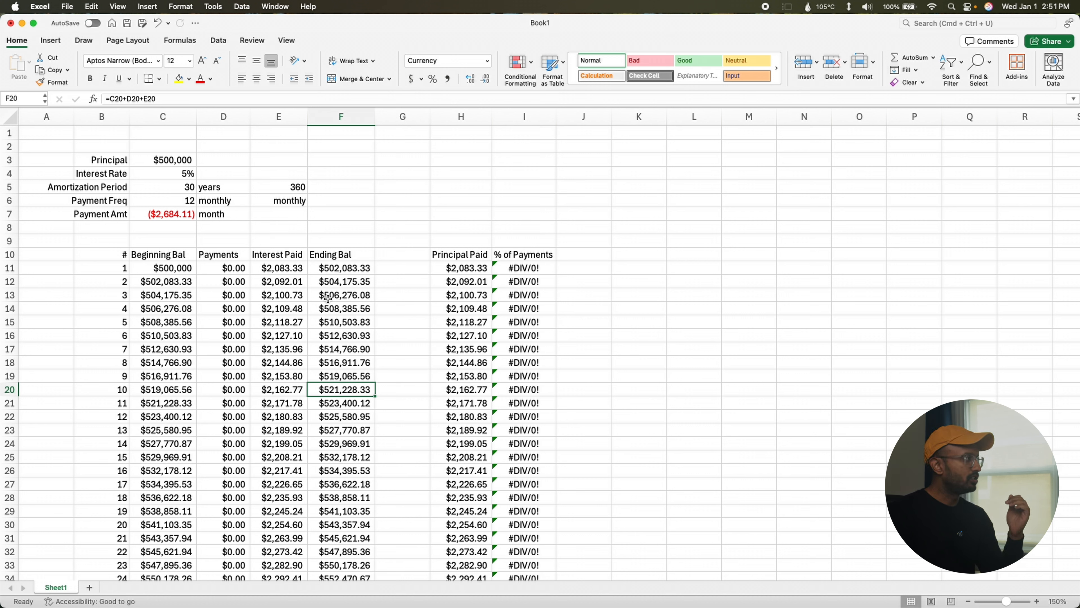
pyautogui.click(331, 267)
pyautogui.click(166, 266)
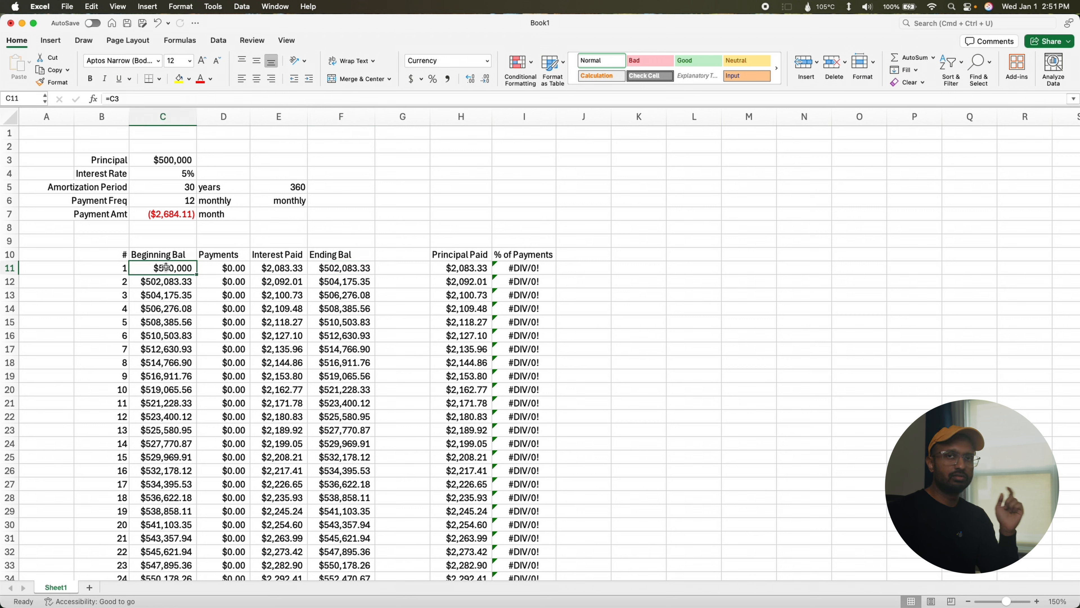
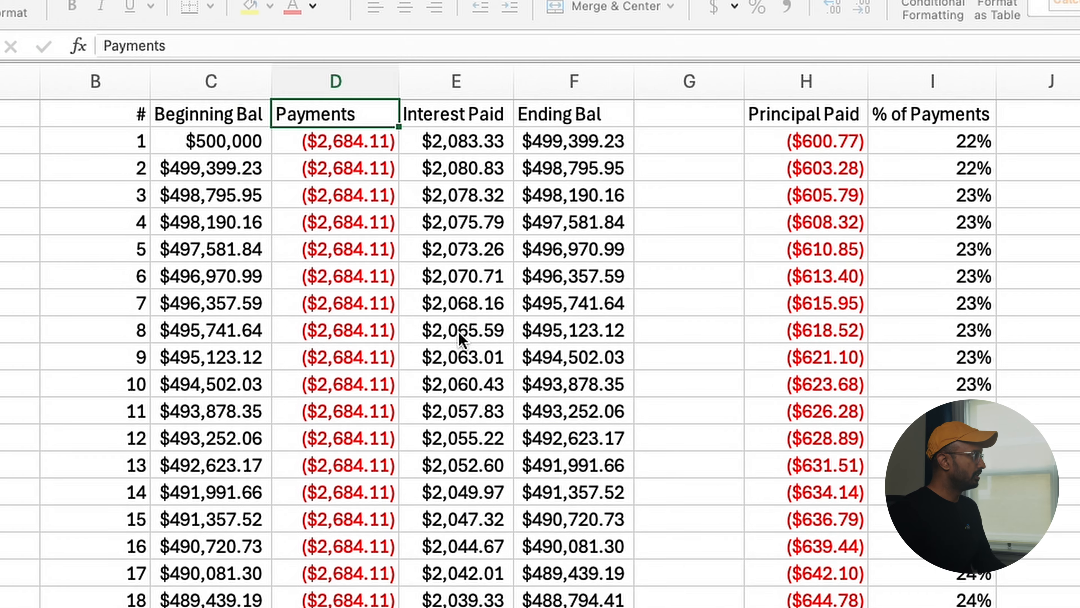
# - Copy the Payments total from D9 into E9 and H9 to total Interest Paid and Principal Paid
pyautogui.scroll(3, 368, 297)
pyautogui.click(369, 298)
pyautogui.press('super+c')
pyautogui.click(441, 303)
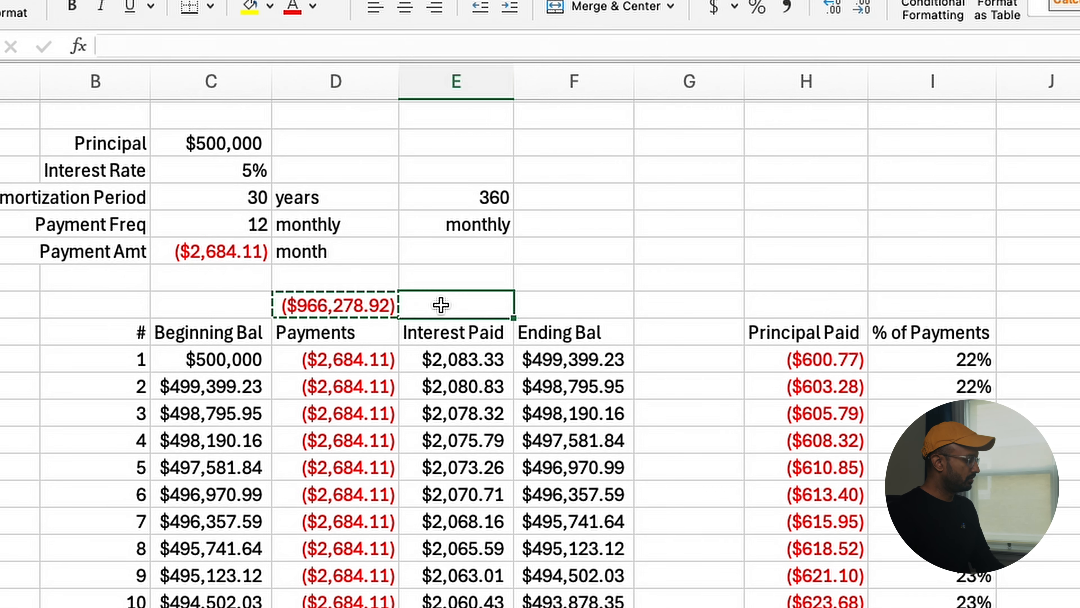
pyautogui.press('super+v')
pyautogui.click(802, 299)
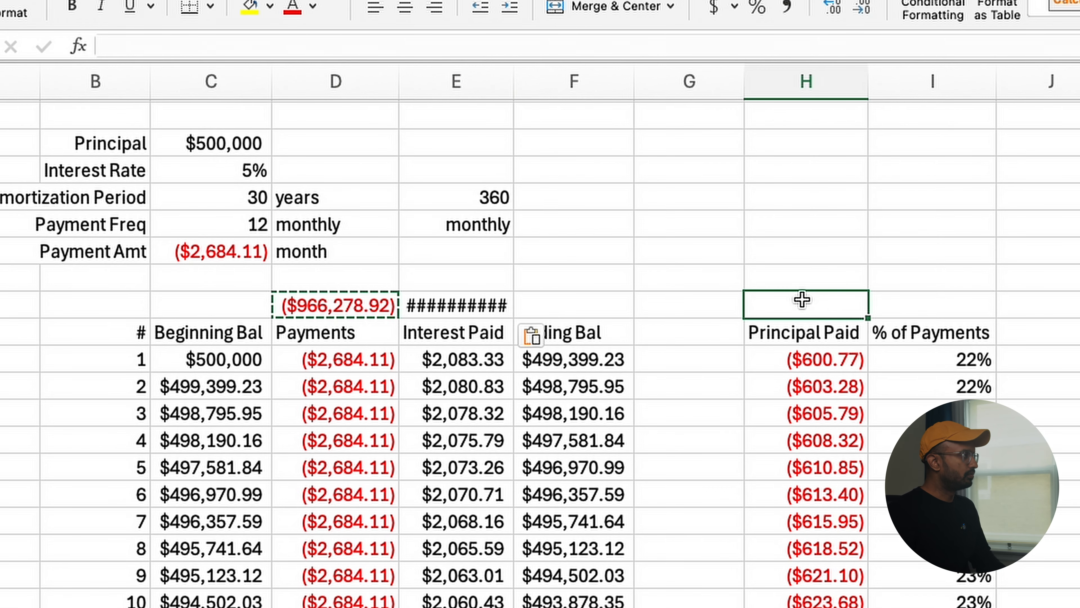
pyautogui.press('super+v')
# - Start a comparison table beside the schedule with the column heading Regular in K3
pyautogui.click(633, 140)
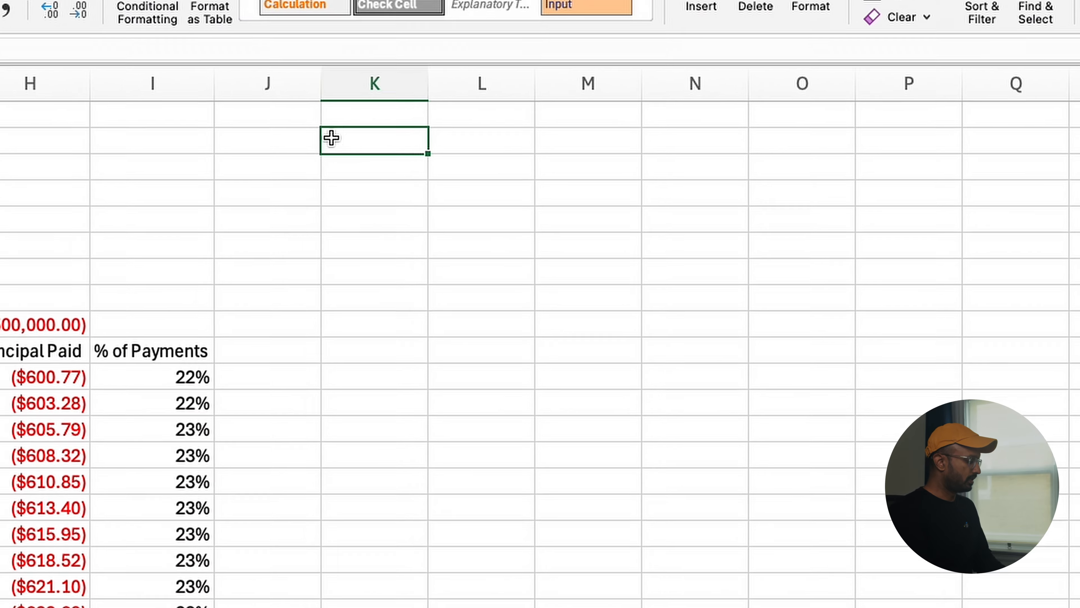
pyautogui.press('Down')
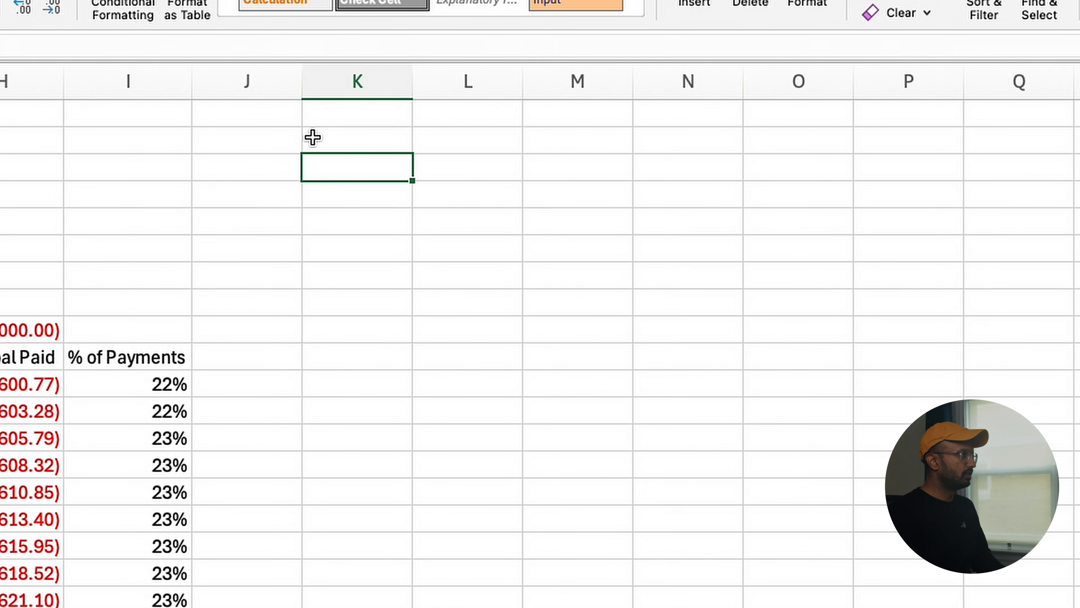
pyautogui.write('Regular')
pyautogui.press('Return')
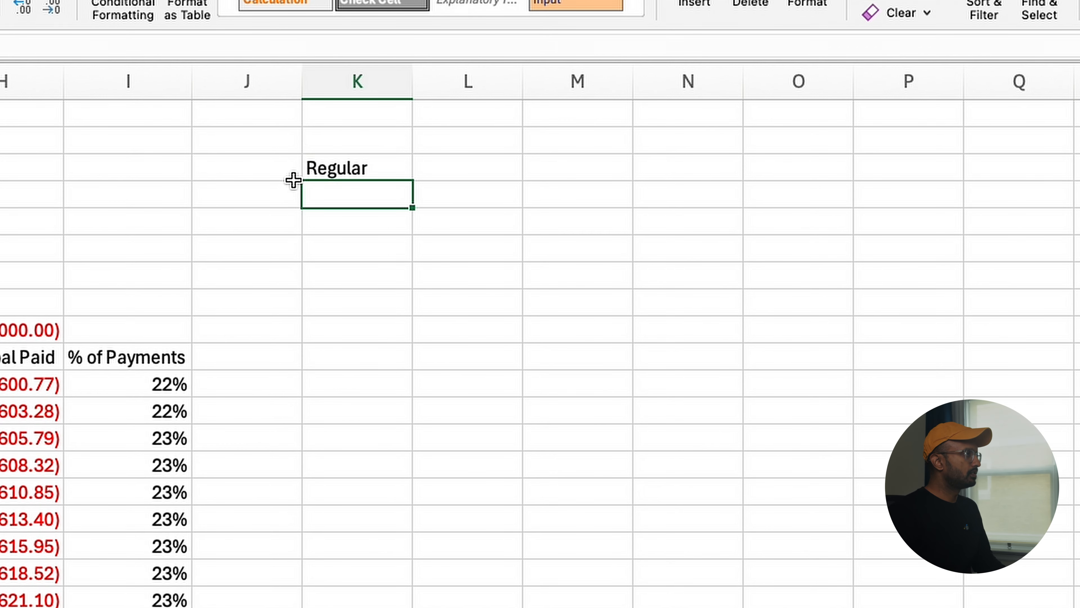
# - Enter the row labels Payments, Interest and Duration in J4:J6 and right-align them
pyautogui.click(287, 190)
pyautogui.write('Payments')
pyautogui.press('Return')
pyautogui.write('Interes')
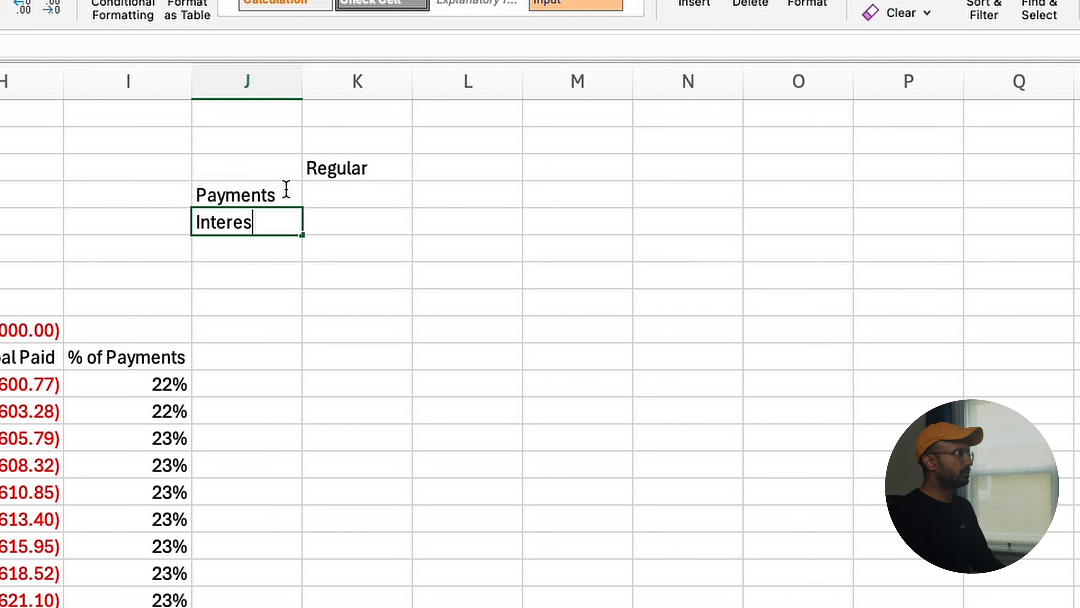
pyautogui.write('t')
pyautogui.press('Return')
pyautogui.write('Duratio')
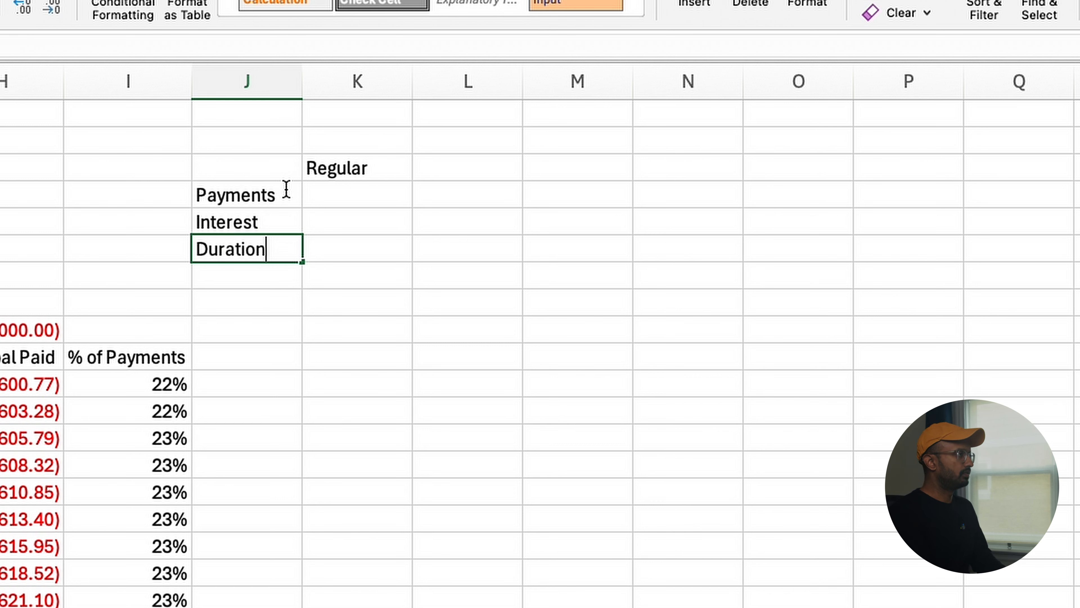
pyautogui.press('Return')
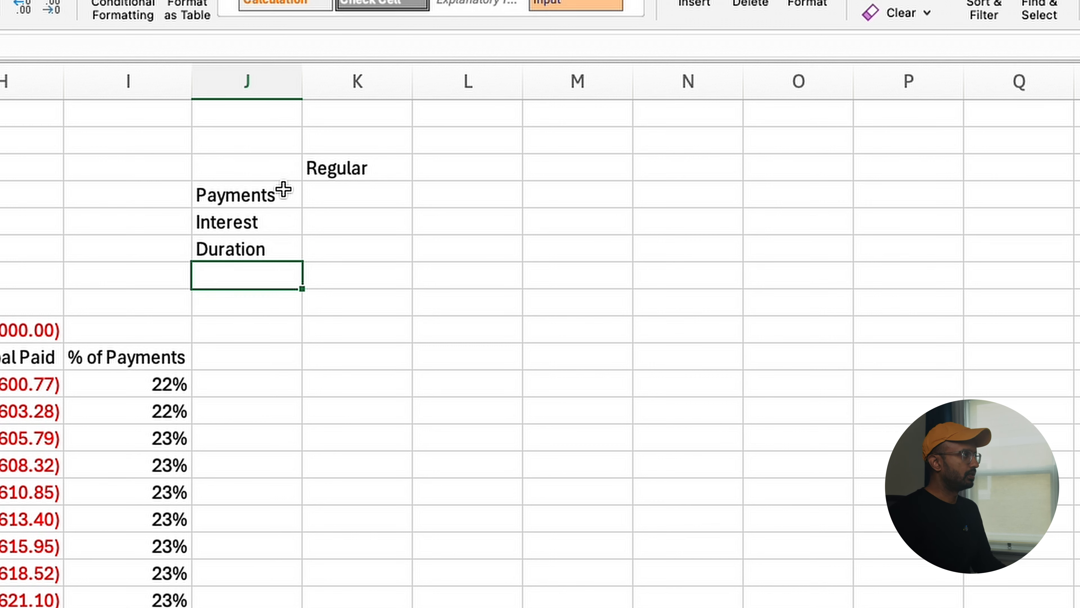
pyautogui.moveTo(283, 190); pyautogui.dragTo(277, 248)
pyautogui.press('super+r')
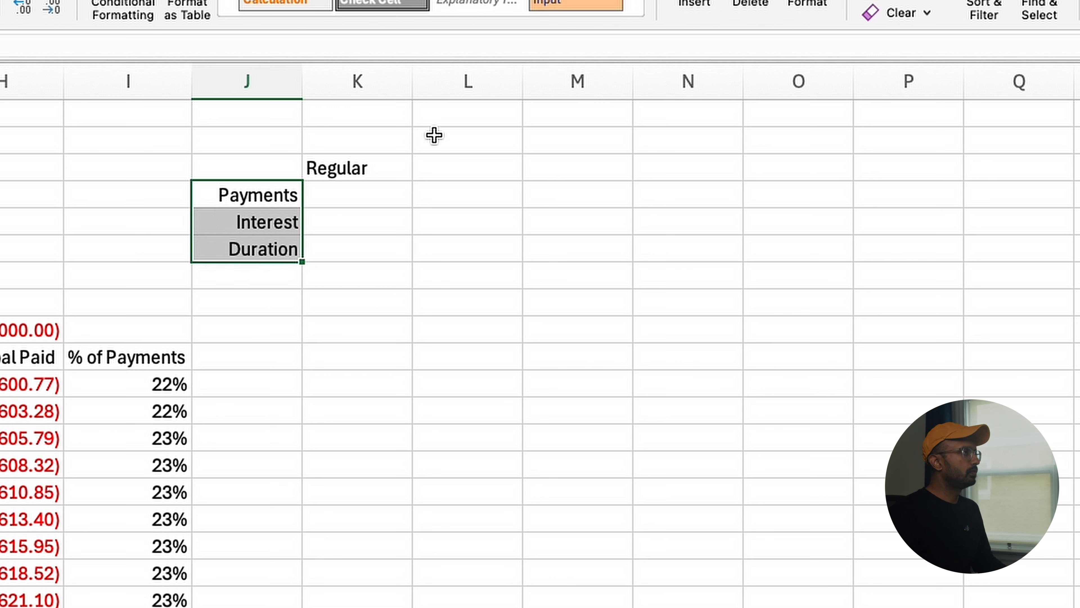
# - Enter the headings Strategy 1, Strategy 2, Strategy 3 and Strategy 4 in L1:O1
pyautogui.click(453, 116)
pyautogui.write('Strat')
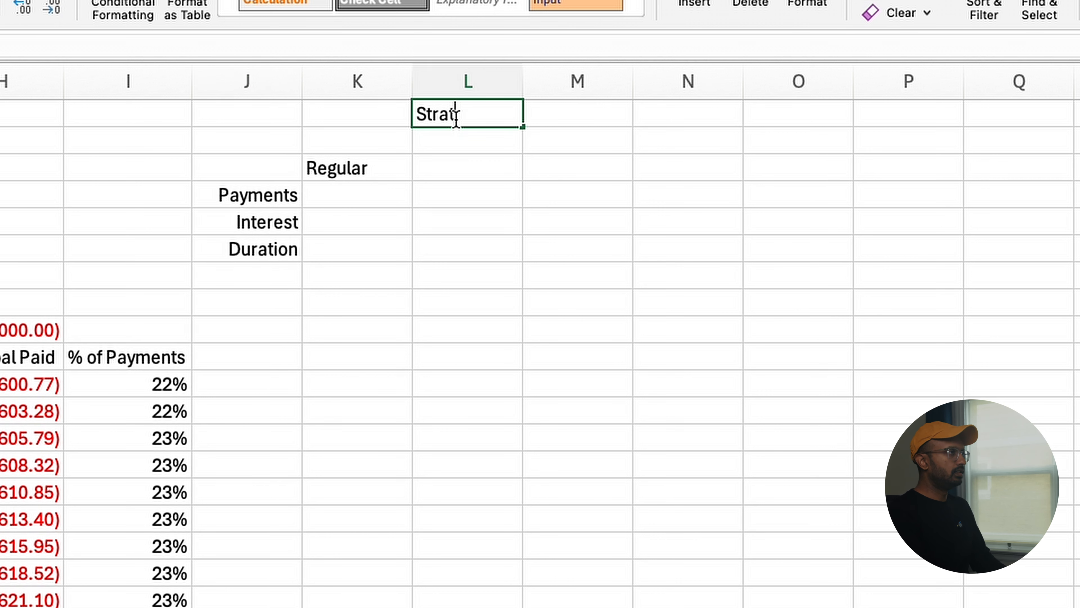
pyautogui.write('egy 1')
pyautogui.press('Tab')
pyautogui.write('S')
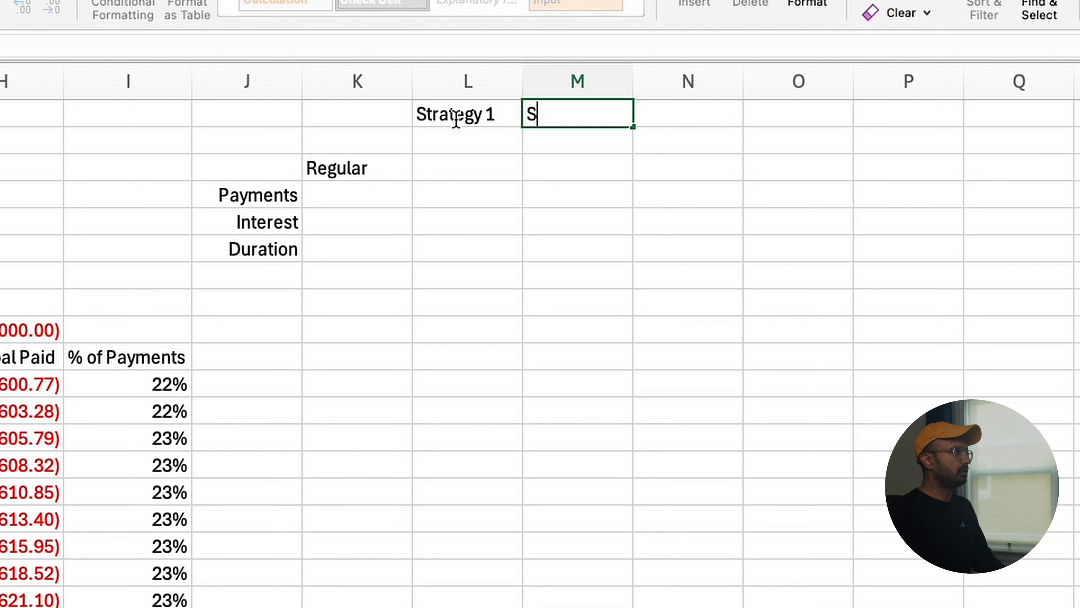
pyautogui.write('trategy 2')
pyautogui.press('Tab')
pyautogui.write('St')
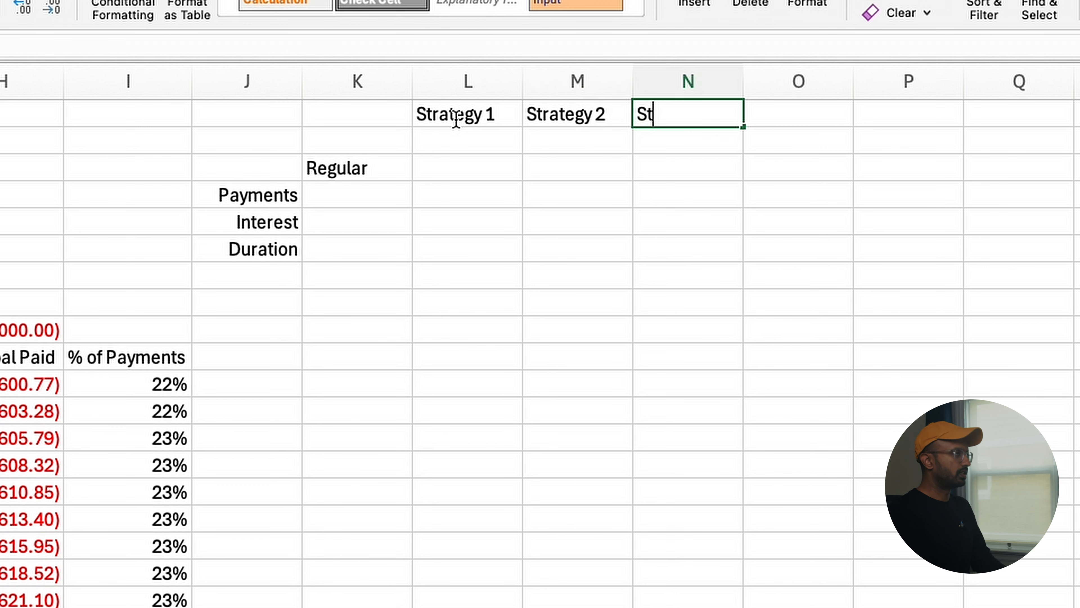
pyautogui.write('arg')
pyautogui.press('BackSpace')
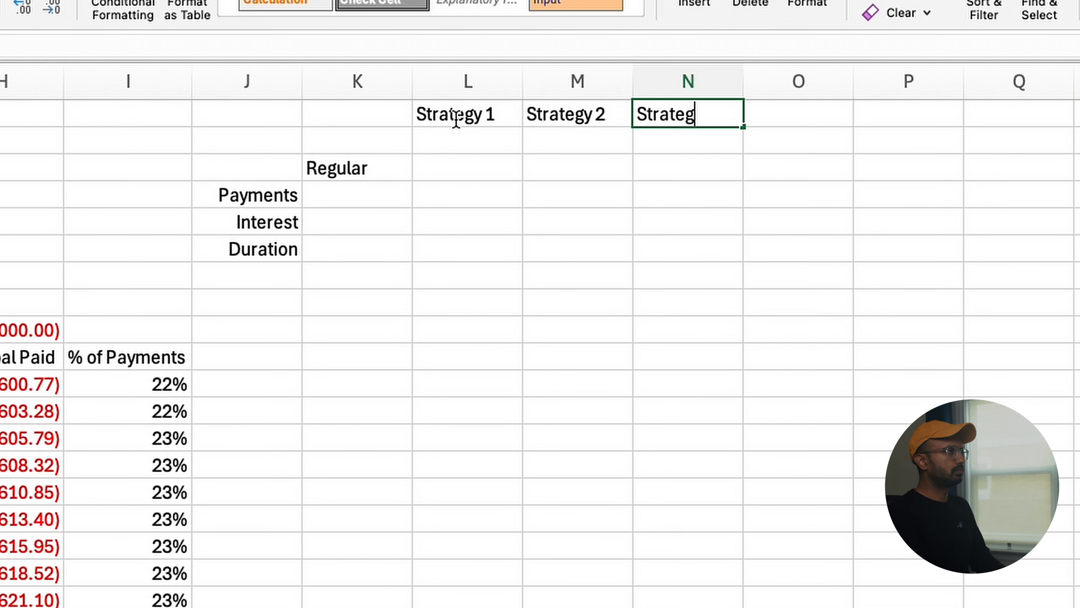
pyautogui.write('tegy 3')
pyautogui.press('Tab')
pyautogui.write('St')
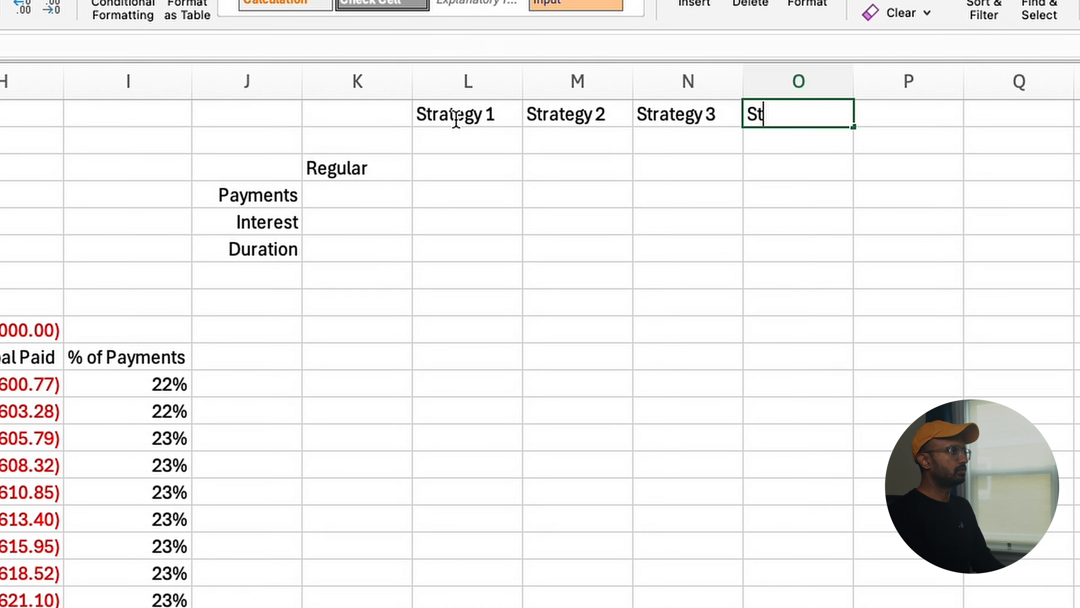
pyautogui.write('4')
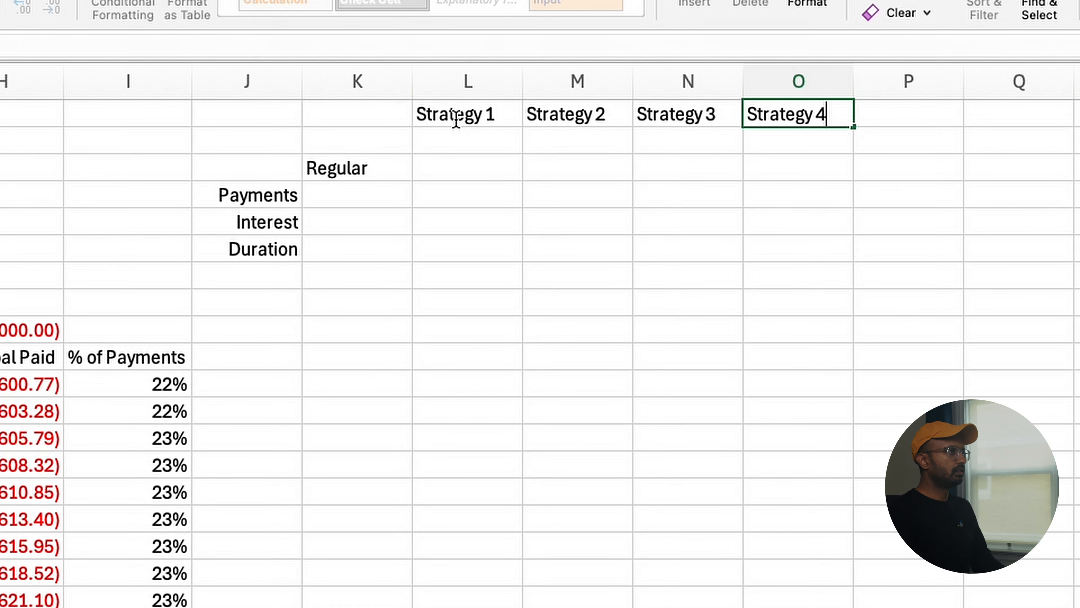
pyautogui.press('Down')
# - Link the Regular column's Payments in K4 to the total in D9 and its Interest in K5 to E9
pyautogui.press('Down')
pyautogui.press('Down')
pyautogui.press('Left')
pyautogui.press('Left')
pyautogui.press('Left')
pyautogui.press('Left')
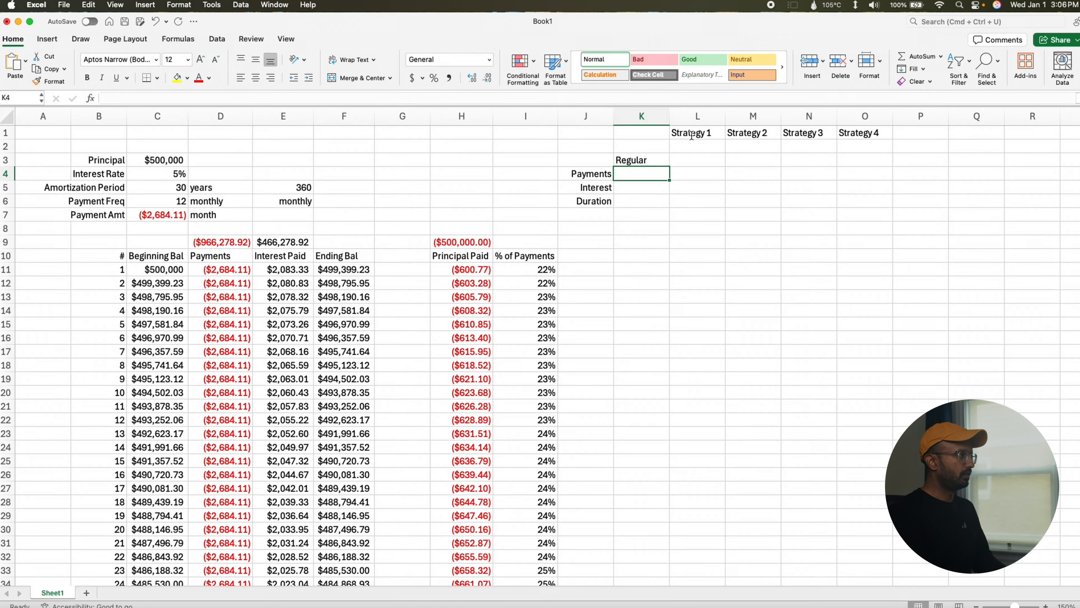
pyautogui.write('=')
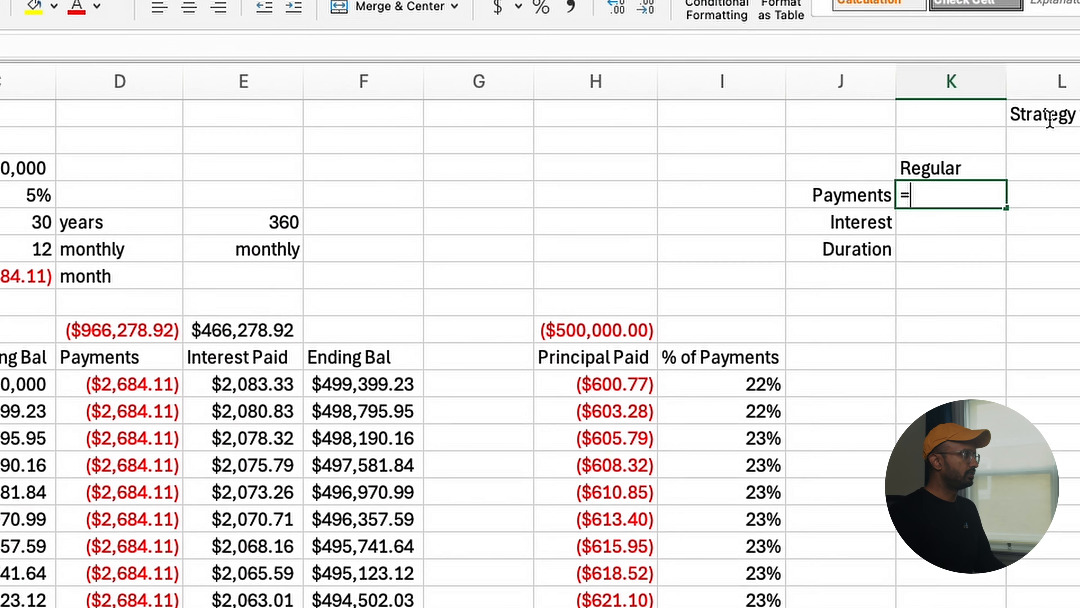
pyautogui.click(240, 243)
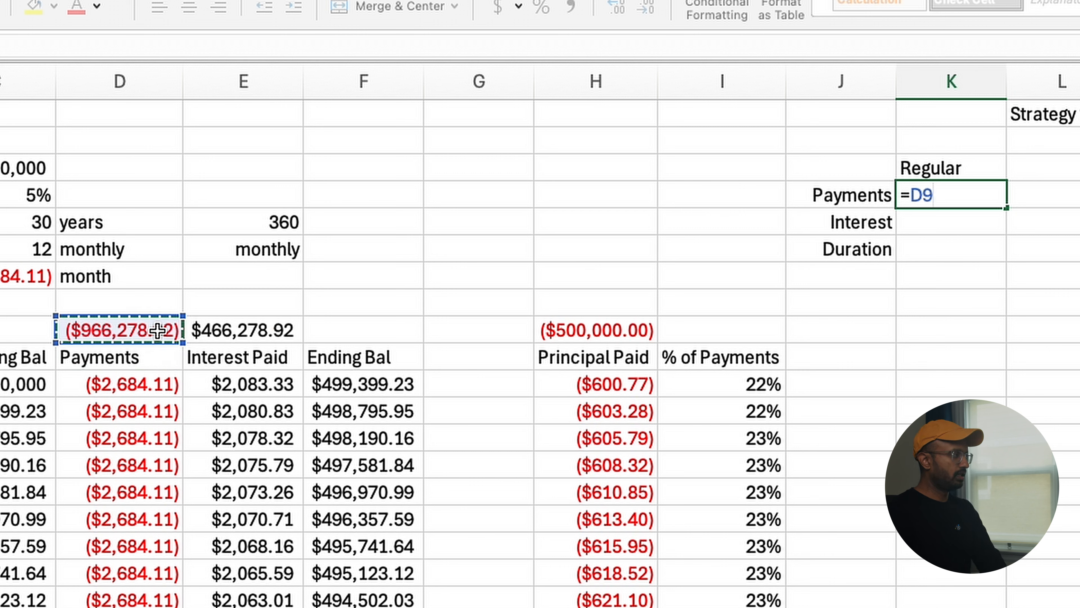
pyautogui.press('Return')
pyautogui.write('+')
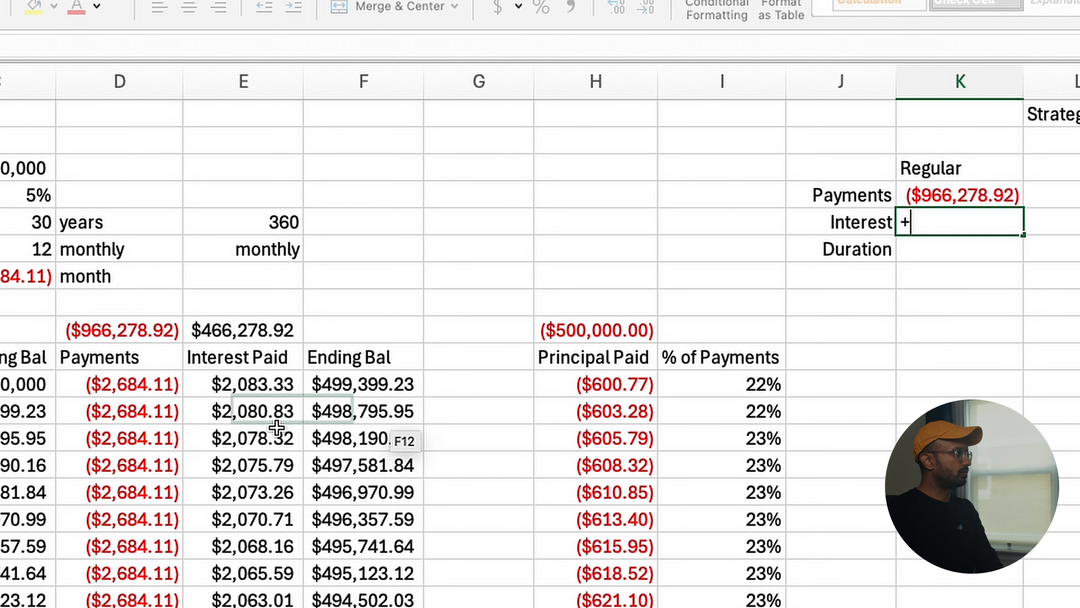
pyautogui.click(259, 337)
pyautogui.press('Return')
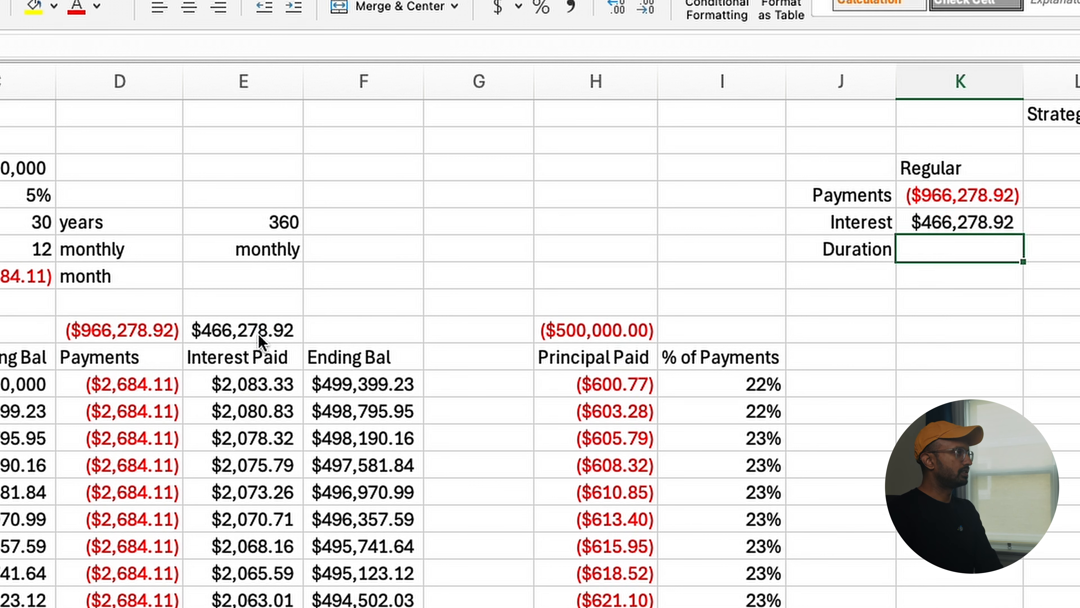
# - Set the Regular column's Duration in K6 to 30 years
pyautogui.write('30')
pyautogui.press('Return')
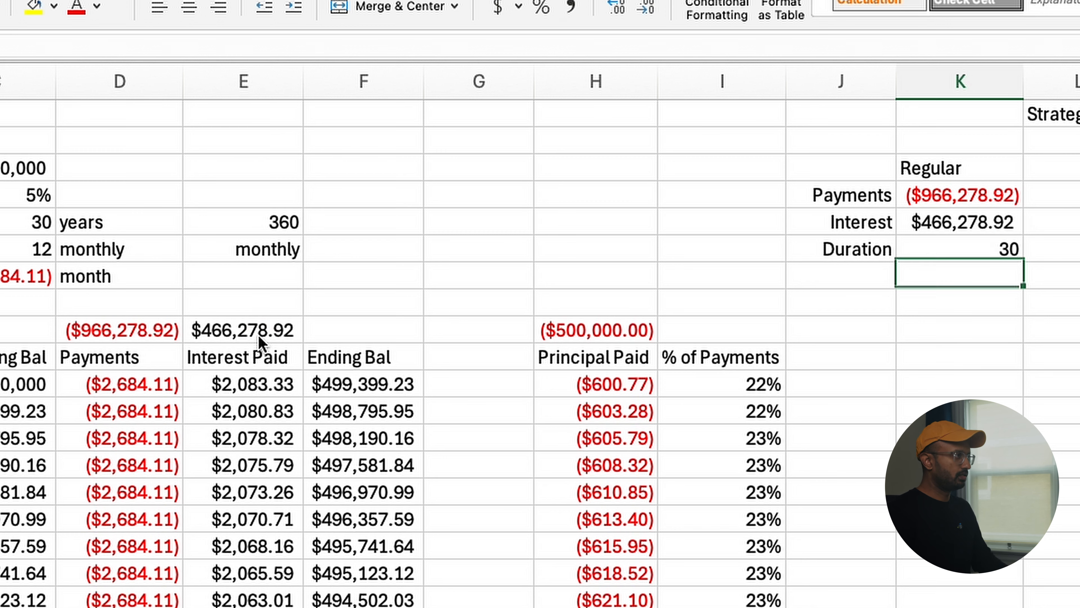
pyautogui.write('yeart')
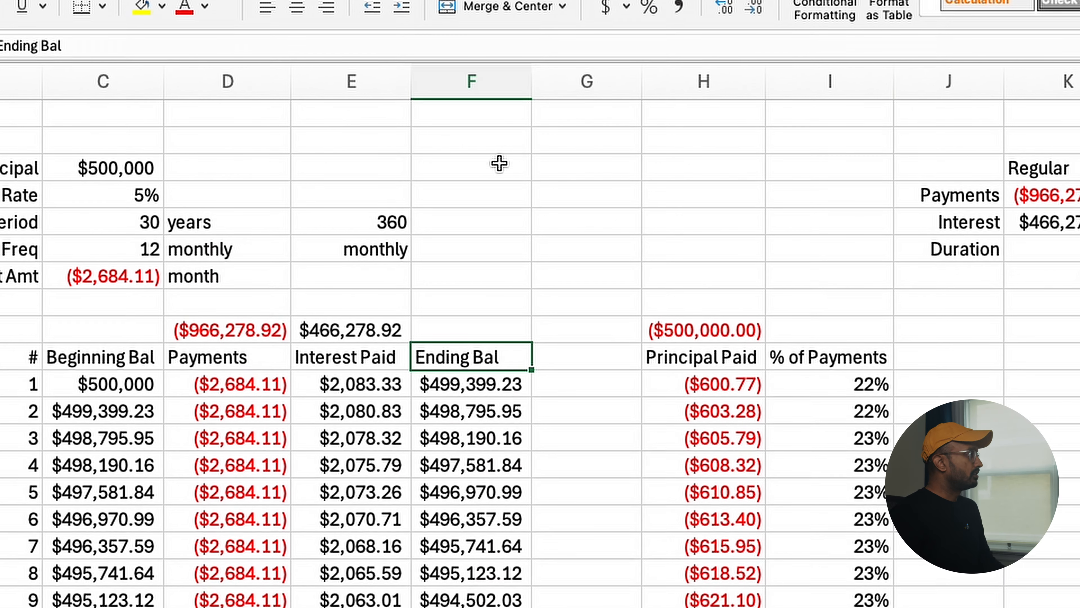
# - Insert a new column before Ending Bal and head it Extra Payments in F10
pyautogui.click(348, 116)
pyautogui.rightClick(348, 116)
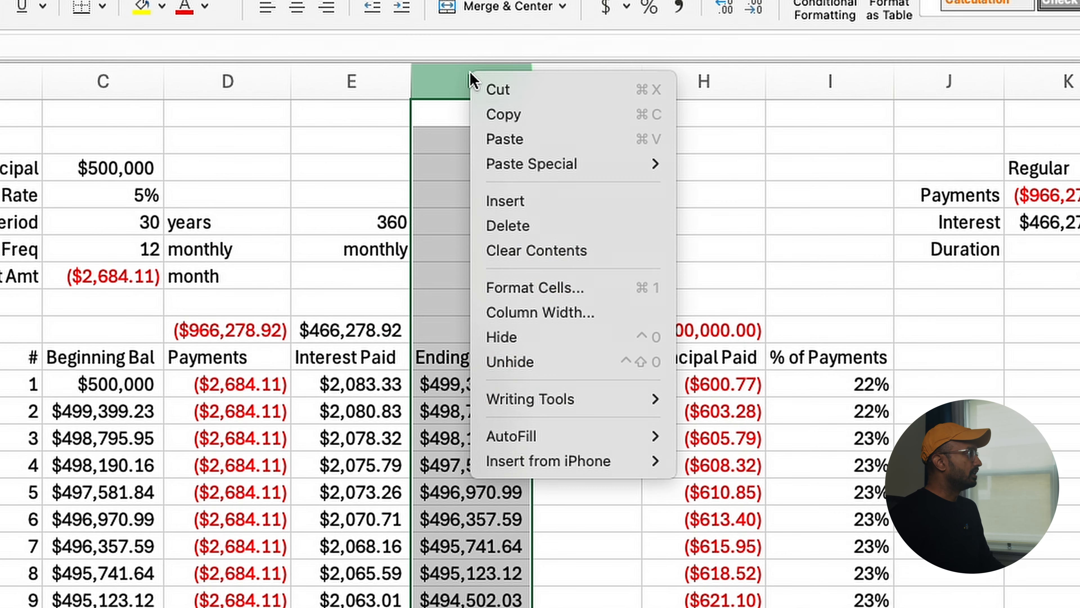
pyautogui.click(534, 202)
pyautogui.click(468, 361)
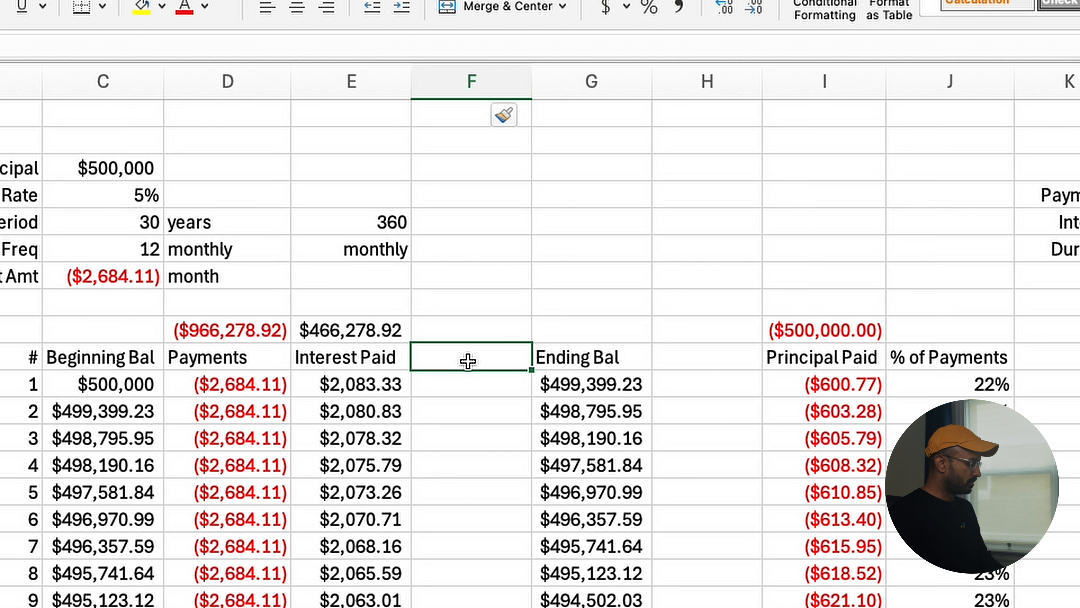
pyautogui.write('Extra')
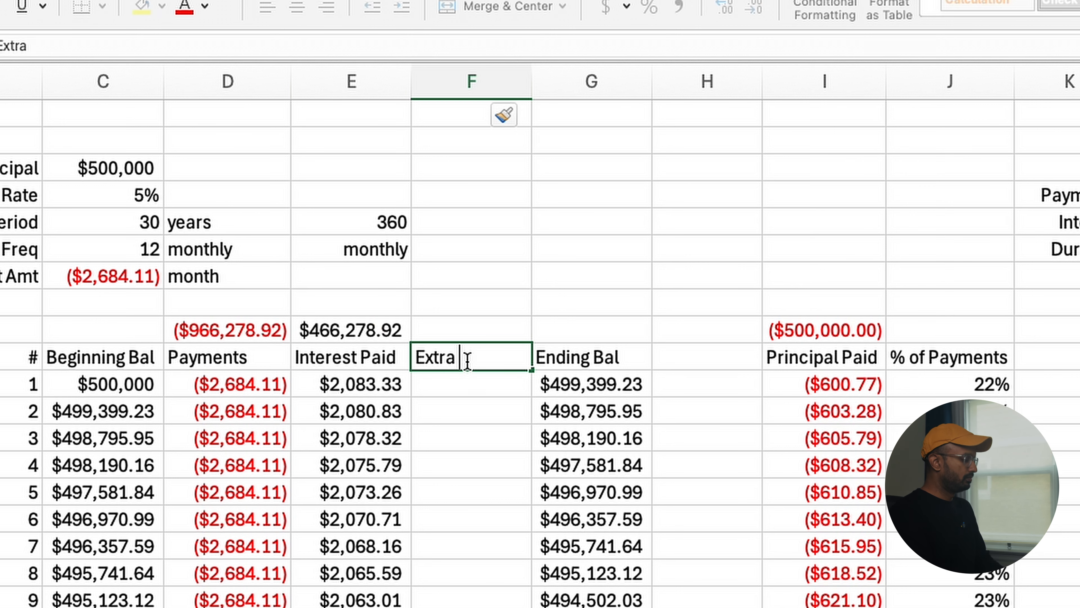
pyautogui.write(' Payments')
pyautogui.press('Return')
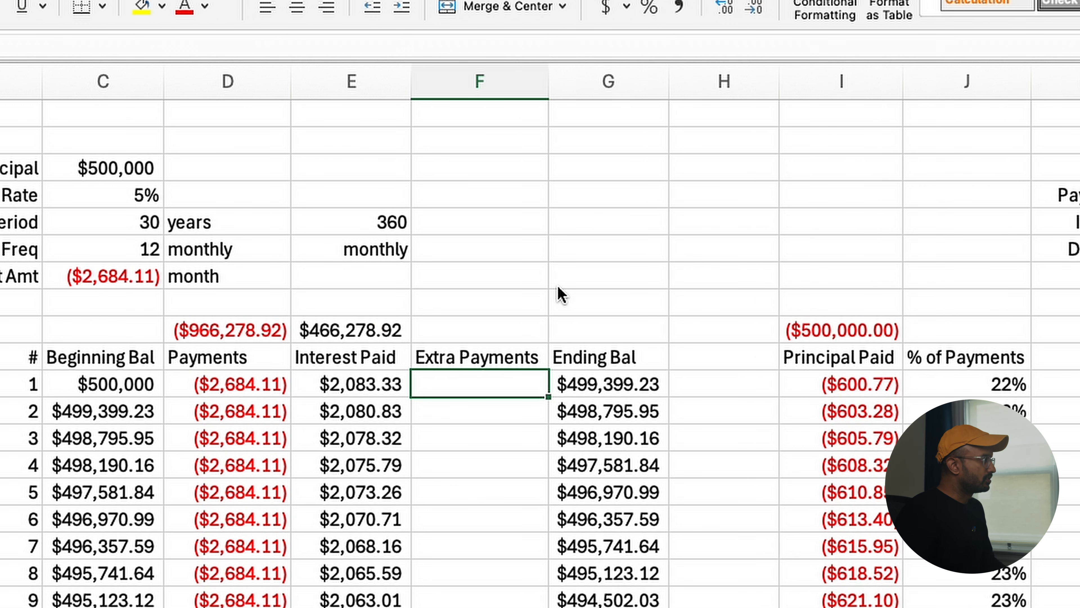
# - Enter an extra payment of -100 in F11 and fill it down the Extra Payments column
pyautogui.write('-')
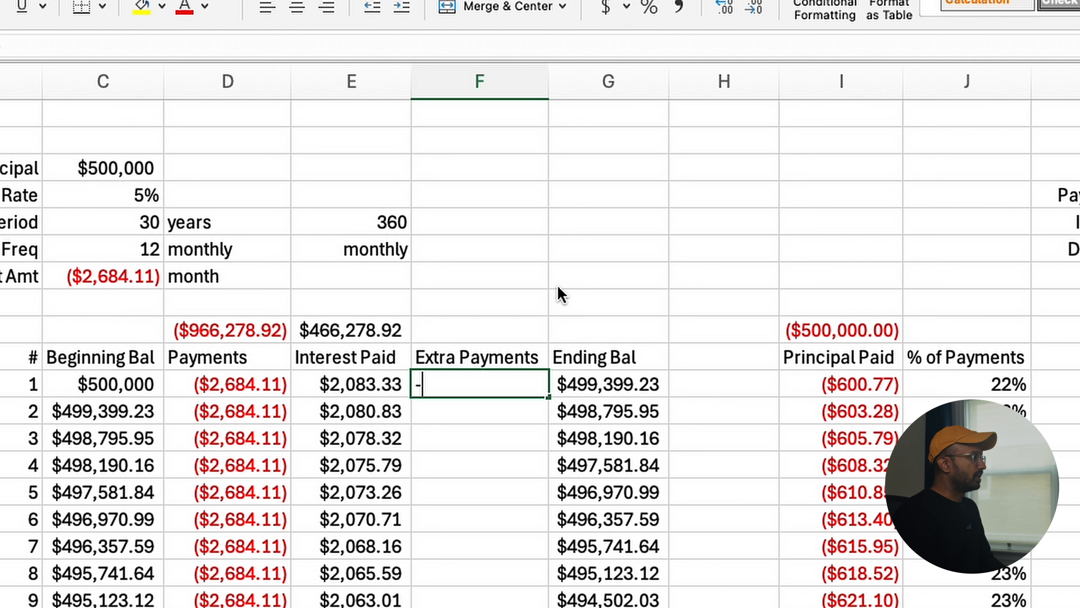
pyautogui.write('100')
pyautogui.press('Return')
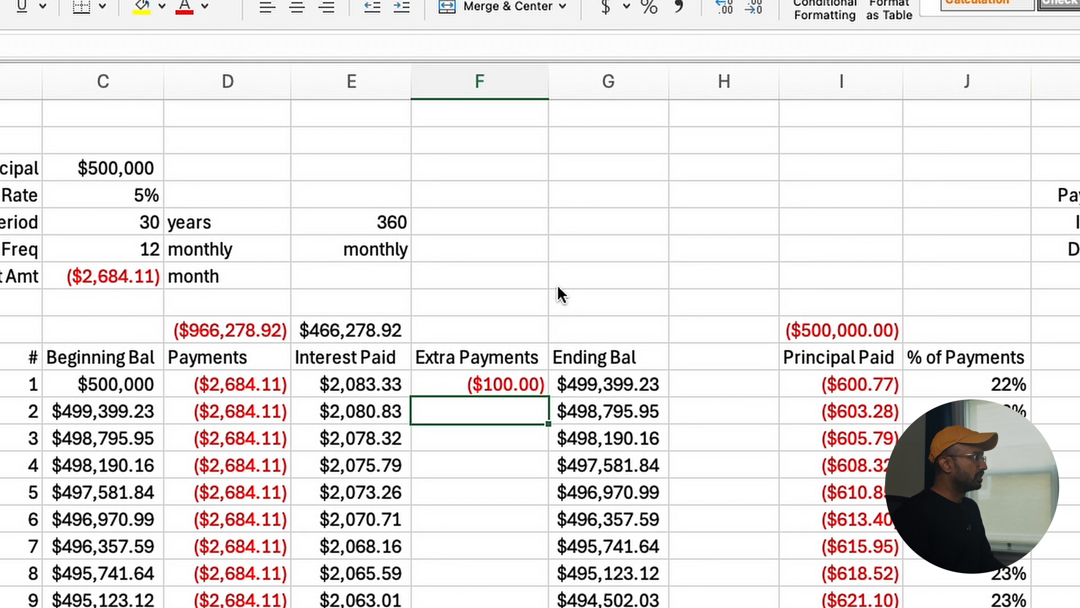
pyautogui.press('Up')
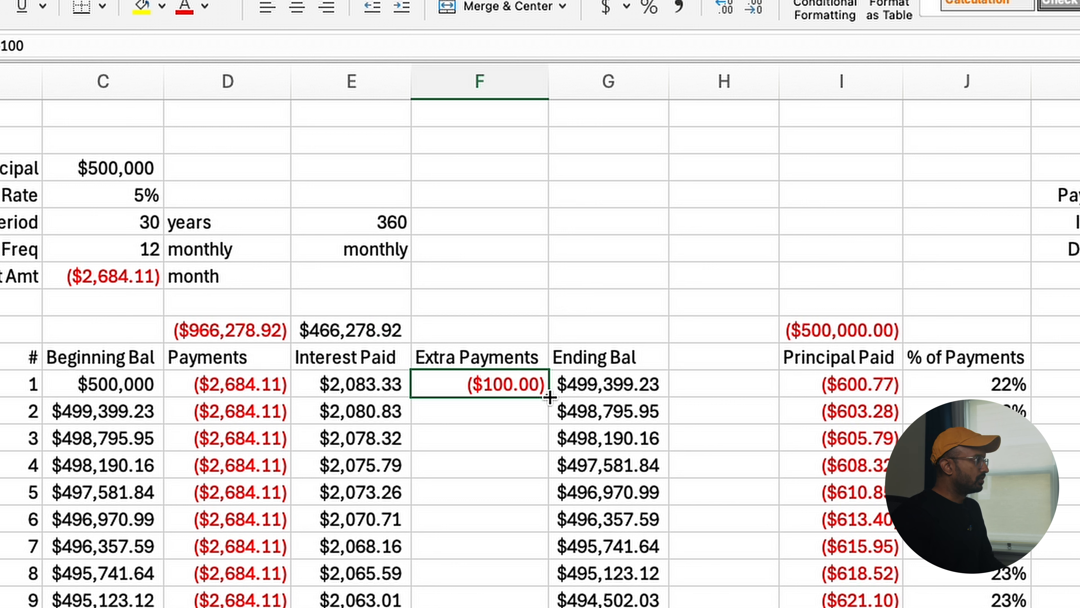
pyautogui.doubleClick(549, 397)
pyautogui.click(498, 568)
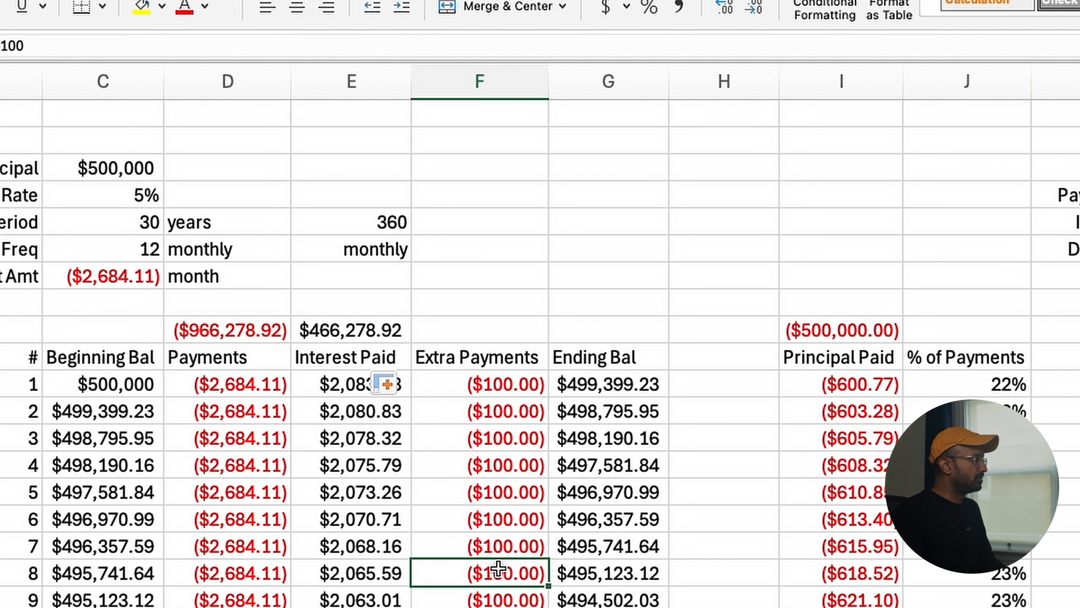
# - Add the extra payment F11 to the Ending Bal formula in G11, and copy the E9 total formula across to F9
pyautogui.click(586, 384)
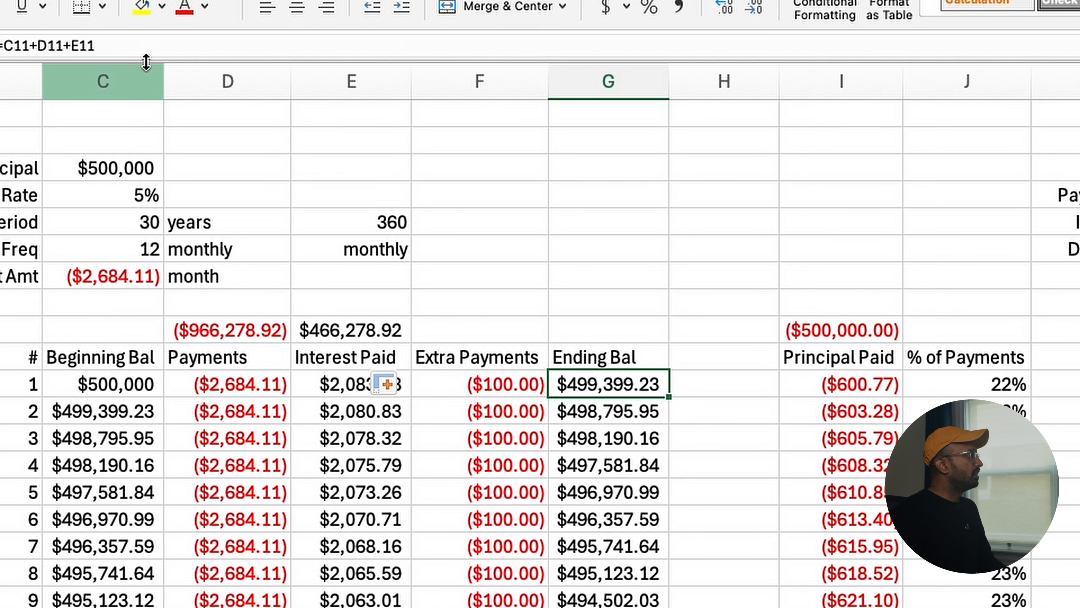
pyautogui.click(140, 46)
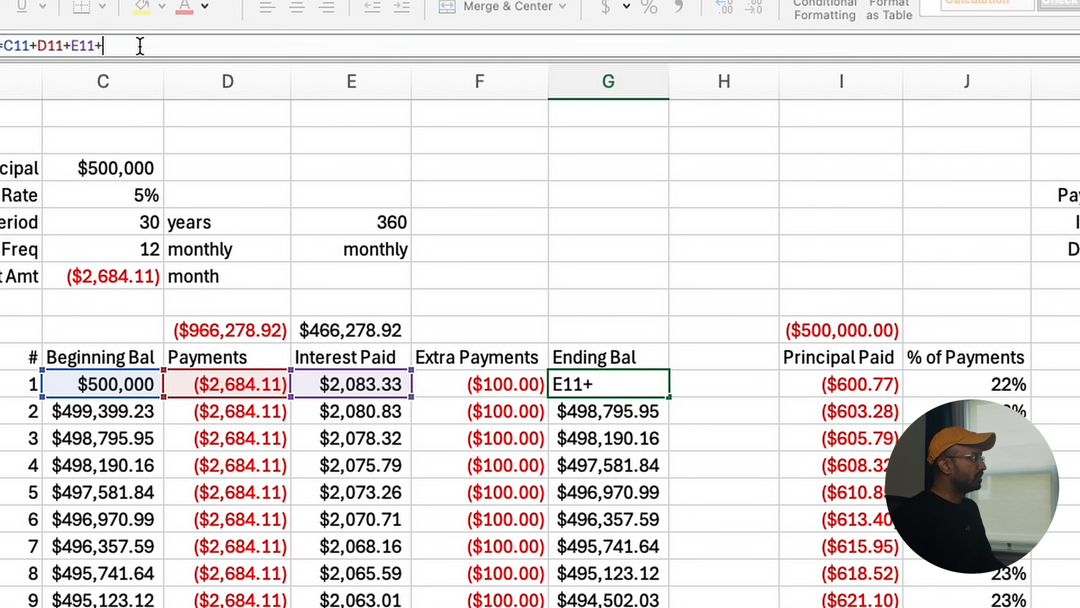
pyautogui.click(479, 384)
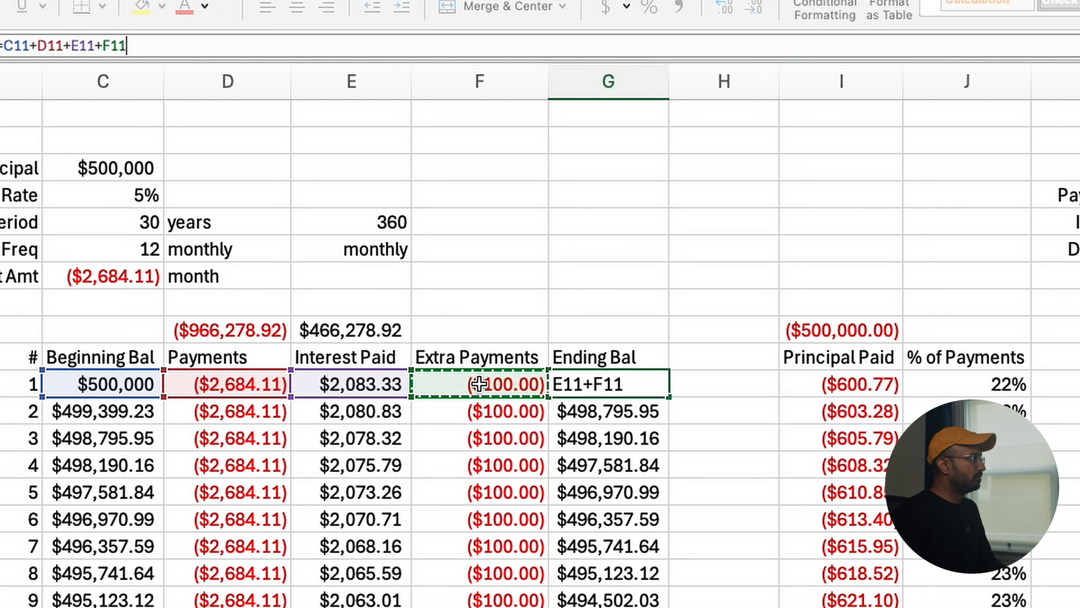
pyautogui.press('Return')
pyautogui.click(380, 331)
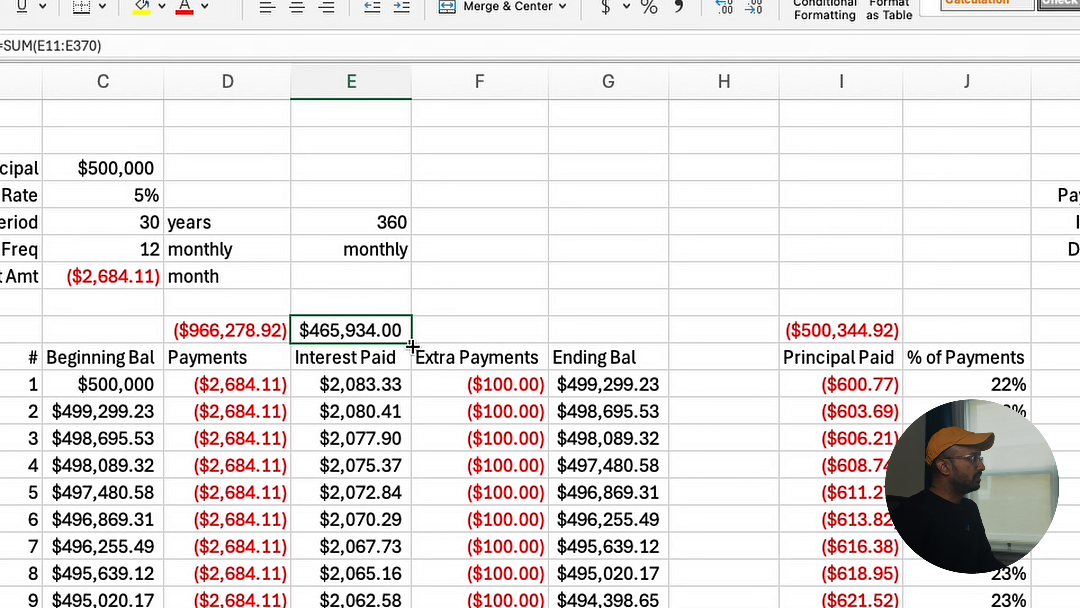
pyautogui.moveTo(412, 345); pyautogui.dragTo(503, 341)
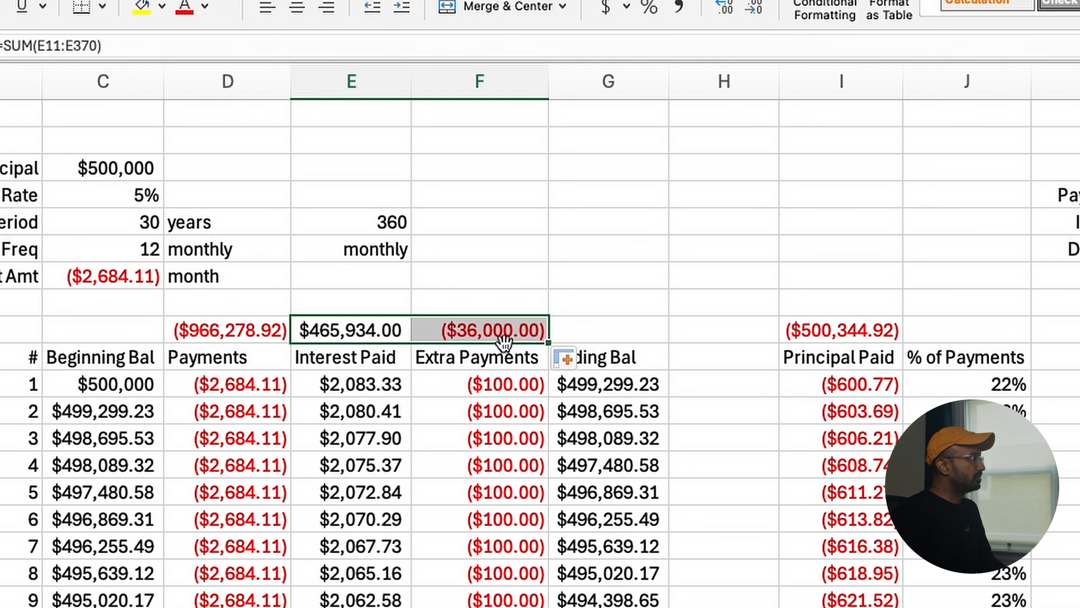
# - Add the extra payment to the first Principal Paid formula in I11, making it =D11+E11+F11
pyautogui.click(874, 327)
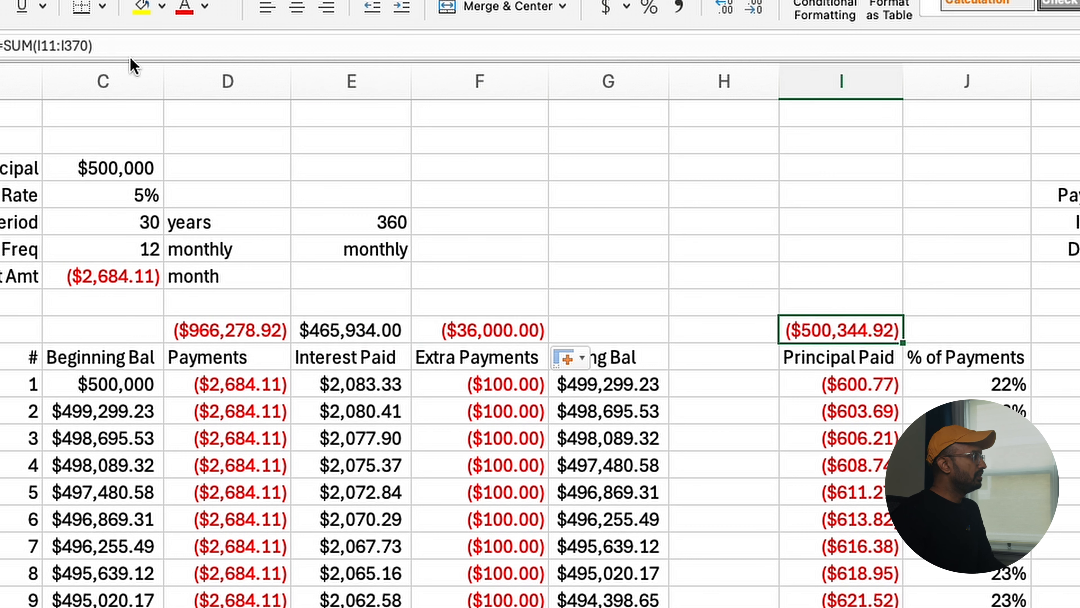
pyautogui.click(837, 376)
pyautogui.click(100, 42)
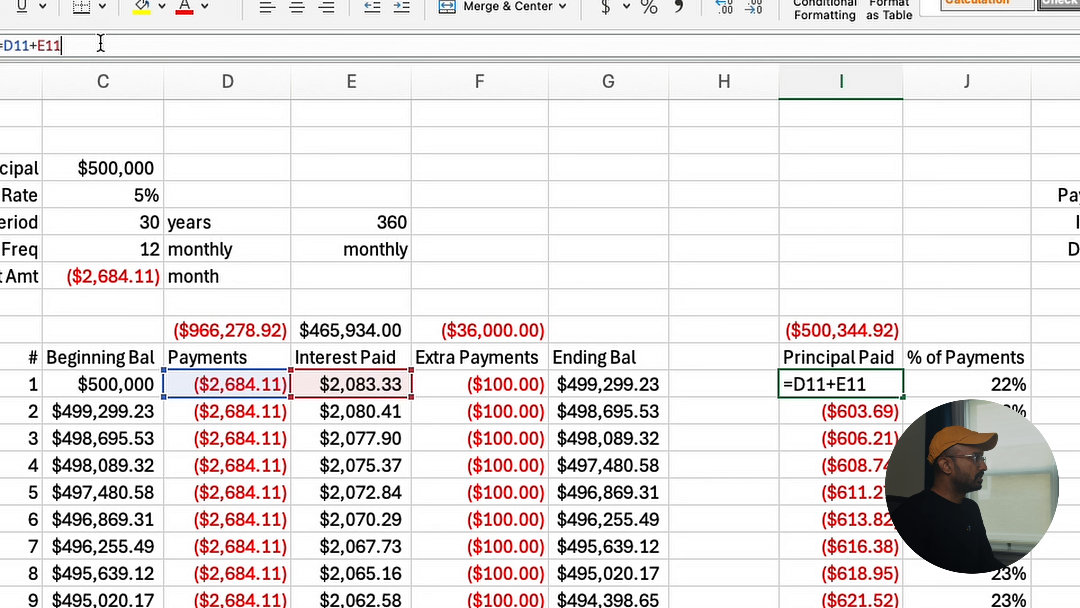
pyautogui.write('+')
pyautogui.click(450, 385)
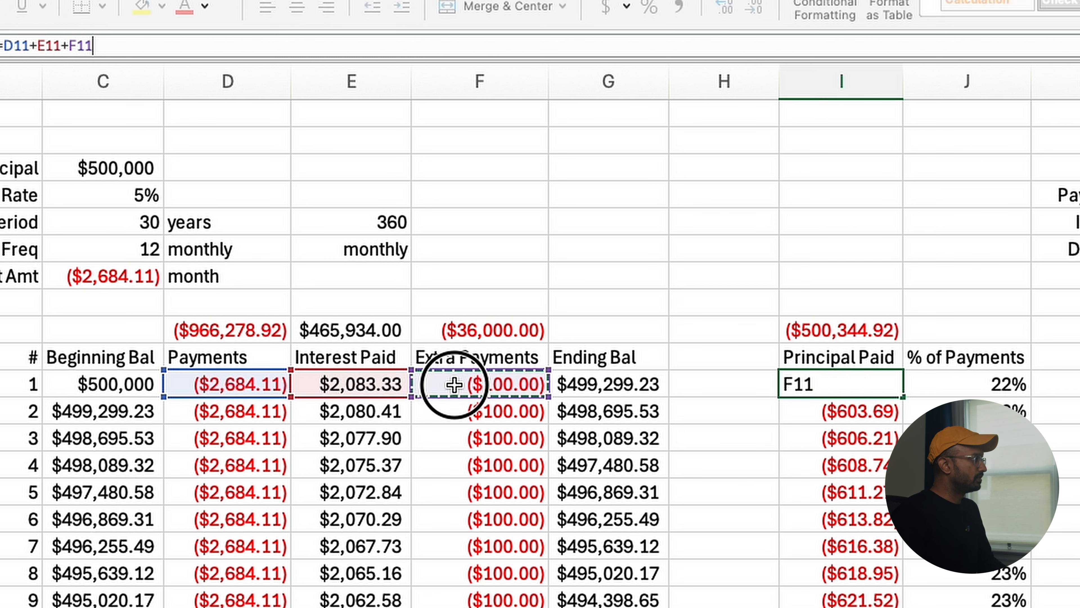
pyautogui.press('Return')
# - Fill the updated formulas in G11 and I11 down the Ending Bal and Principal Paid columns
pyautogui.click(645, 391)
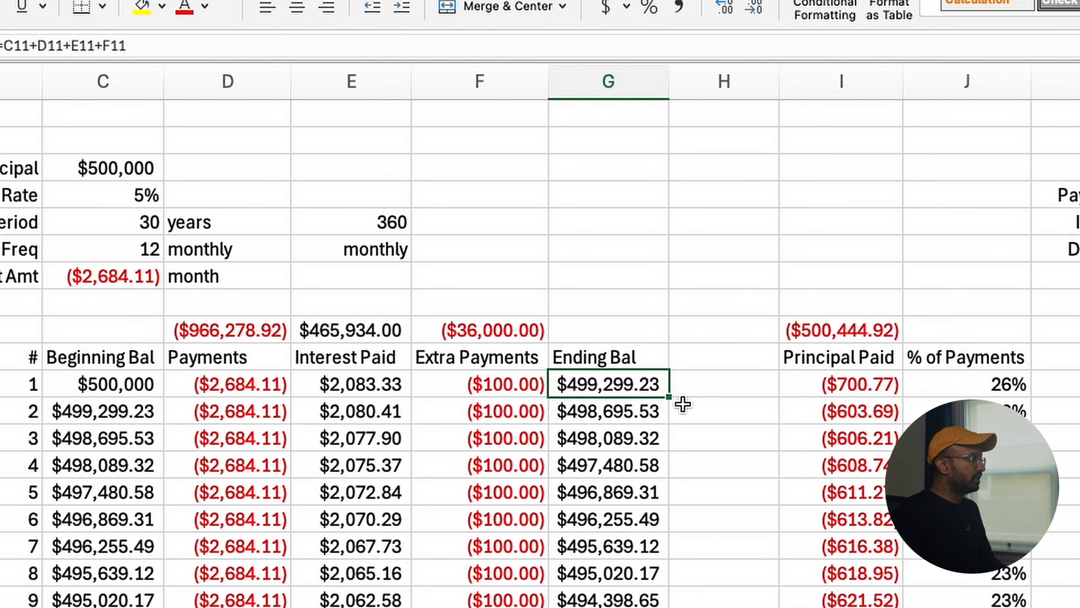
pyautogui.doubleClick(675, 398)
pyautogui.click(665, 386)
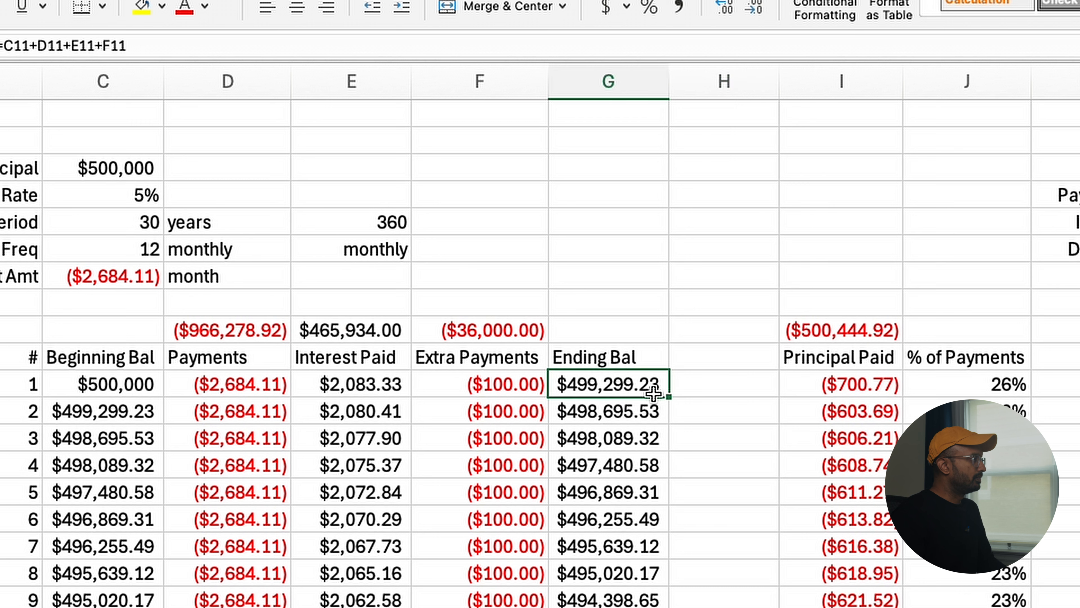
pyautogui.doubleClick(667, 397)
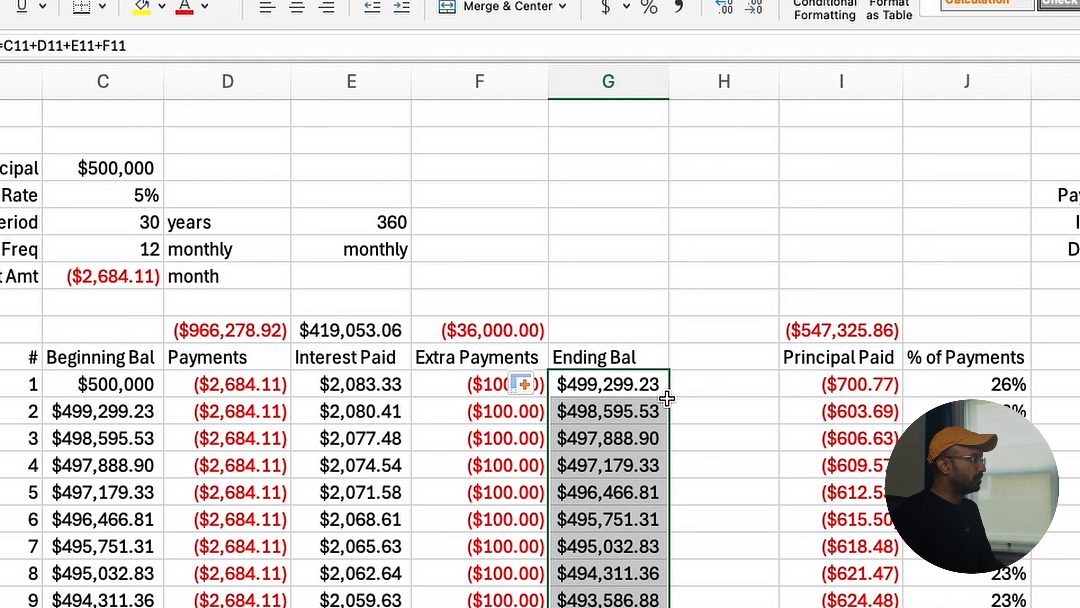
pyautogui.click(867, 385)
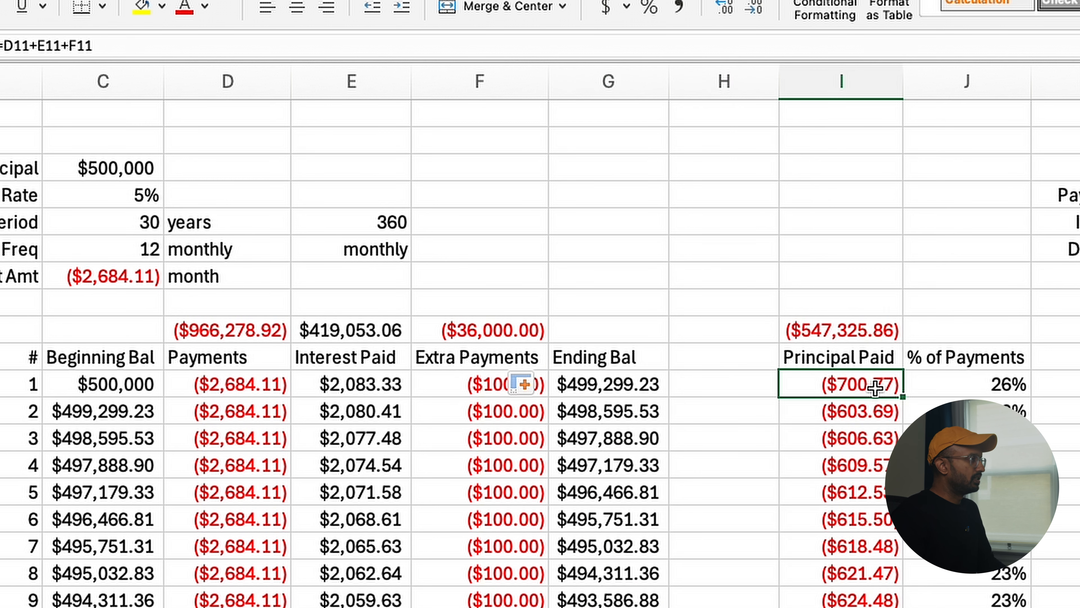
pyautogui.doubleClick(903, 398)
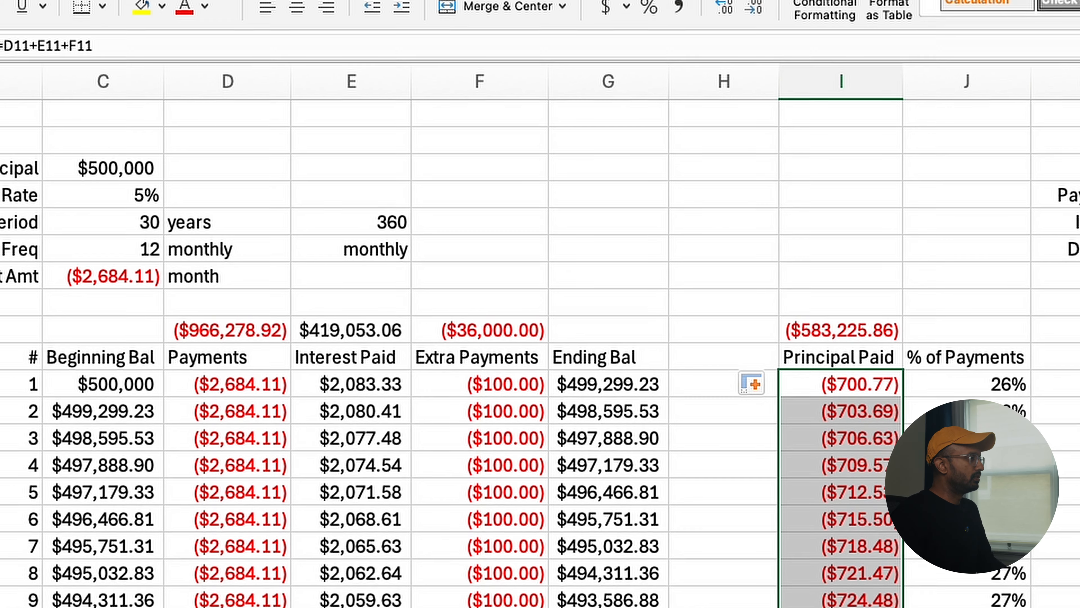
# - Examine the end of the schedule to find the period in which the Ending Bal turns negative
pyautogui.click(548, 420)
pyautogui.click(609, 384)
pyautogui.hotkey('ctrl', 'Down')
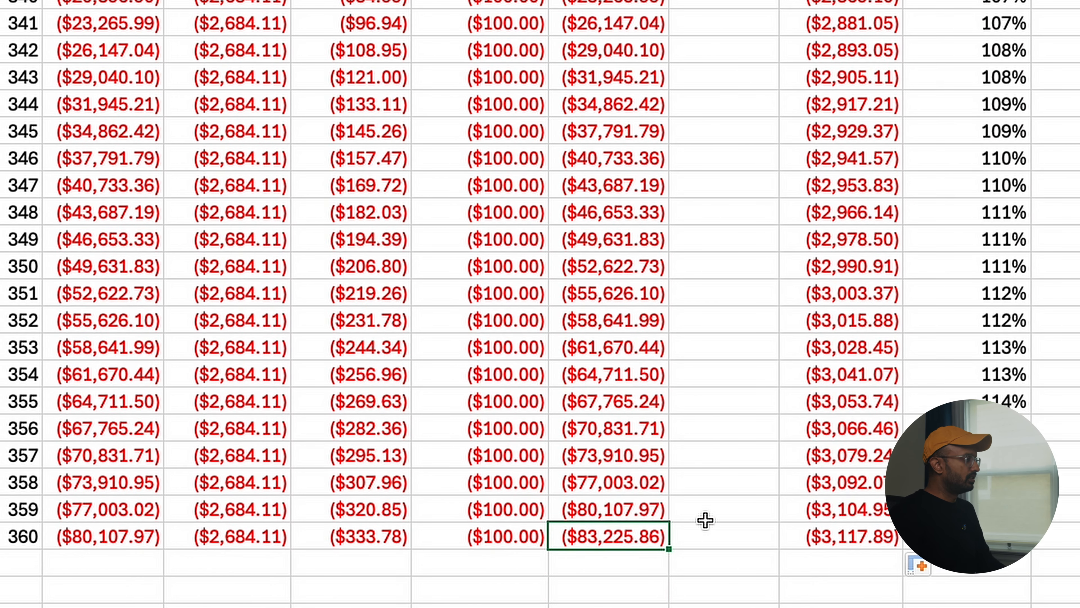
pyautogui.scroll(8, 705, 520)
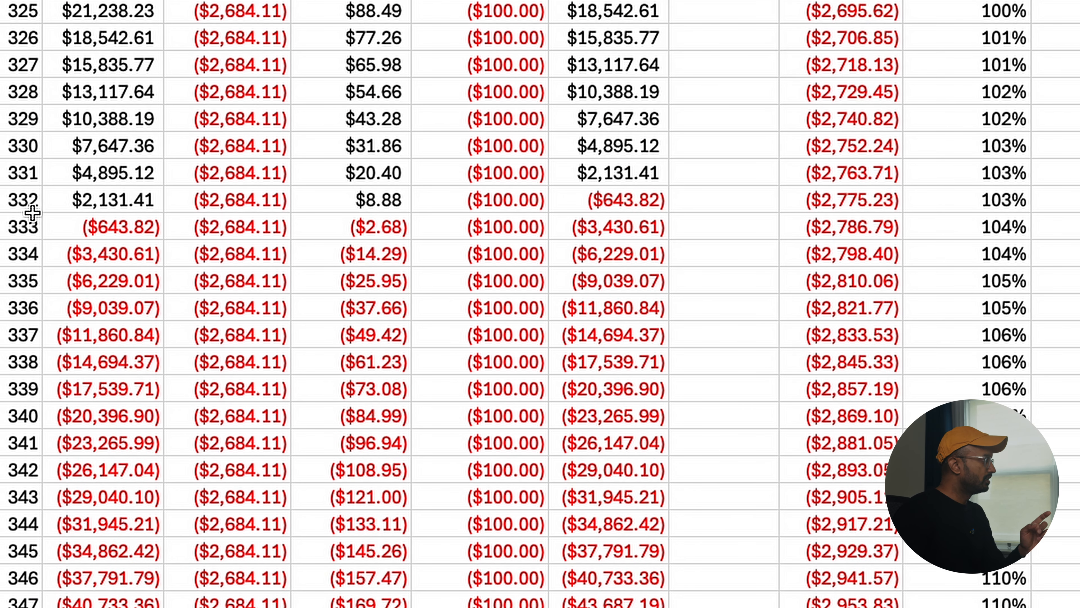
pyautogui.click(10, 171)
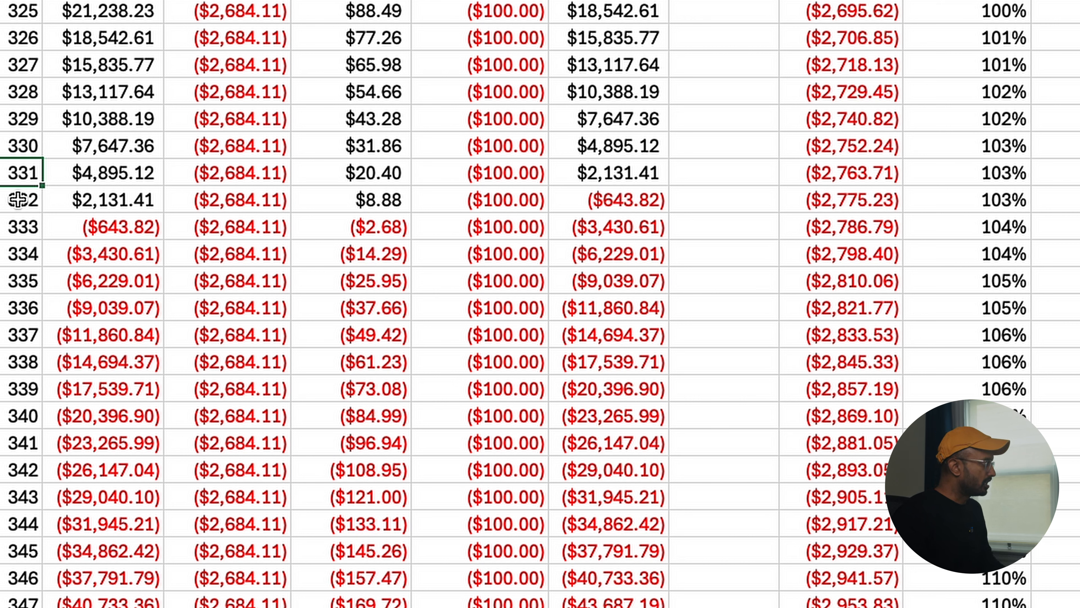
pyautogui.click(29, 200)
pyautogui.click(21, 172)
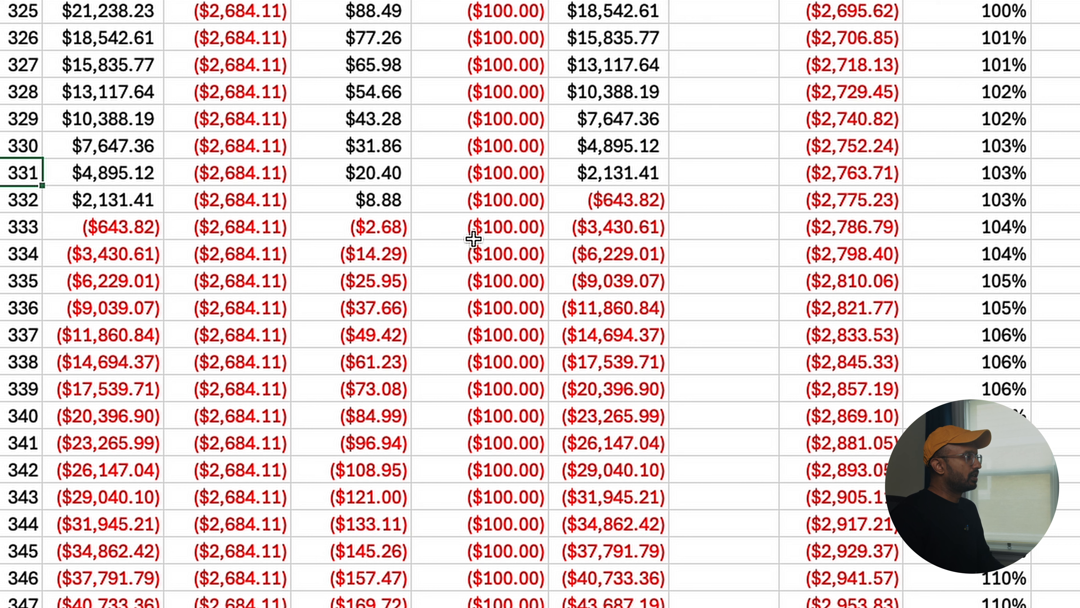
pyautogui.click(489, 201)
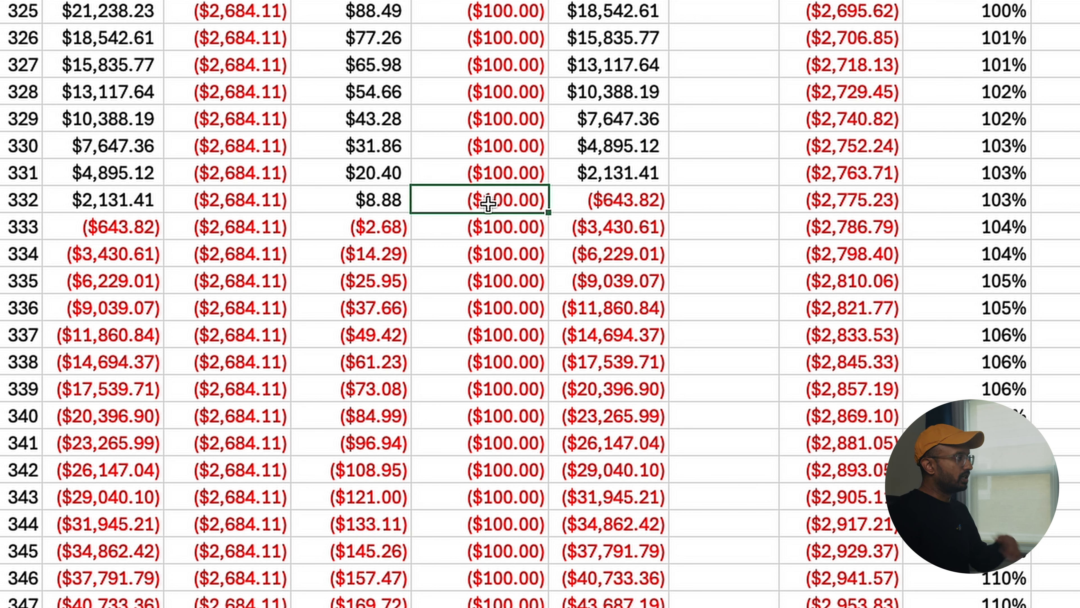
pyautogui.click(197, 191)
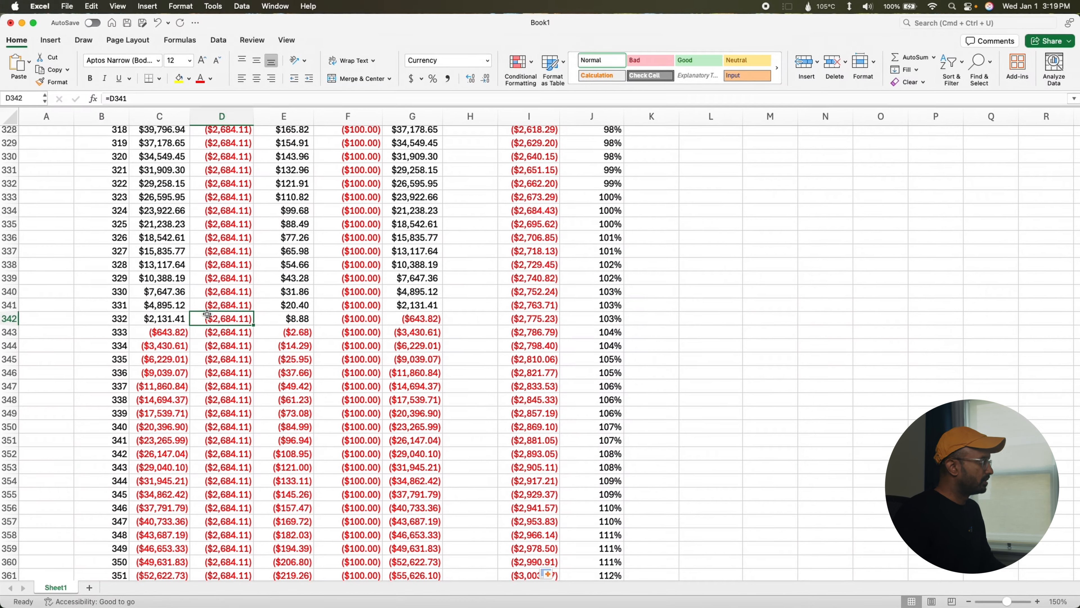
# - Shorten the Payments total in D9 to =SUM(D11:D342)
pyautogui.hotkey('ctrl', 'Up')
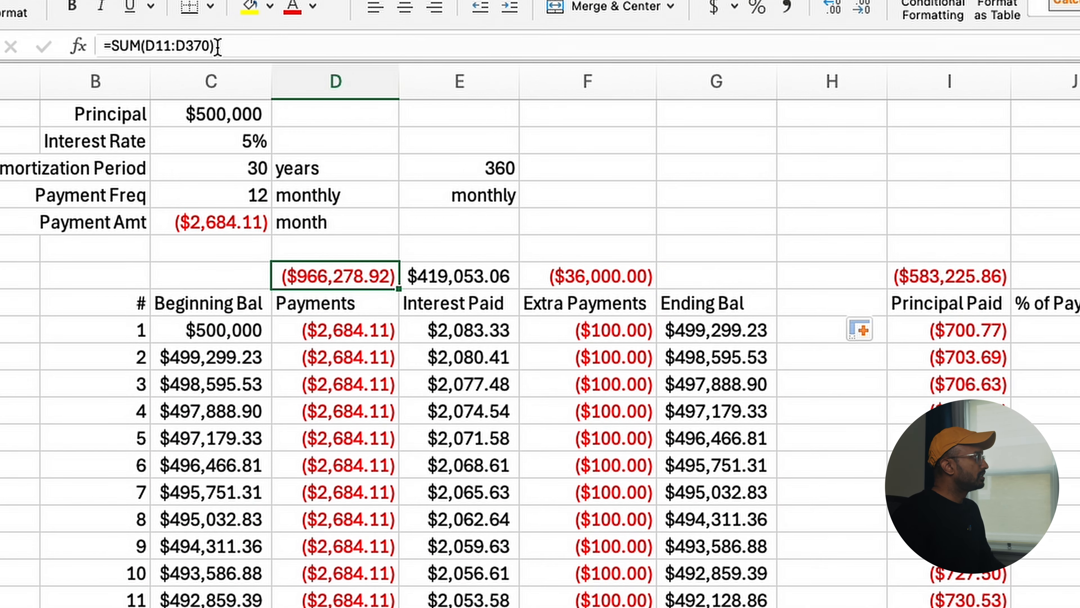
pyautogui.click(210, 46)
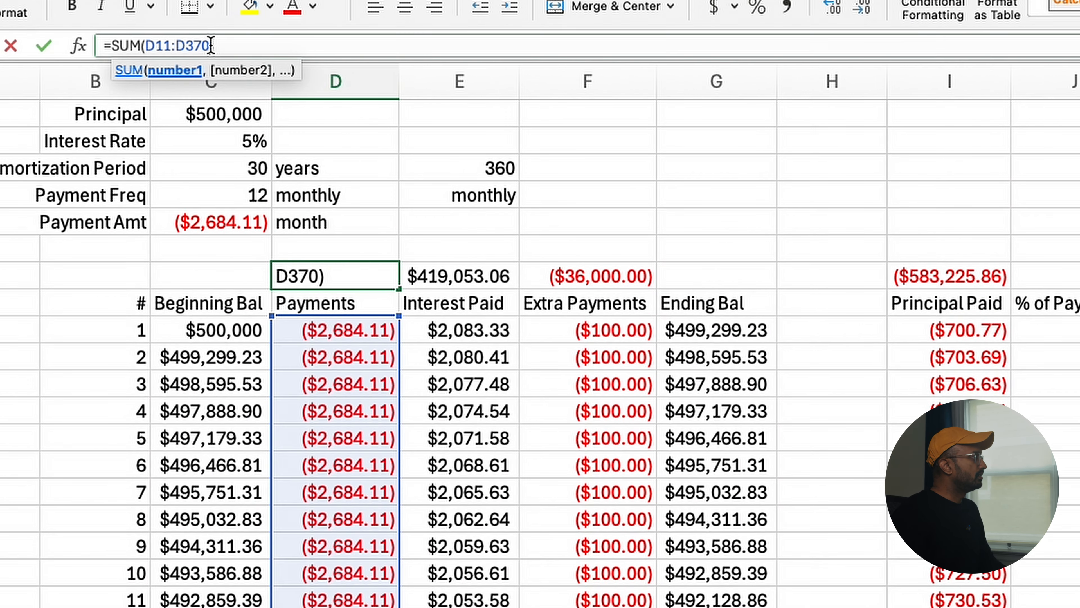
pyautogui.press('BackSpace')
pyautogui.press('BackSpace')
pyautogui.write('42')
pyautogui.press('Return')
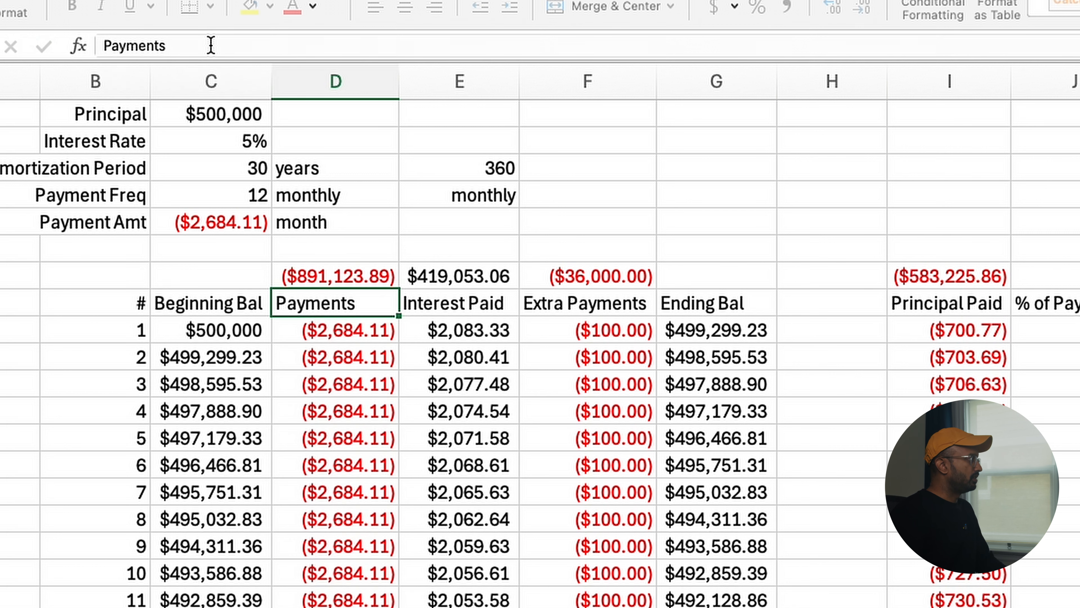
# - Copy the D9 total formula to the Interest Paid, Extra Payments and Principal Paid totals in E9, F9 and I9
pyautogui.press('Up')
pyautogui.hotkey('ctrl', 'c')
pyautogui.press('Right')
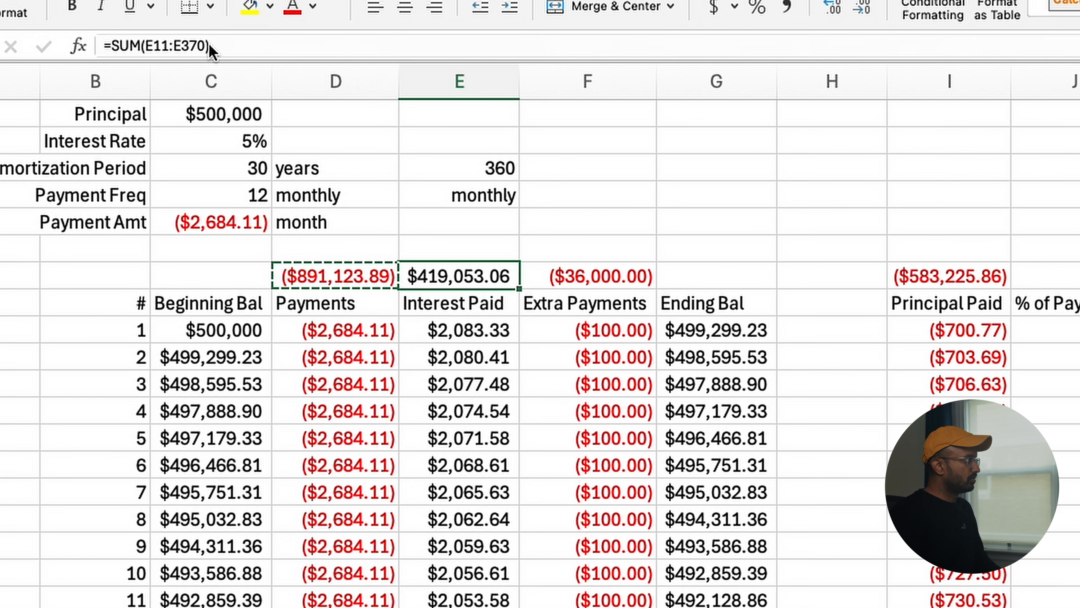
pyautogui.hotkey('ctrl', 'v')
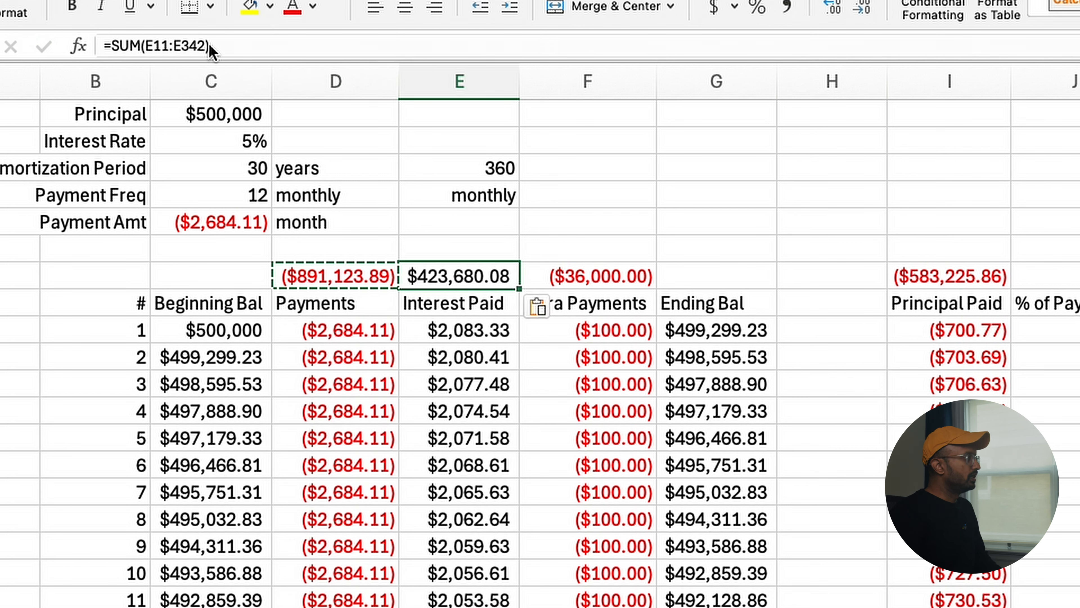
pyautogui.press('Right')
pyautogui.hotkey('ctrl', 'v')
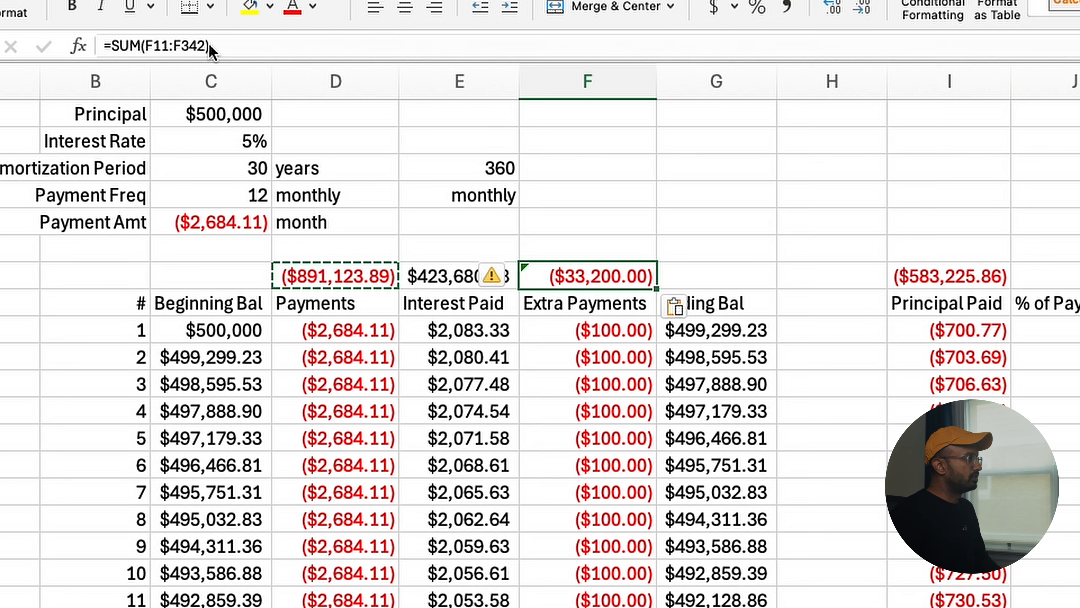
pyautogui.rightClick(537, 83)
pyautogui.click(947, 276)
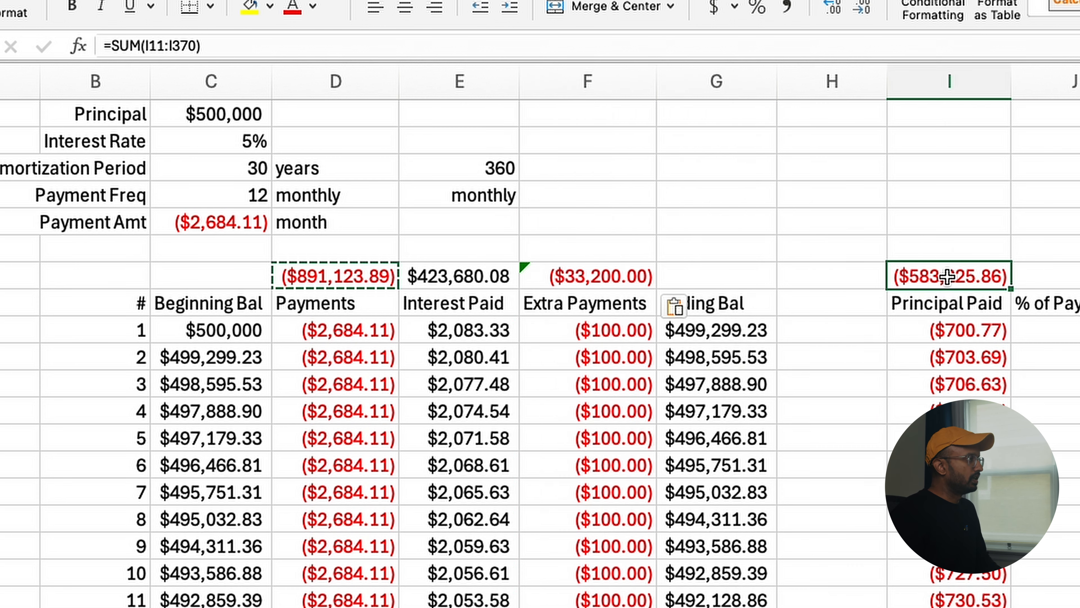
pyautogui.hotkey('ctrl', 'v')
pyautogui.click(897, 465)
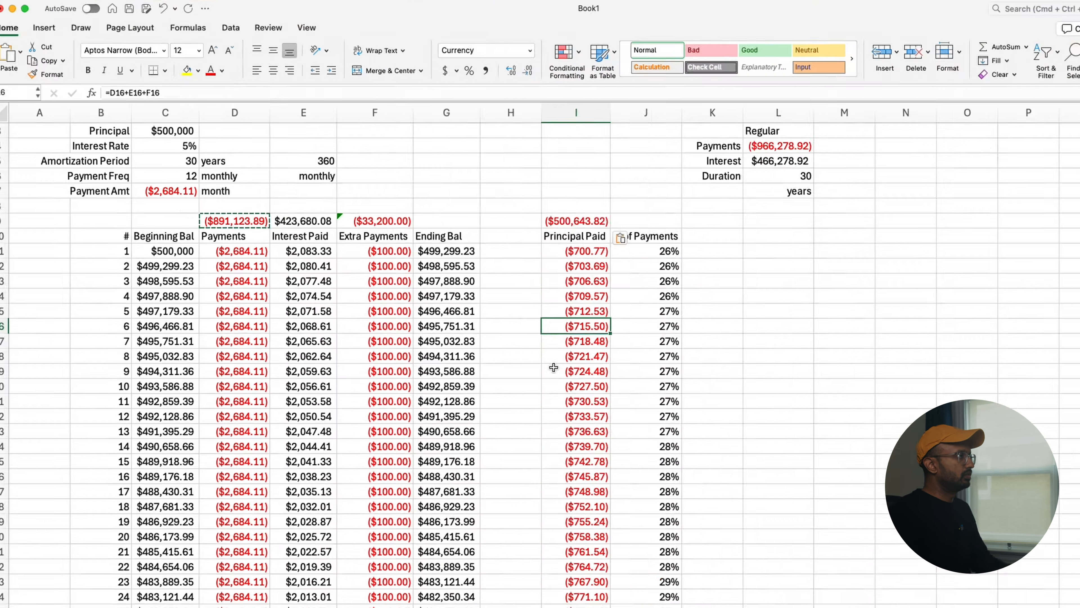
# - Move the strategy headings down one row and set Strategy 1's Payments in M4 to +D9+F9
pyautogui.moveTo(768, 133); pyautogui.dragTo(911, 145)
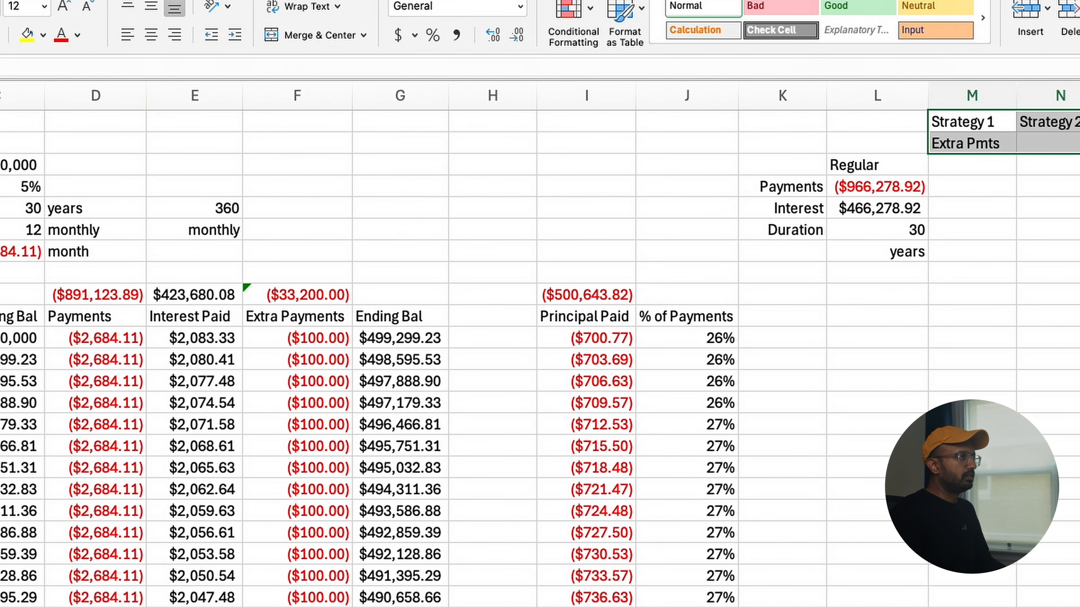
pyautogui.moveTo(1007, 117); pyautogui.dragTo(1008, 139)
pyautogui.click(985, 187)
pyautogui.write('+')
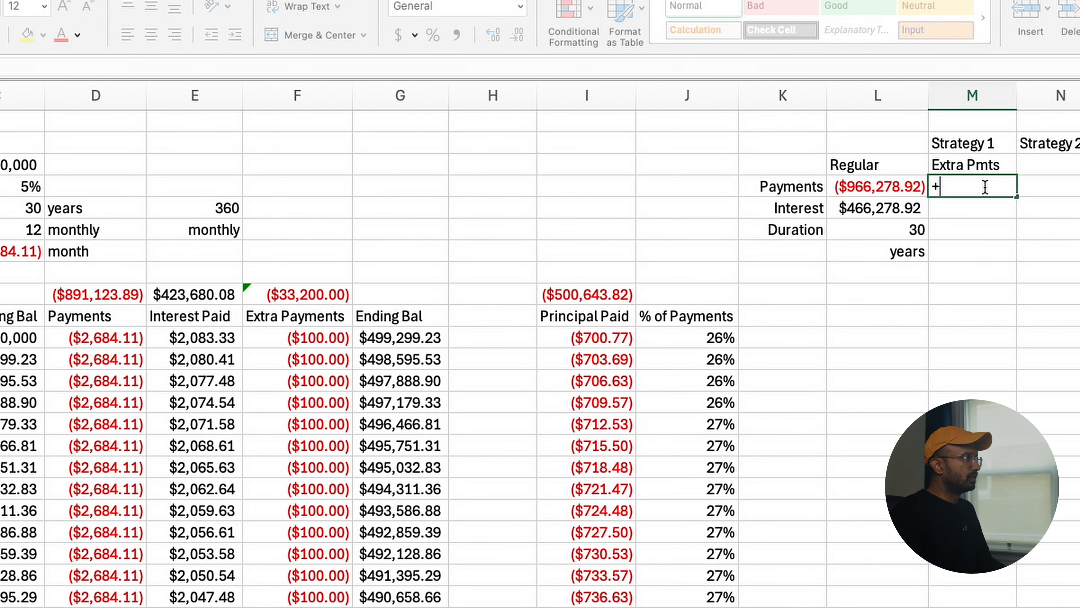
pyautogui.click(85, 297)
pyautogui.write('+')
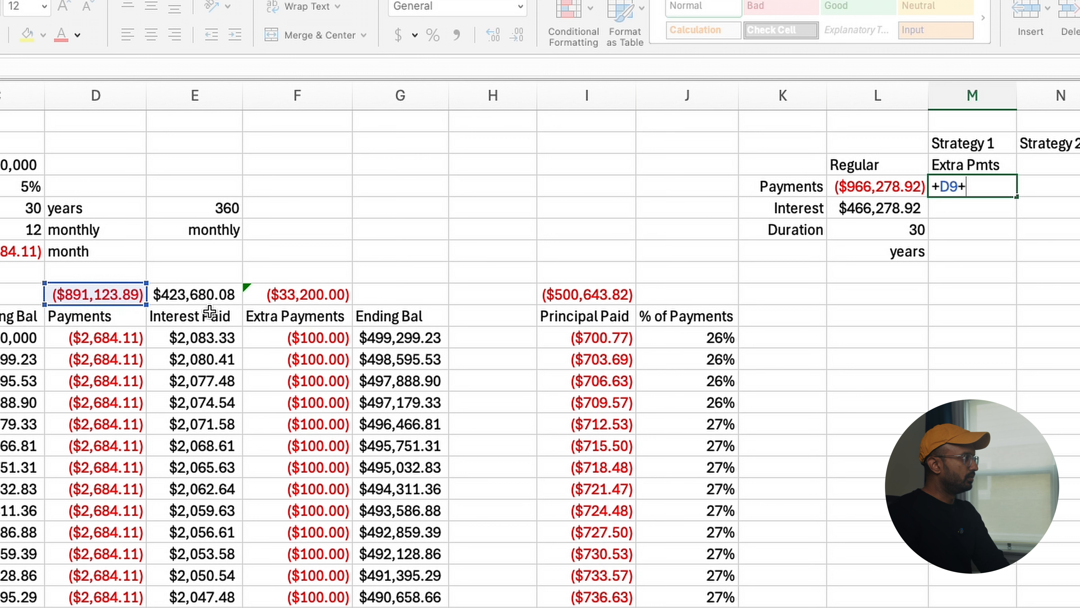
pyautogui.click(310, 297)
pyautogui.press('Return')
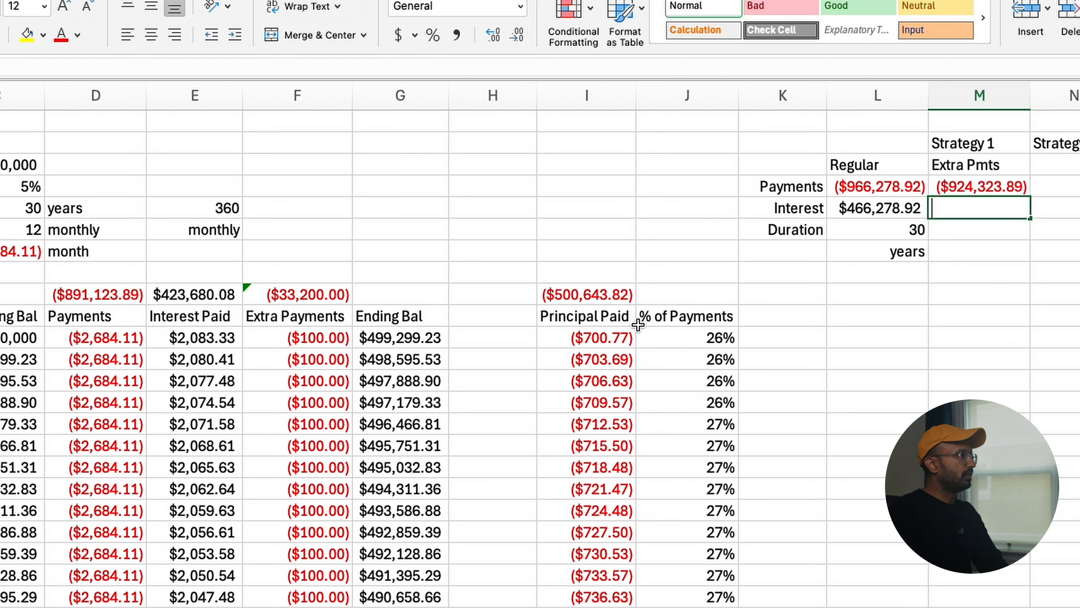
# - Link Strategy 1's Interest in M5 to E9 and set its Duration in M6 to +332/12
pyautogui.write('+')
pyautogui.click(188, 294)
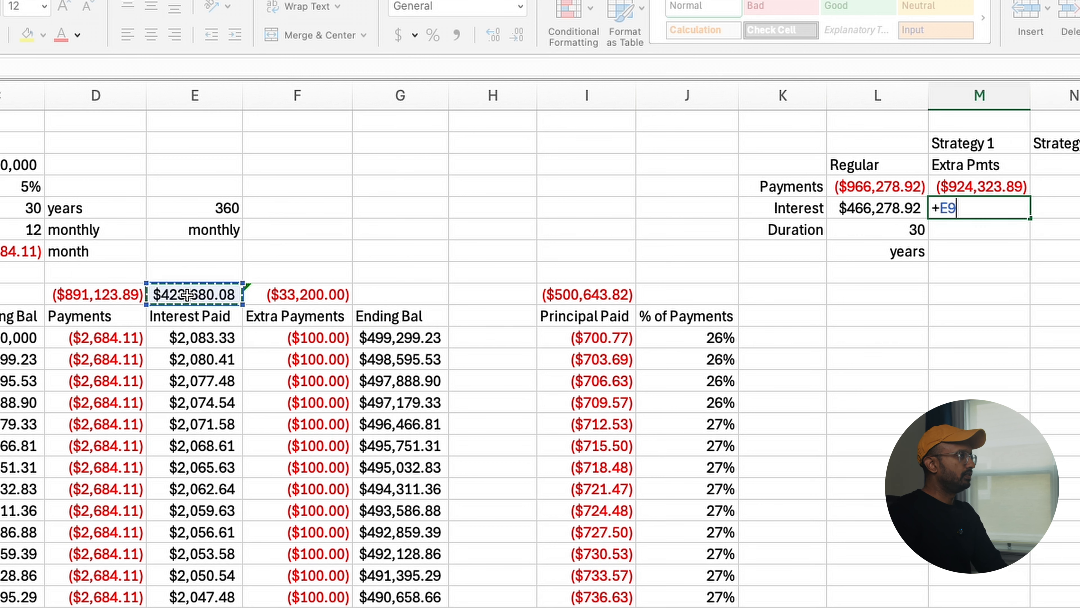
pyautogui.press('Return')
pyautogui.write('+332/12')
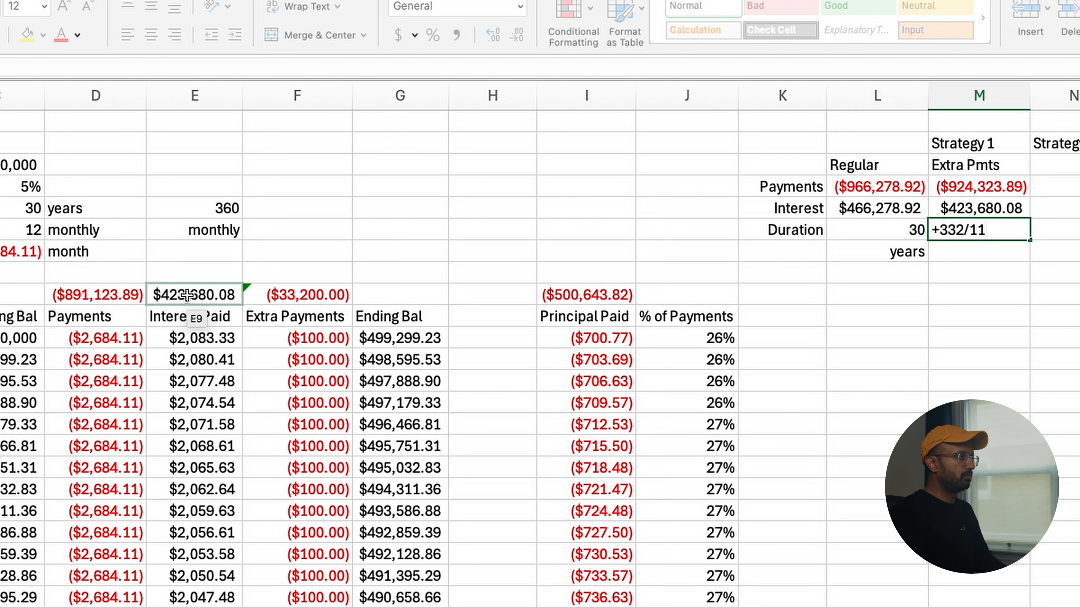
pyautogui.press('Return')
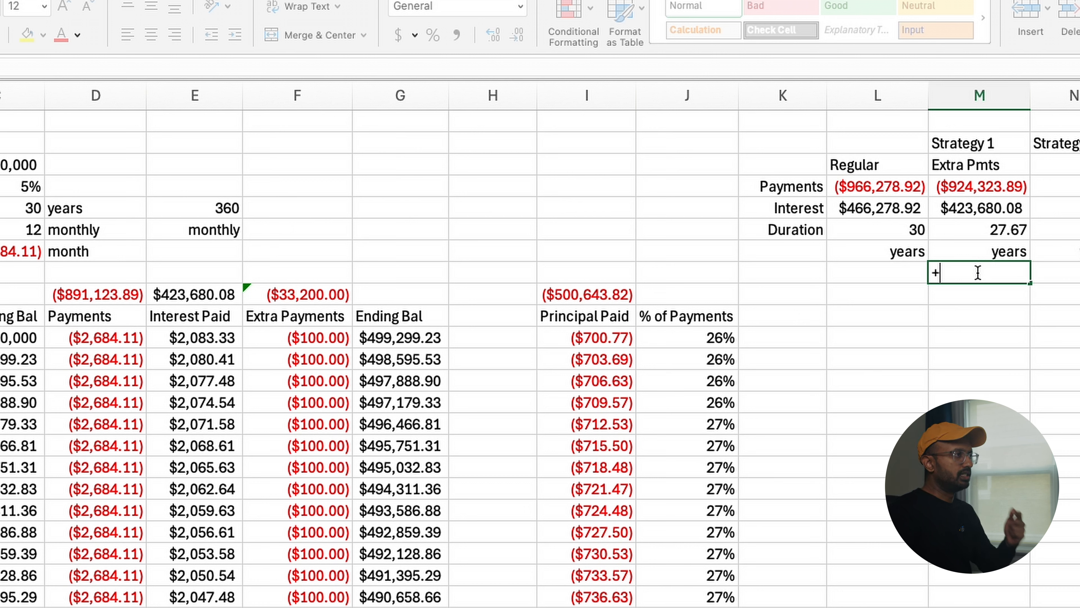
# - Compare Strategy 1 with the regular loan, setting the payments difference in M8 to +M4-L4 and the interest difference in M9 to +L5-M5
pyautogui.click(952, 185)
pyautogui.write('-')
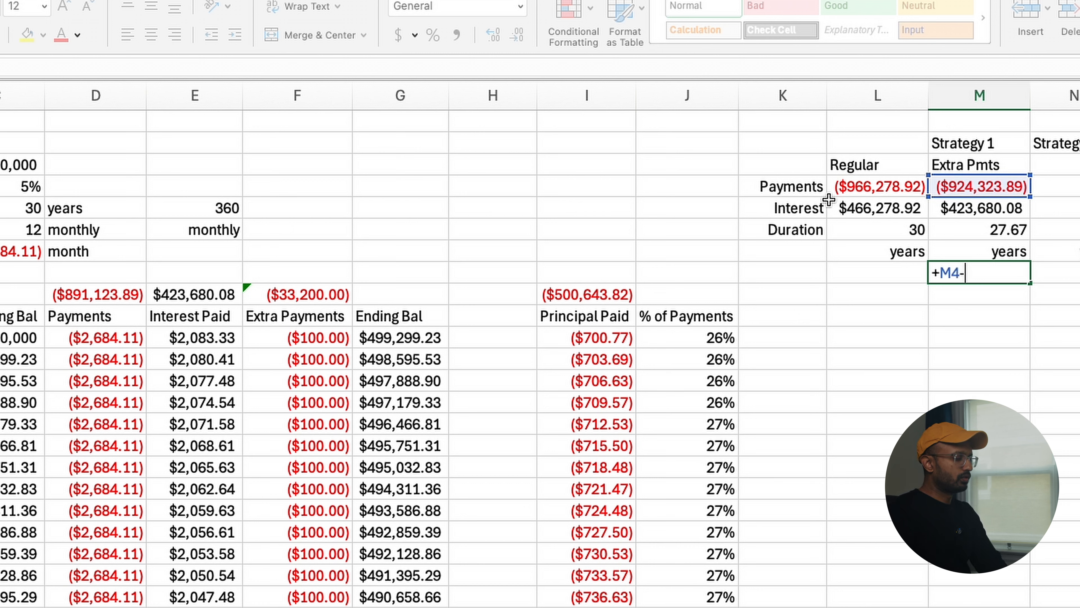
pyautogui.click(883, 191)
pyautogui.press('Return')
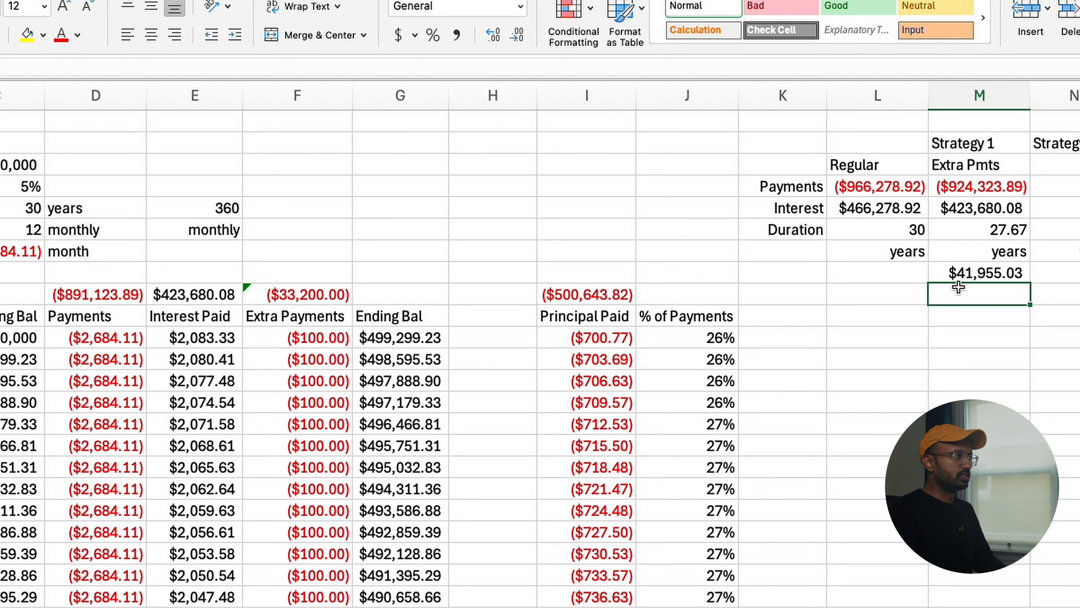
pyautogui.write('+')
pyautogui.click(881, 206)
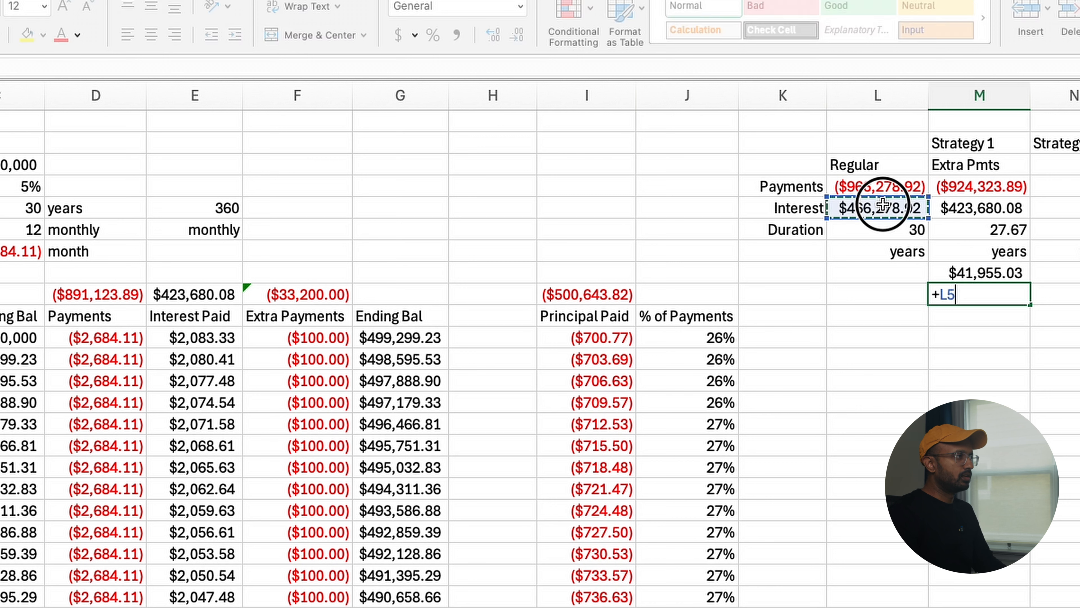
pyautogui.write('-')
pyautogui.click(978, 212)
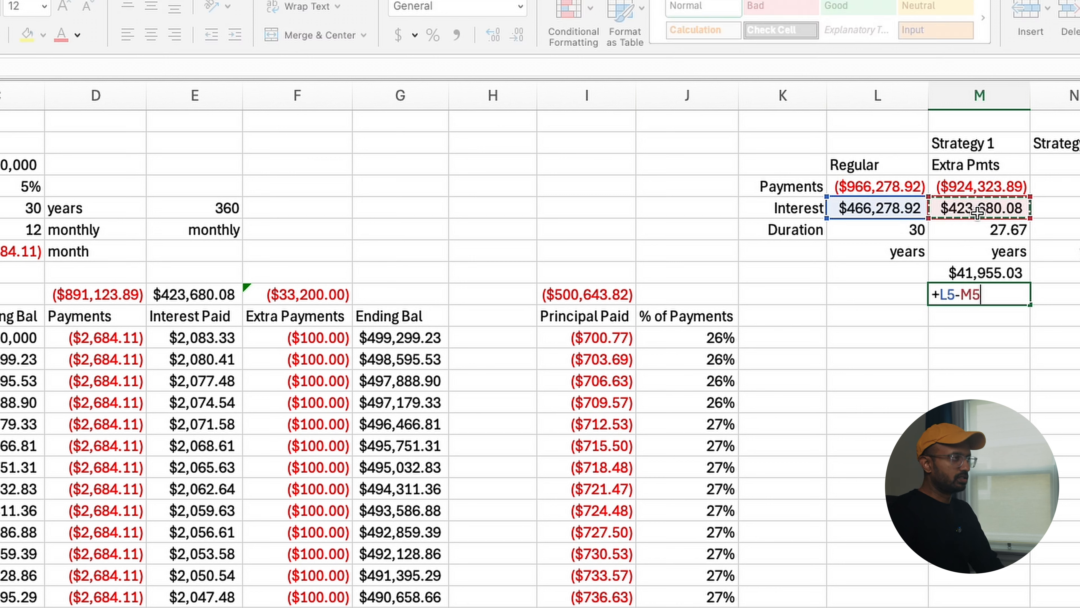
pyautogui.press('Return')
# - Calculate the years saved by Strategy 1 in M10 as +L6-M6
pyautogui.write('+')
pyautogui.click(894, 227)
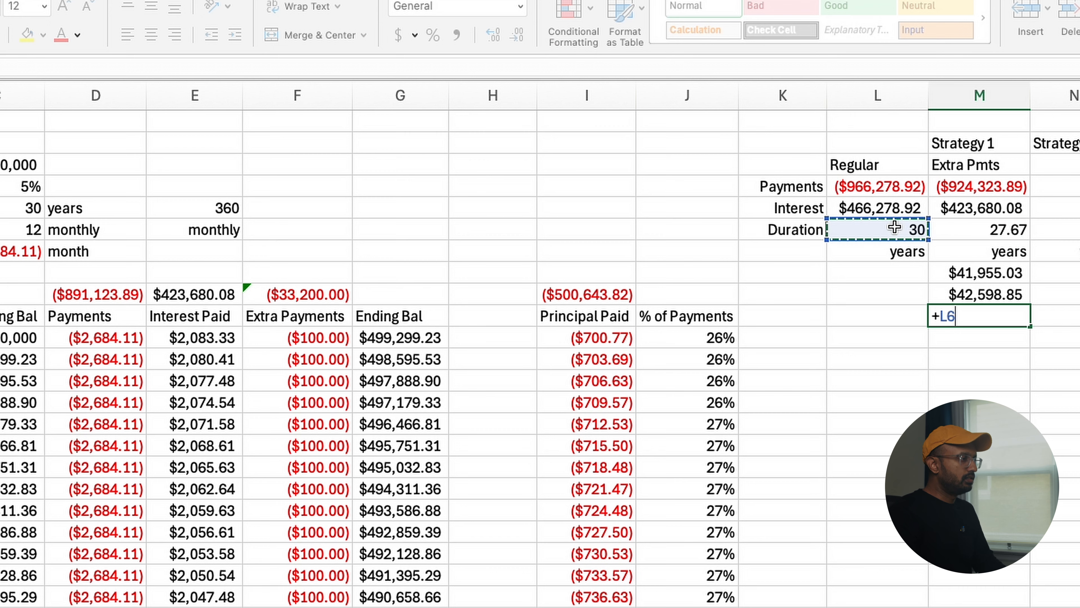
pyautogui.write('-')
pyautogui.click(978, 230)
pyautogui.press('Return')
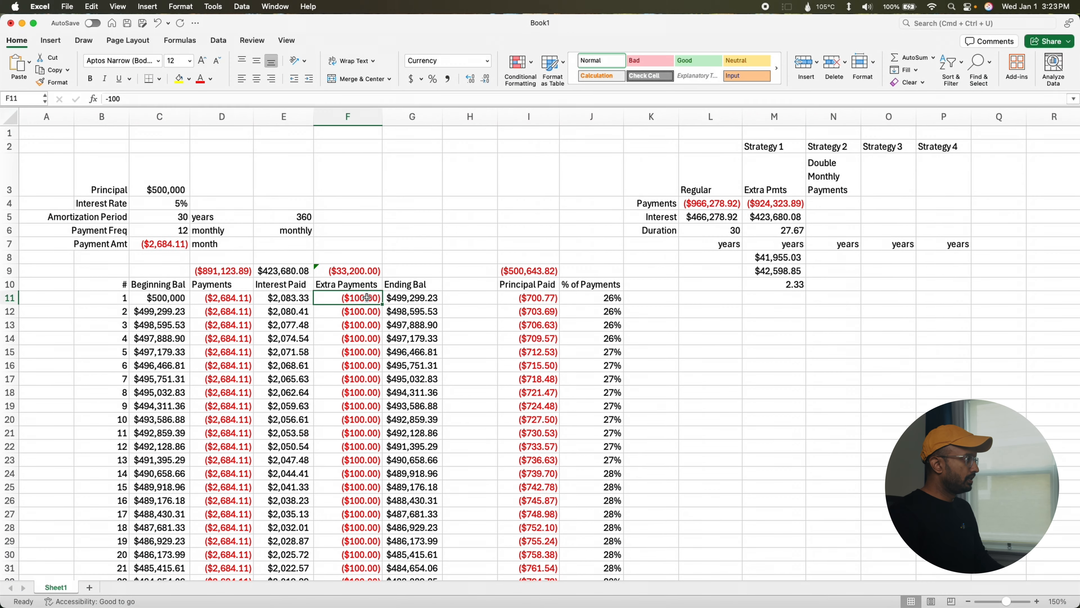
# - Clear the Extra Payments values from F11 down and set F11 to =D11
pyautogui.press('super+shift+Down')
pyautogui.press('Delete')
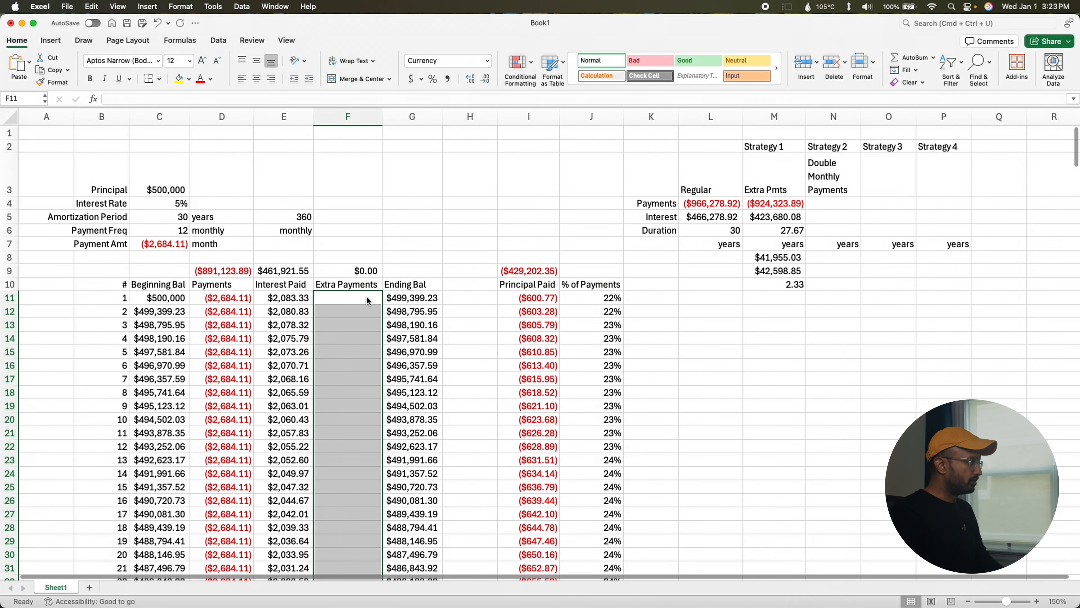
pyautogui.click(366, 296)
pyautogui.write('=')
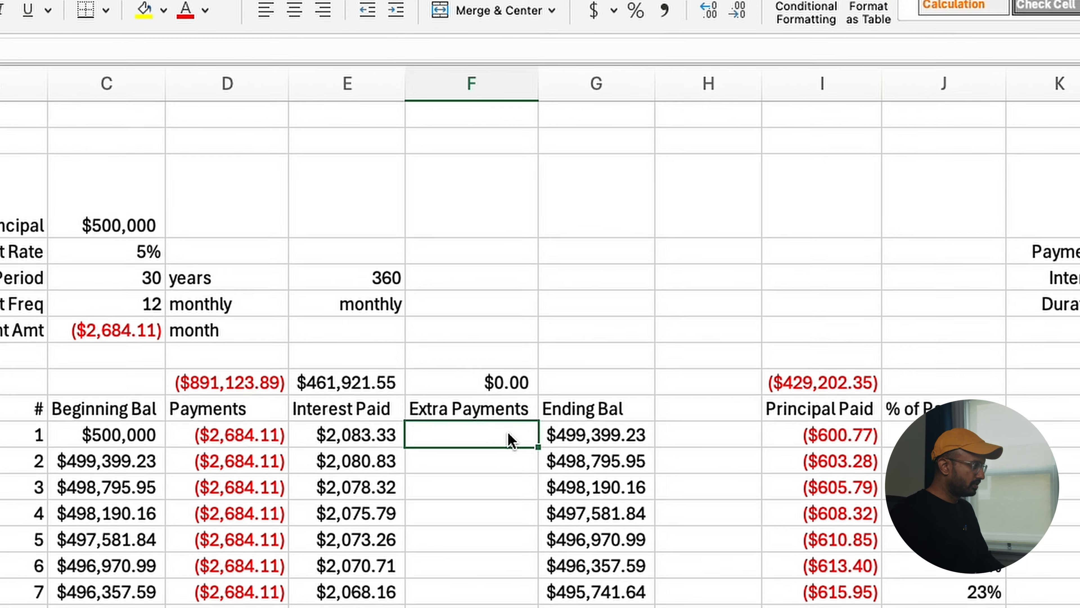
pyautogui.press('Left')
pyautogui.press('Left')
pyautogui.press('Return')
# - Fill the F11 formula down the Extra Payments column for all 360 payments
pyautogui.click(482, 386)
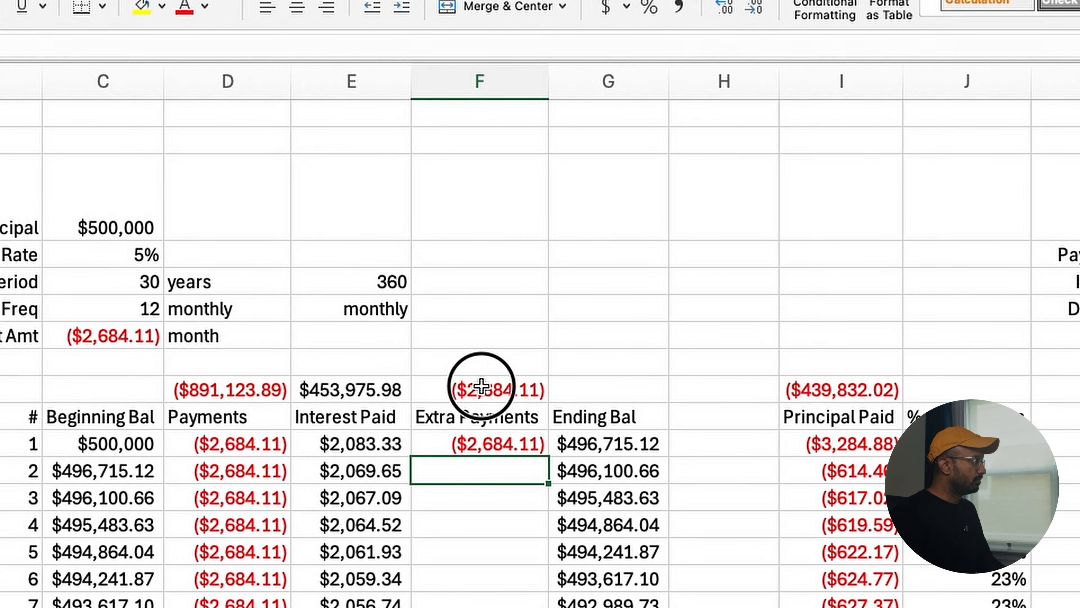
pyautogui.click(508, 444)
pyautogui.doubleClick(549, 458)
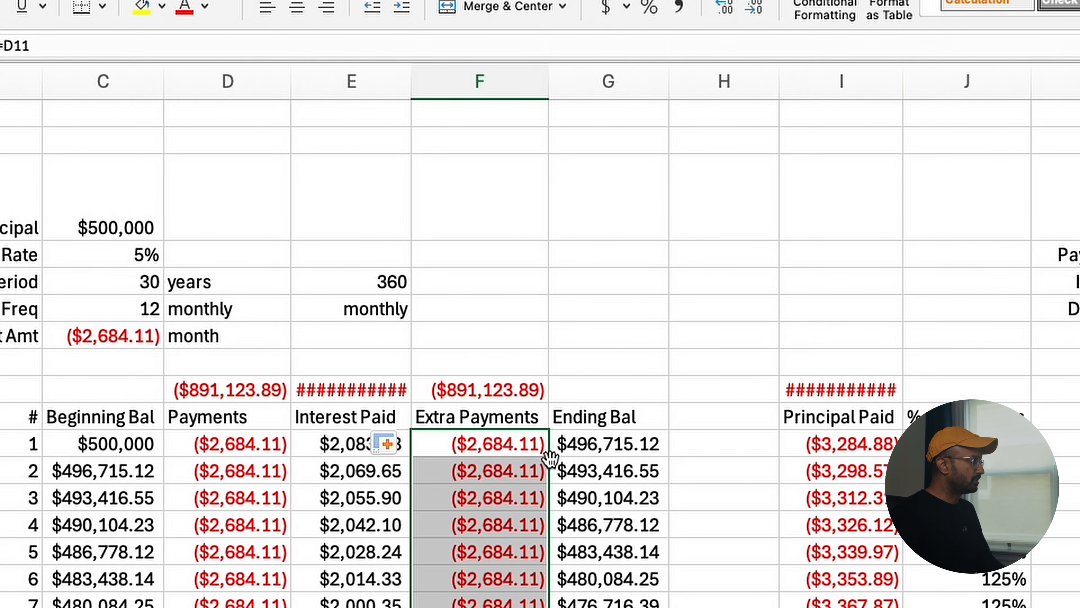
# - Widen the Ending Bal and Beginning Bal columns to fit, and select the payment number where Ending Bal first turns negative
pyautogui.click(523, 527)
pyautogui.press('super+Down')
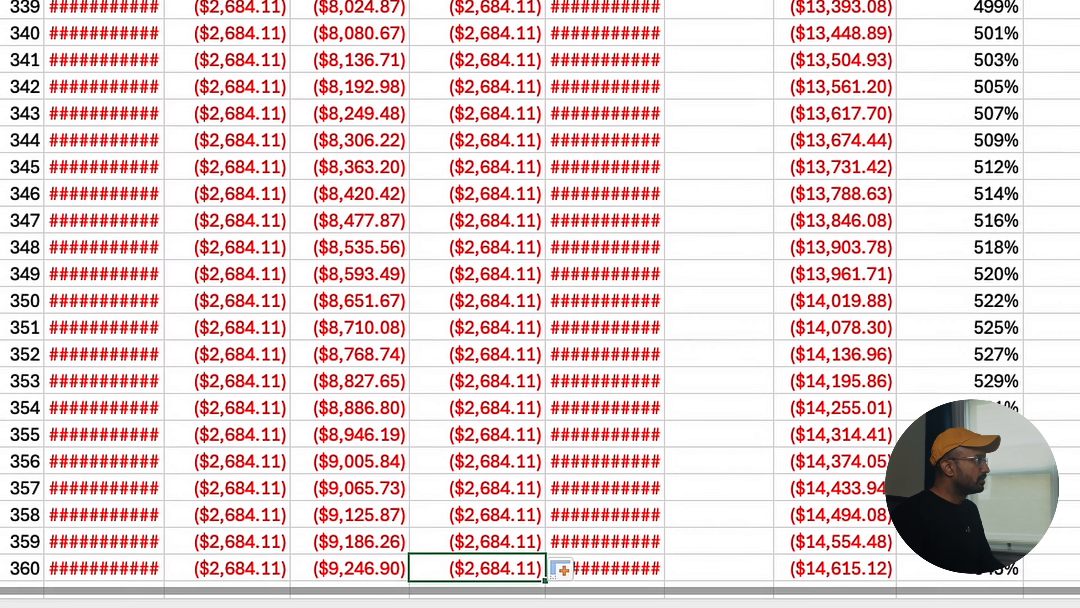
pyautogui.doubleClick(553, 100)
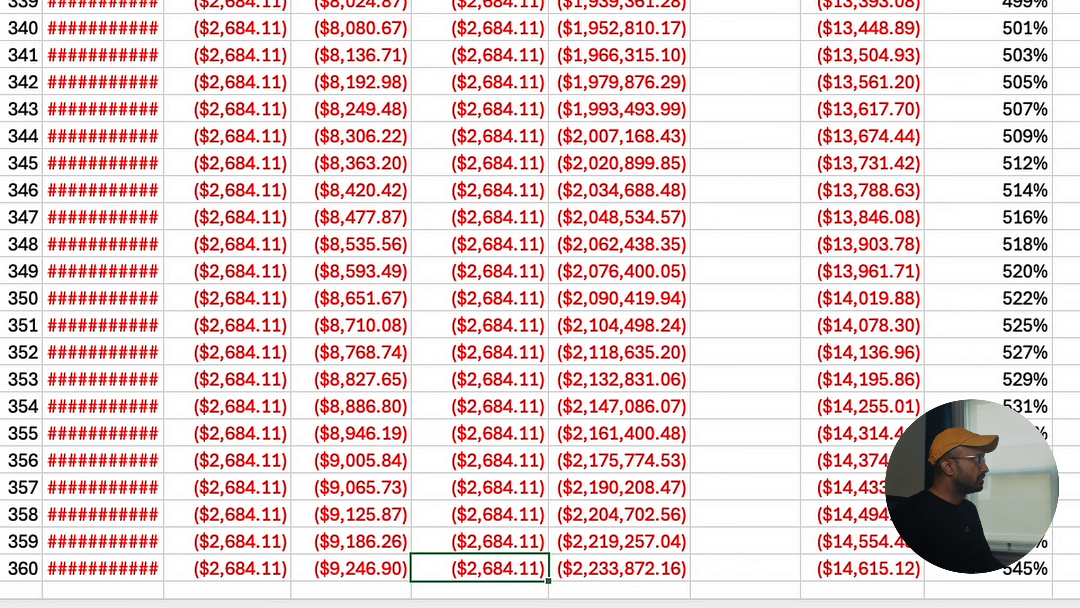
pyautogui.scroll(10, 656, 378)
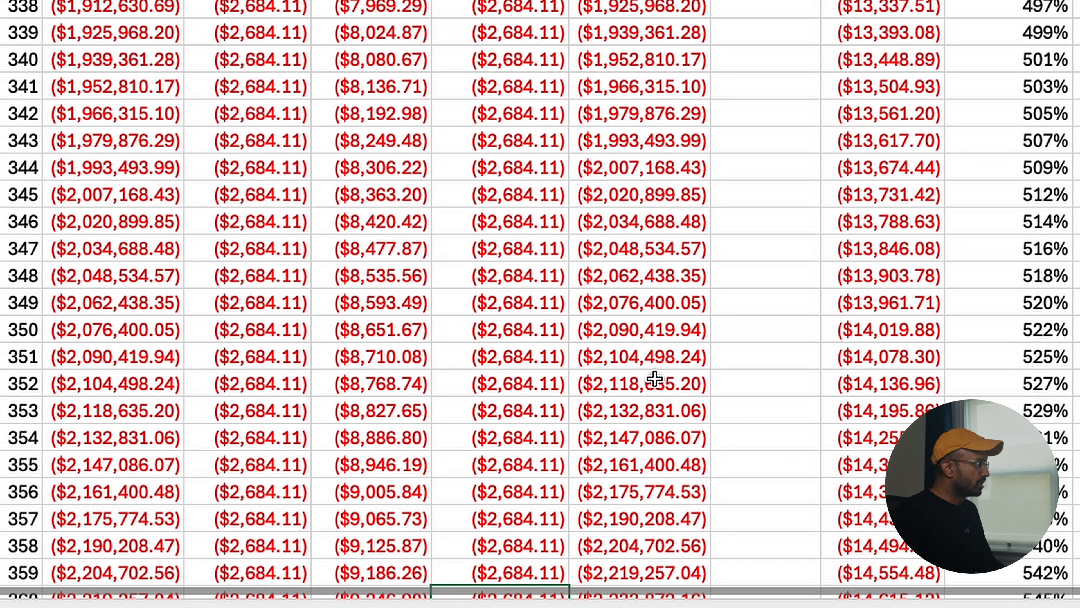
pyautogui.scroll(20, 656, 379)
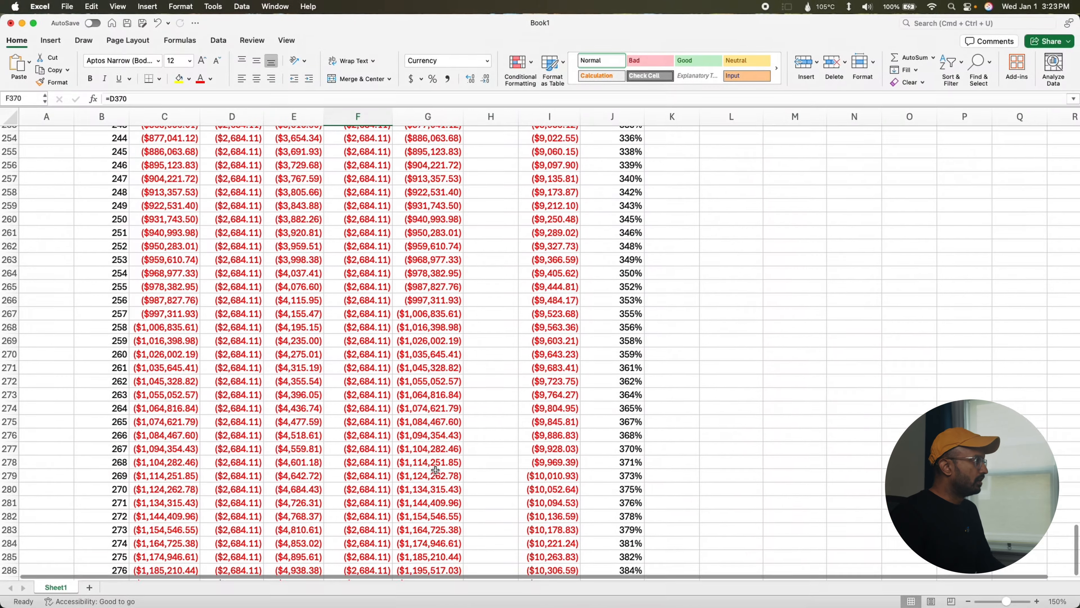
pyautogui.scroll(20, 544, 537)
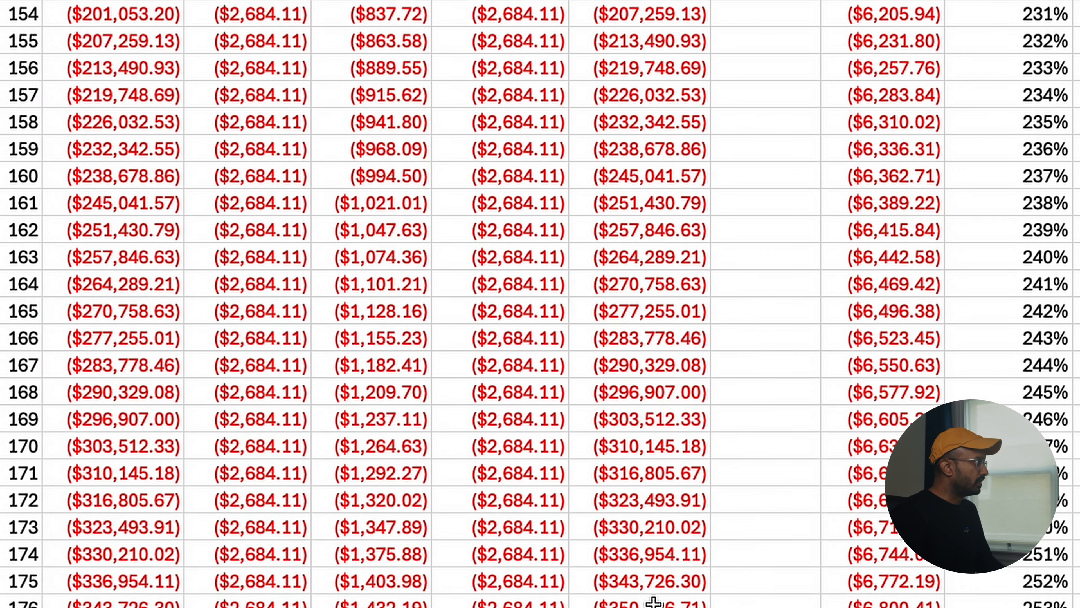
pyautogui.scroll(5, 654, 601)
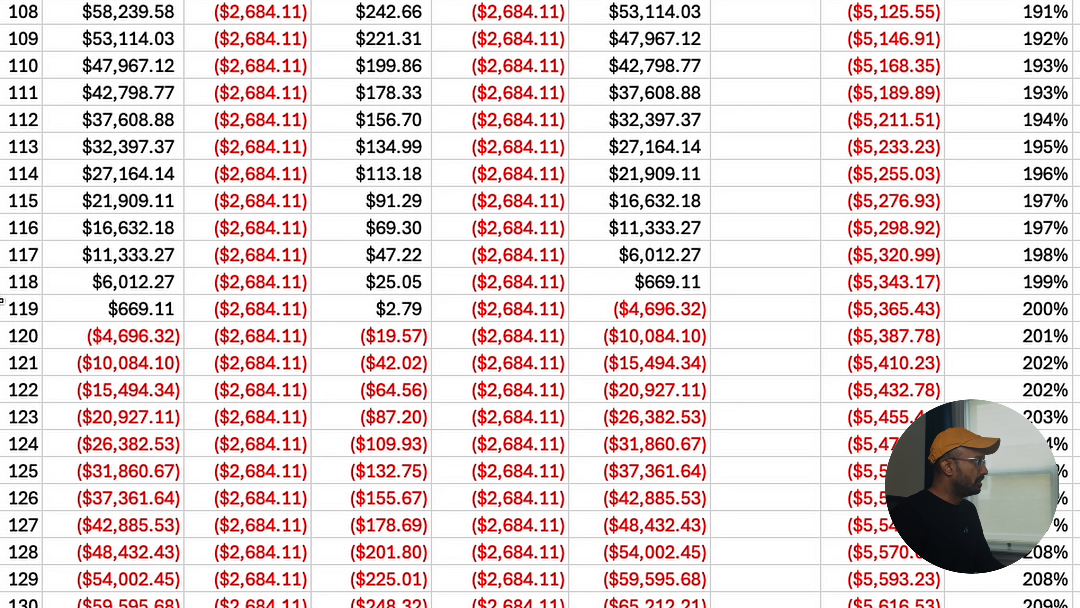
pyautogui.click(11, 281)
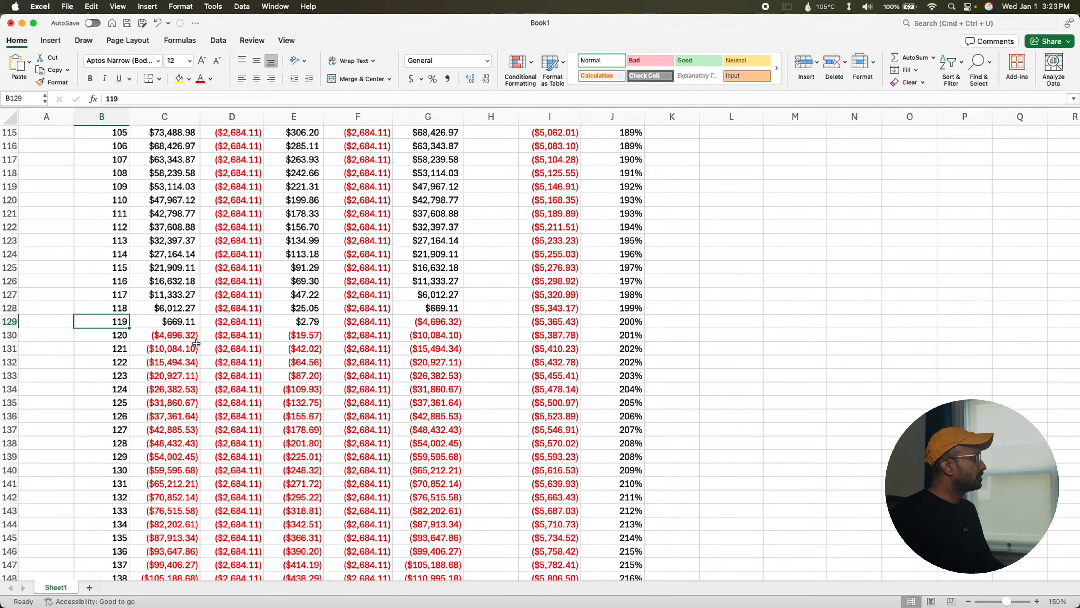
# - Shorten the Payments total in D9 to =SUM(D11:D129)
pyautogui.scroll(5, 176, 362)
pyautogui.scroll(20, 284, 534)
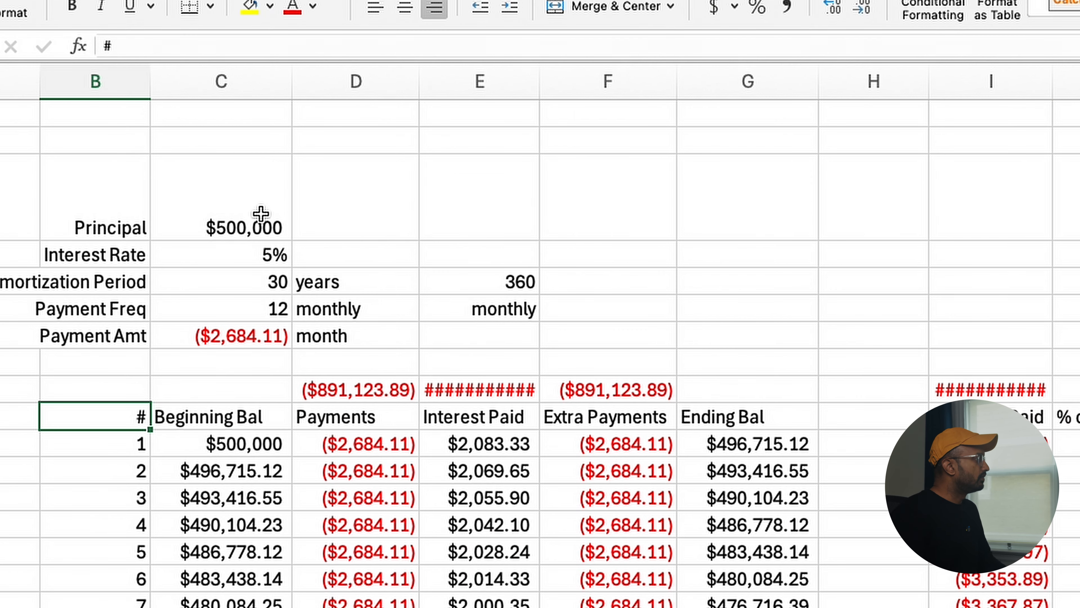
pyautogui.click(361, 392)
pyautogui.click(205, 44)
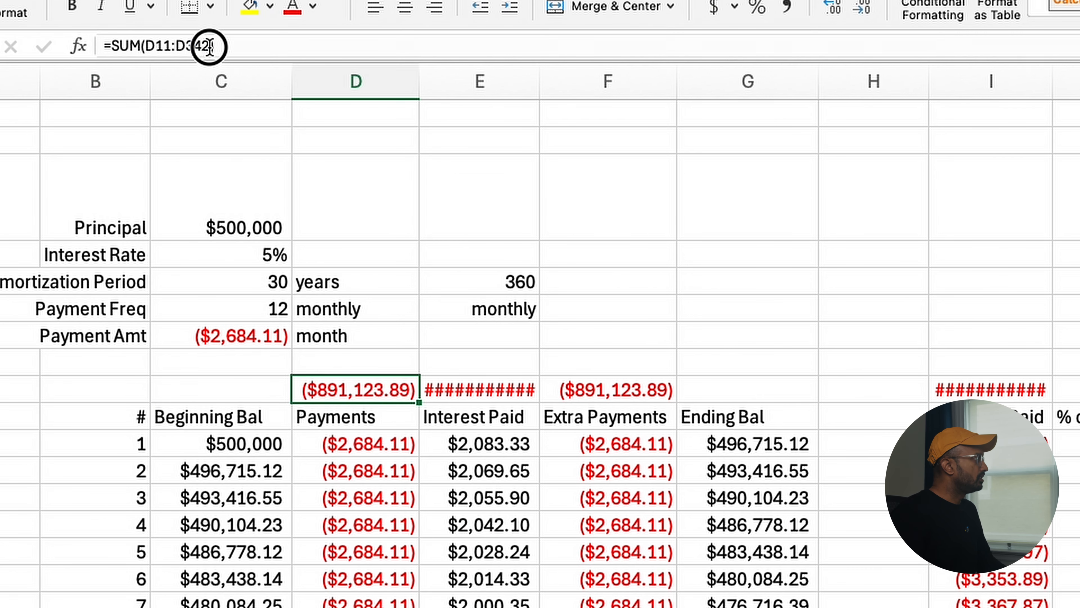
pyautogui.press('BackSpace')
pyautogui.press('BackSpace')
pyautogui.press('BackSpace')
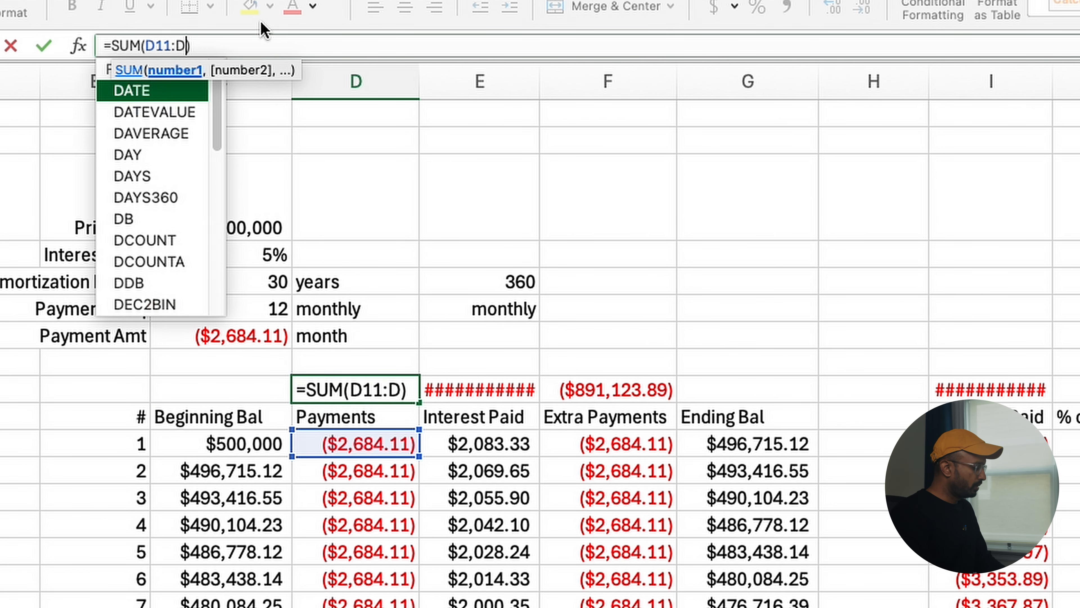
pyautogui.write('129')
pyautogui.press('Return')
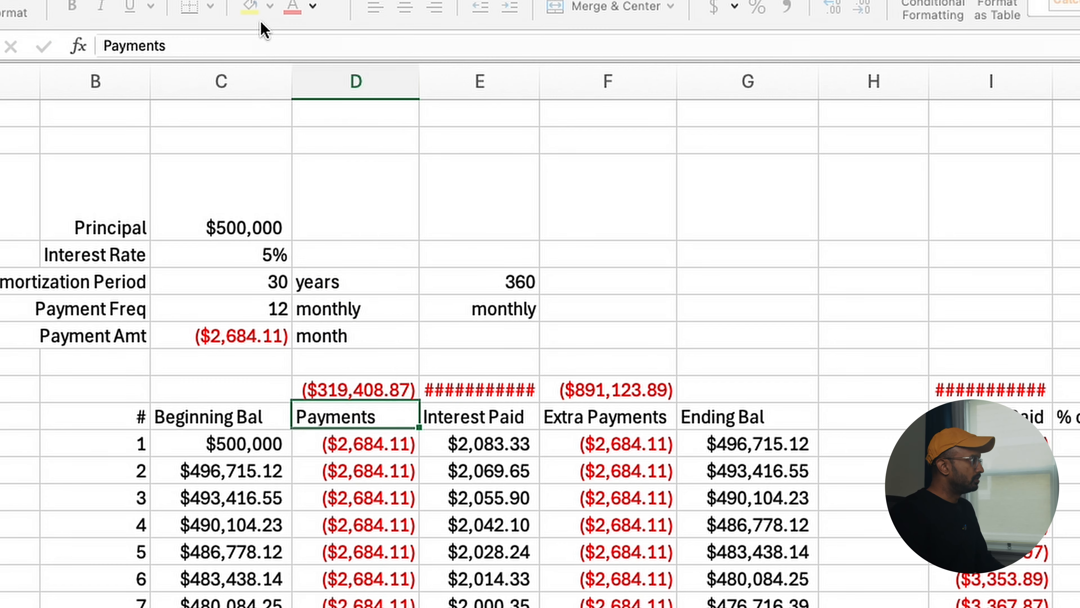
# - Copy the D9 sum over the Interest Paid, Extra Payments and Principal Paid totals in E9, F9 and I9
pyautogui.press('Up')
pyautogui.press('super+c')
pyautogui.press('Right')
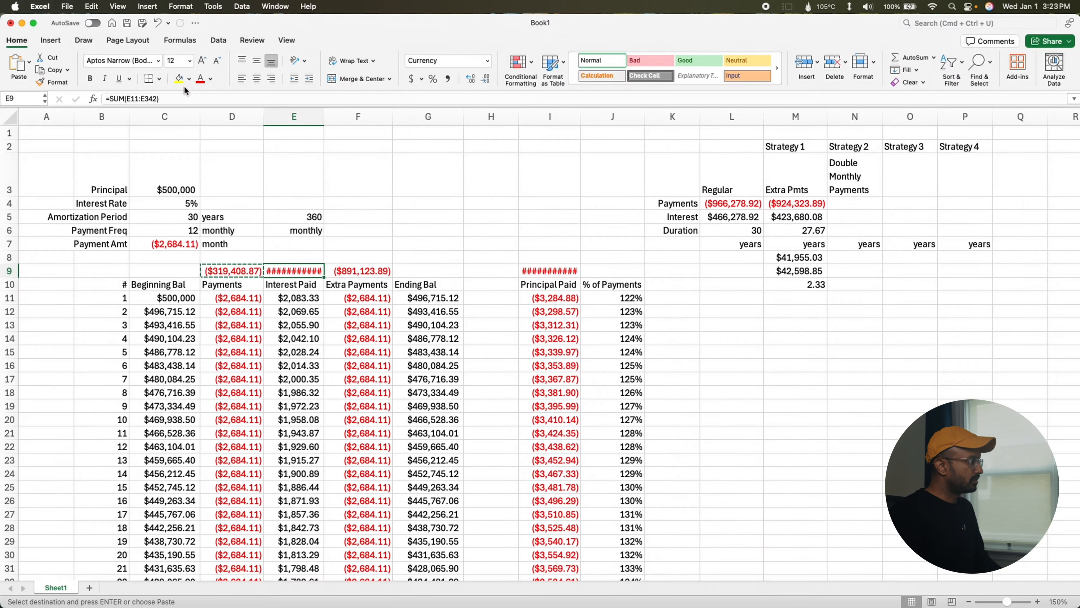
# - Set Strategy 2's Duration in N6 to +119/12 and format it to two decimal places
pyautogui.click(863, 234)
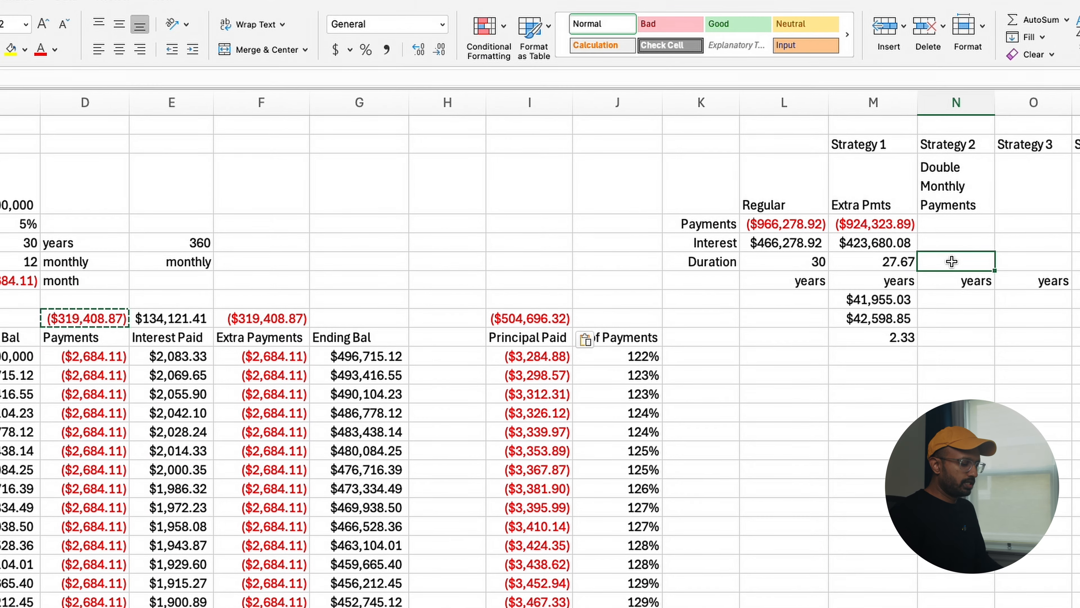
pyautogui.write('+119/12')
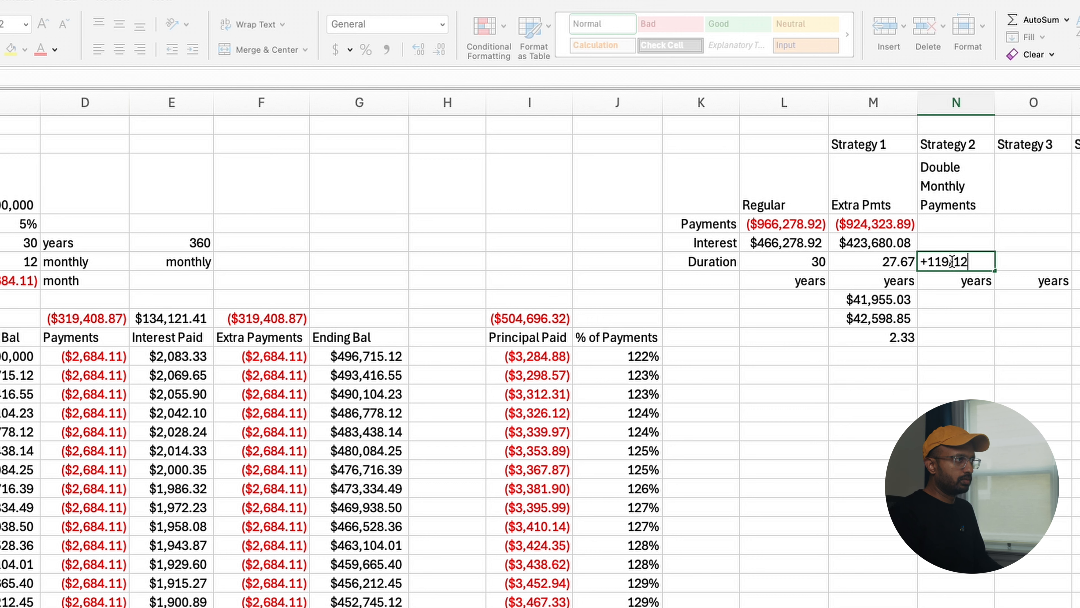
pyautogui.press('Return')
pyautogui.click(962, 257)
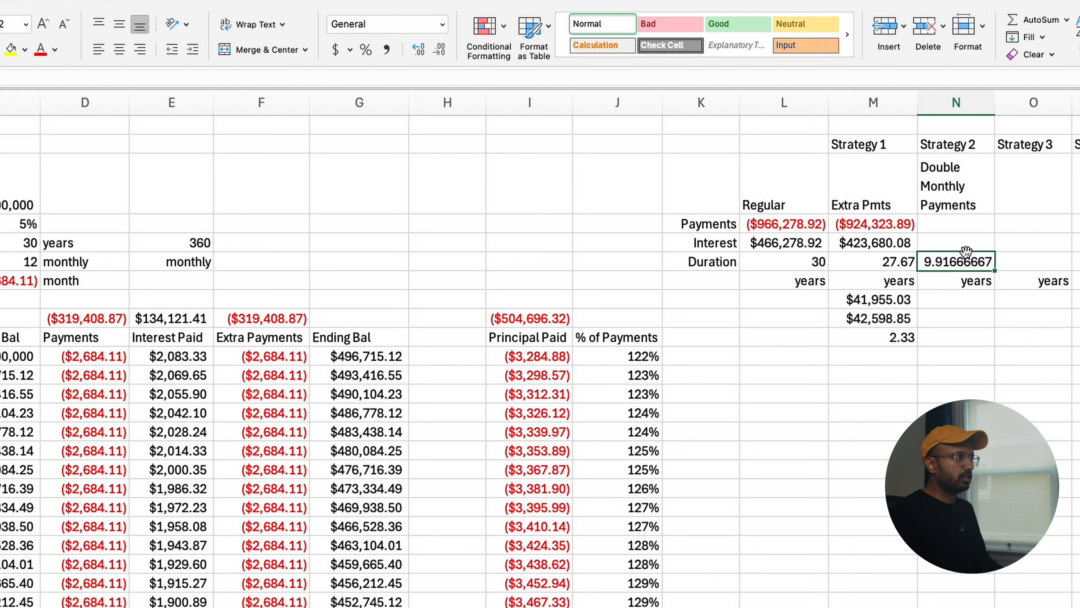
pyautogui.click(436, 50)
pyautogui.click(435, 50)
pyautogui.click(435, 50)
pyautogui.click(435, 50)
pyautogui.click(435, 49)
pyautogui.click(436, 50)
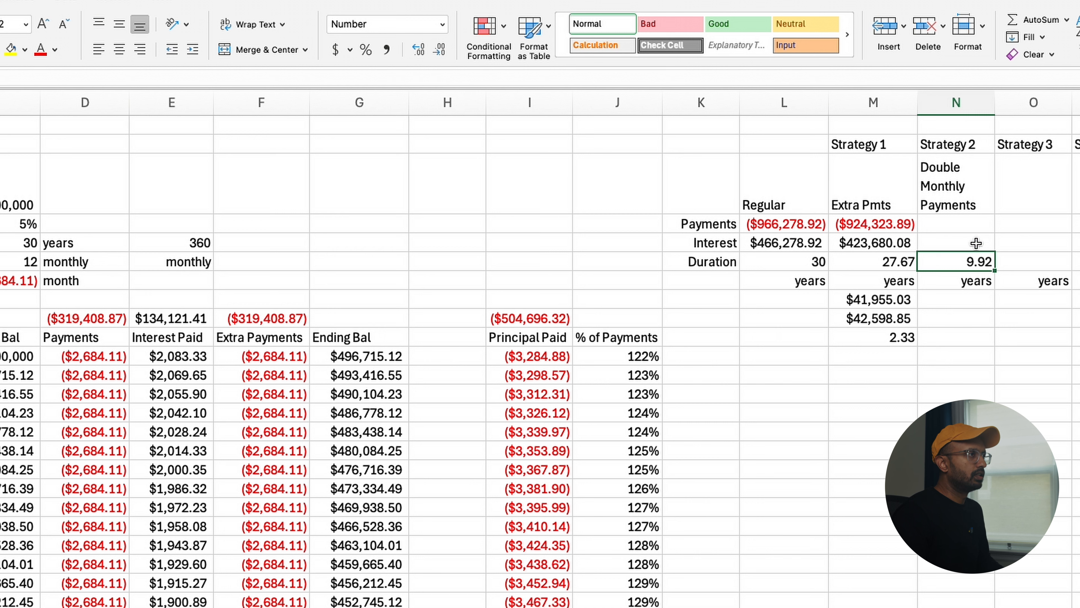
# - Set Strategy 2's Payments in N4 to +D9+F9 and link its Interest in N5 to +E9
pyautogui.click(962, 223)
pyautogui.write('+')
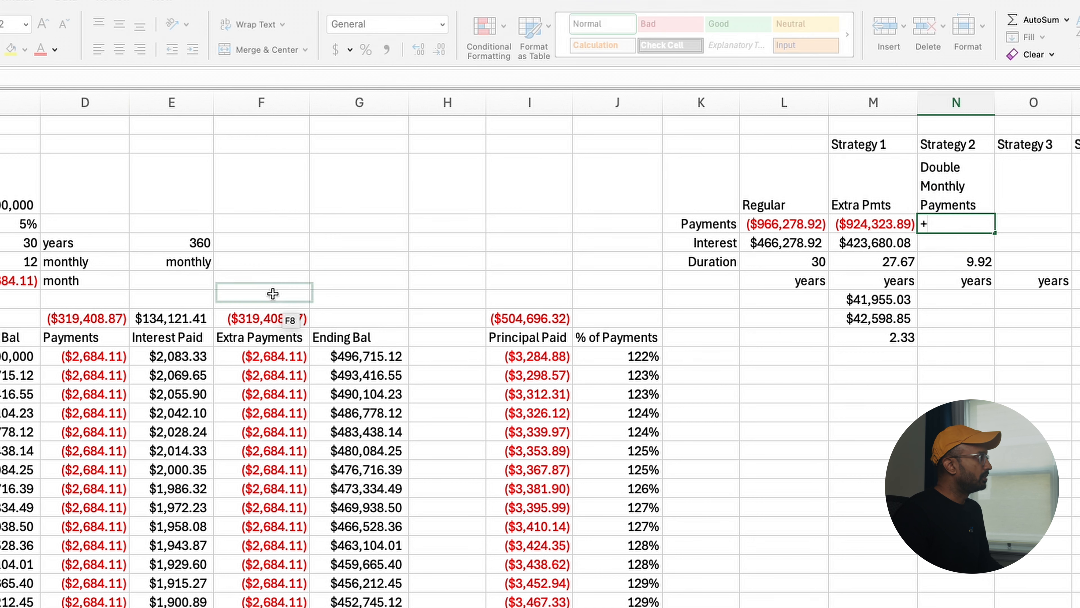
pyautogui.click(103, 319)
pyautogui.write('+')
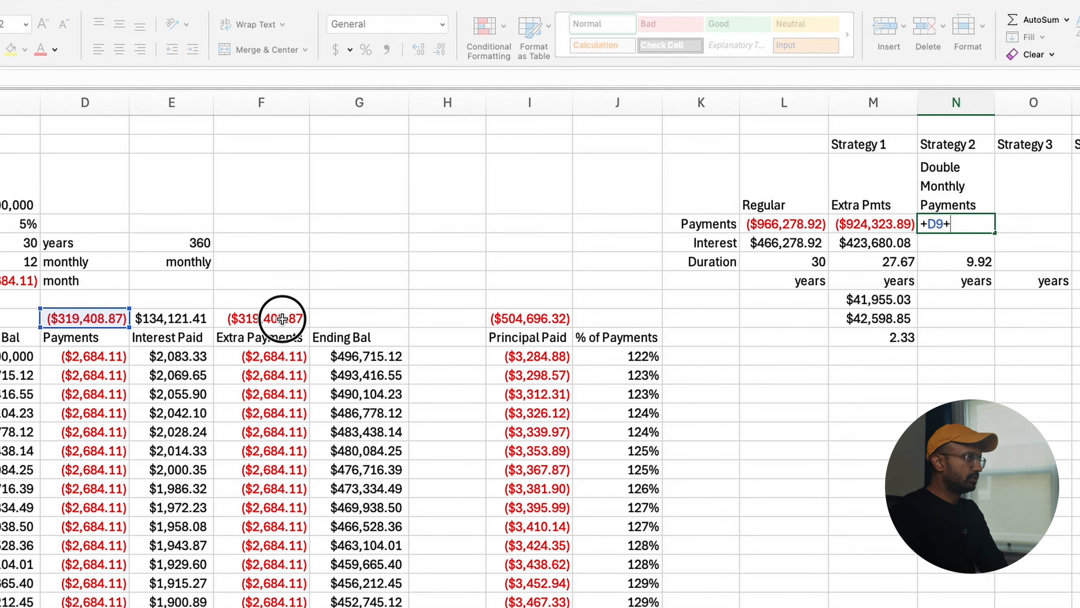
pyautogui.click(273, 318)
pyautogui.press('Return')
pyautogui.write('+')
pyautogui.click(166, 318)
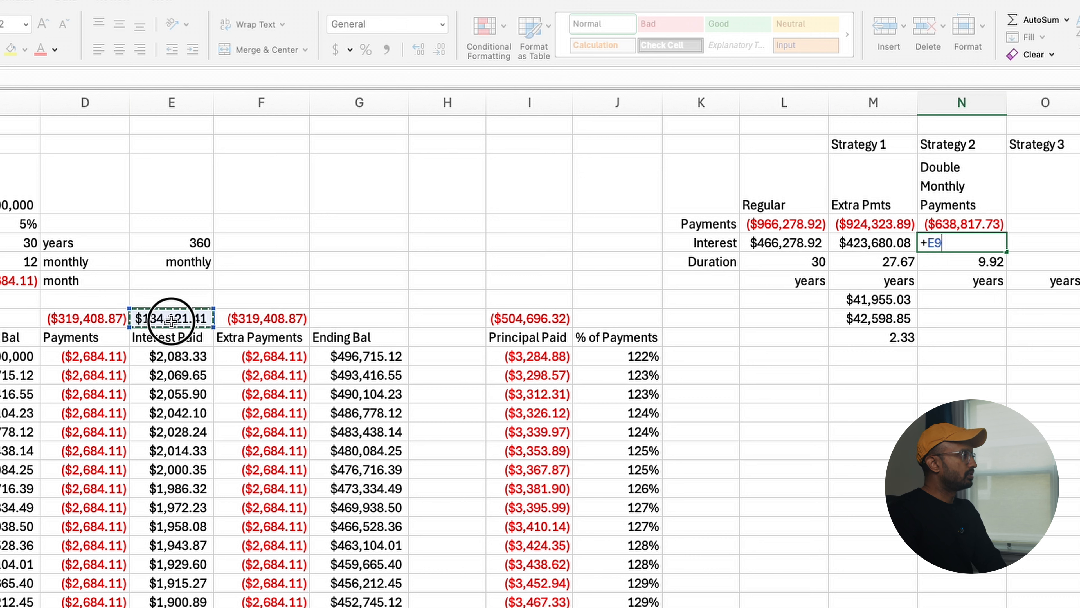
pyautogui.press('Return')
# - Calculate Strategy 2's payments difference from the regular loan in N8 as +N4-L4
pyautogui.click(943, 301)
pyautogui.write('+')
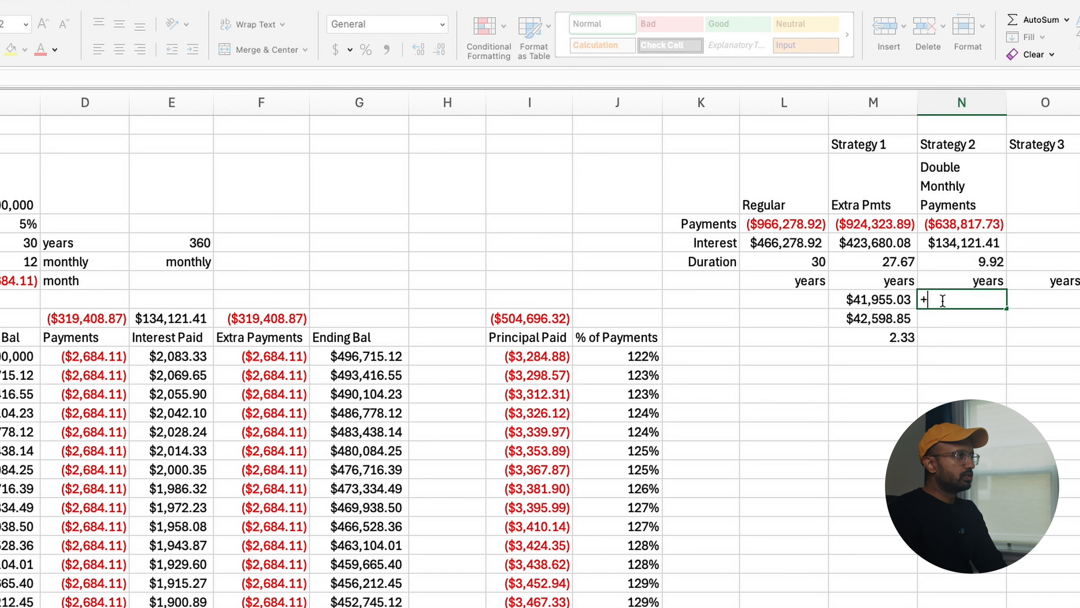
pyautogui.click(986, 226)
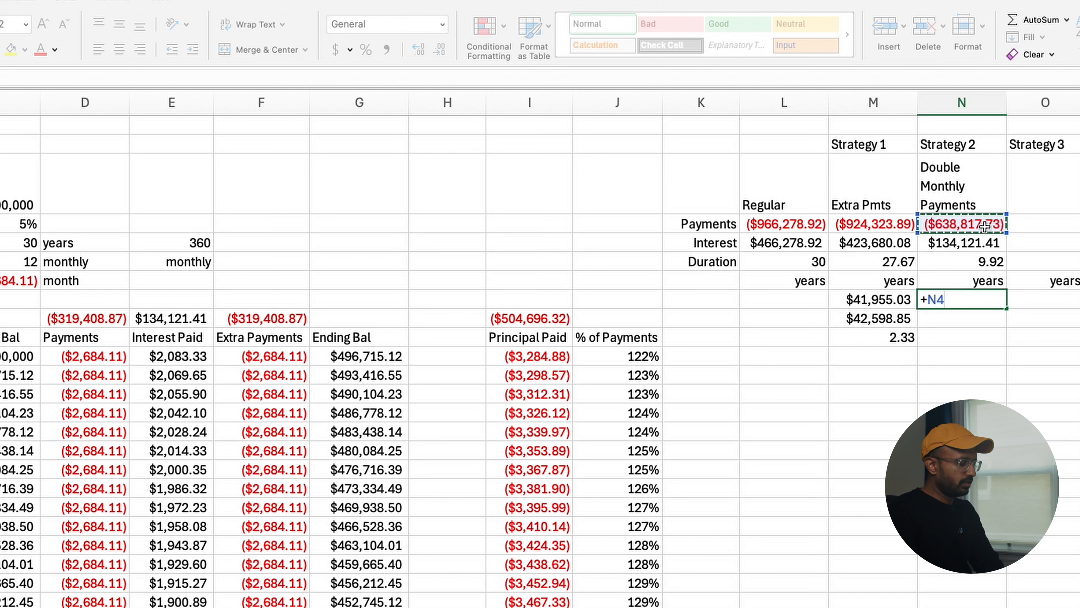
pyautogui.write('-')
pyautogui.click(802, 226)
pyautogui.press('Return')
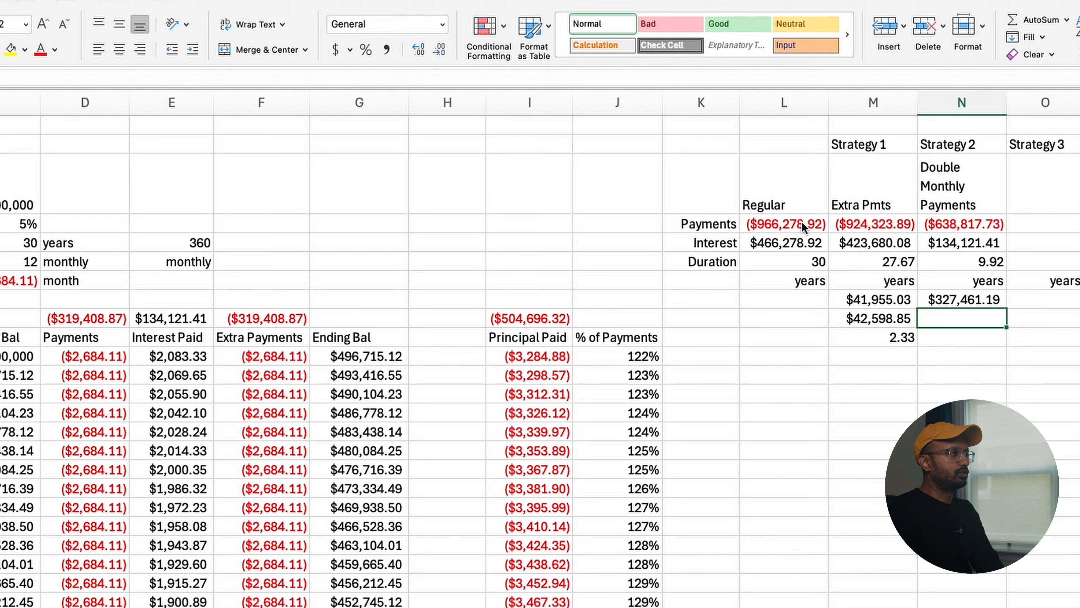
# - Calculate Strategy 2's interest savings over the regular loan in N9 as +L5-N5
pyautogui.write('+')
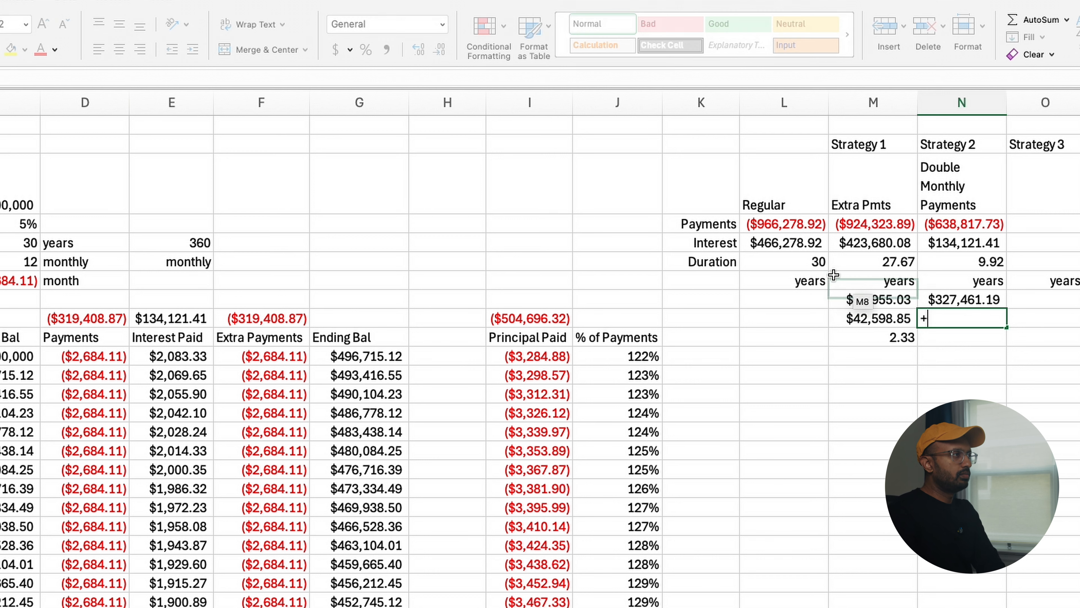
pyautogui.click(799, 249)
pyautogui.write('-')
pyautogui.click(951, 240)
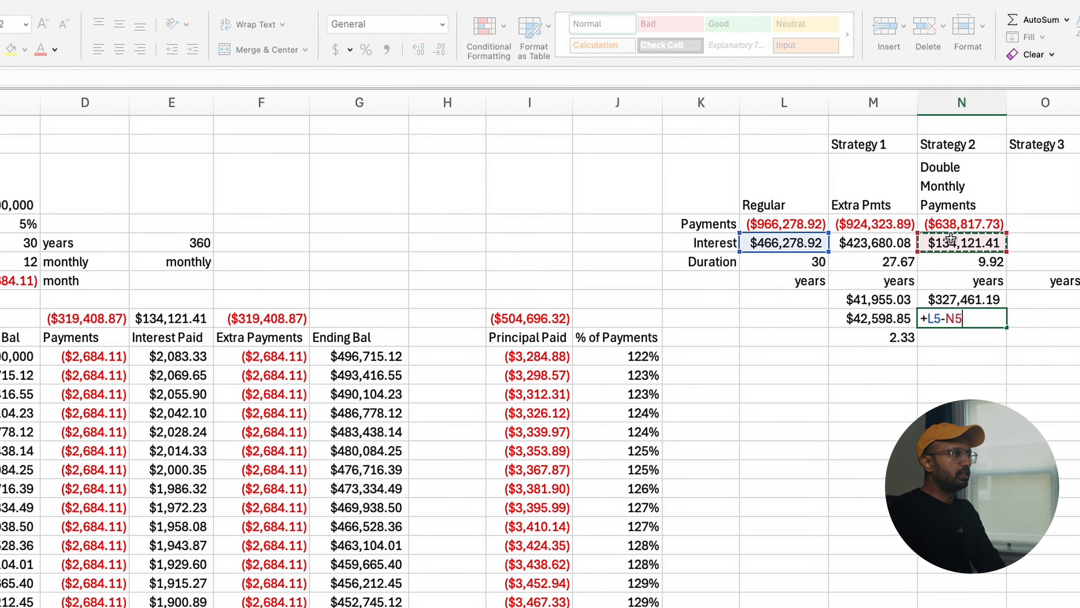
pyautogui.press('Return')
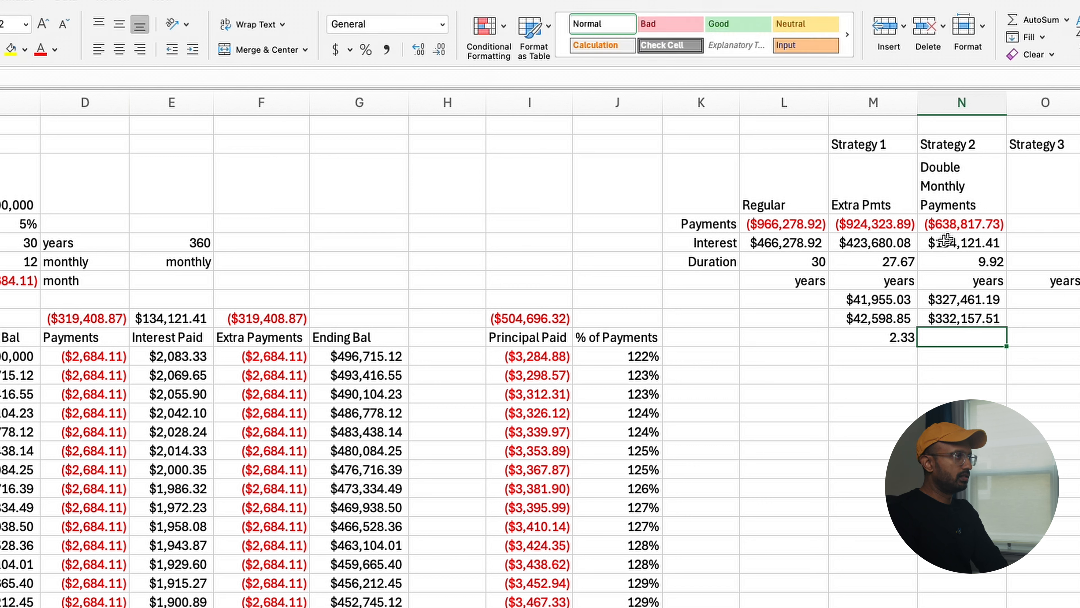
# - Calculate Strategy 2's duration savings over the regular loan in N10 as +L6-N6
pyautogui.write('+')
pyautogui.click(810, 261)
pyautogui.write('-')
pyautogui.click(968, 263)
pyautogui.press('Return')
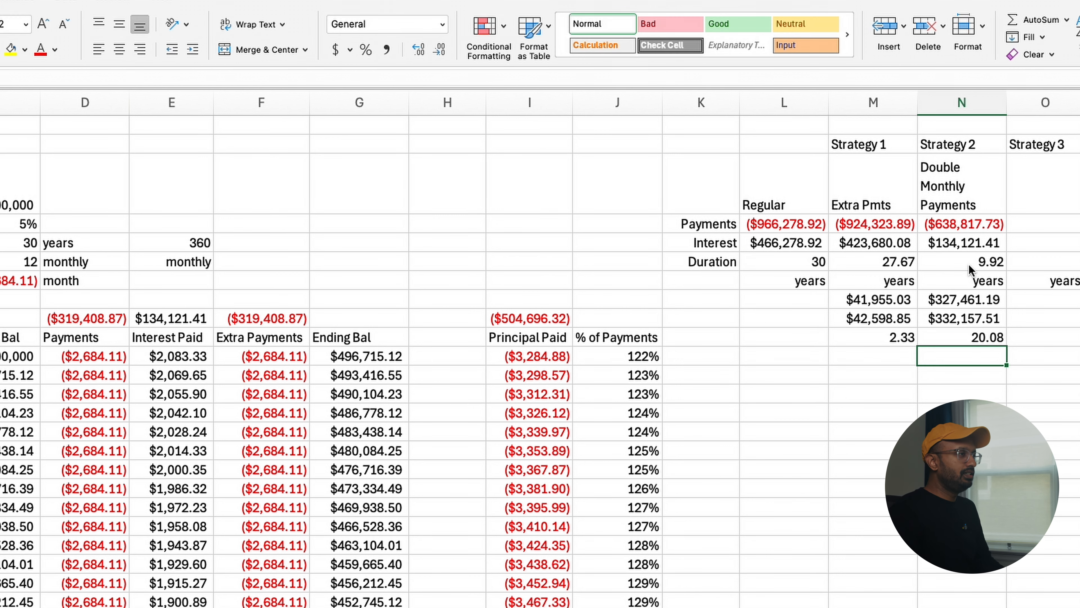
# - Label the duration savings in M11 and N11 as "years" and select that row from M11 through O11
pyautogui.click(898, 357)
pyautogui.write('Years')
pyautogui.press('Tab')
pyautogui.write('years')
pyautogui.click(898, 356)
pyautogui.write('years')
pyautogui.press('Return')
pyautogui.press('Up')
pyautogui.hotkey('shift', 'Right')
pyautogui.hotkey('shift', 'Right')
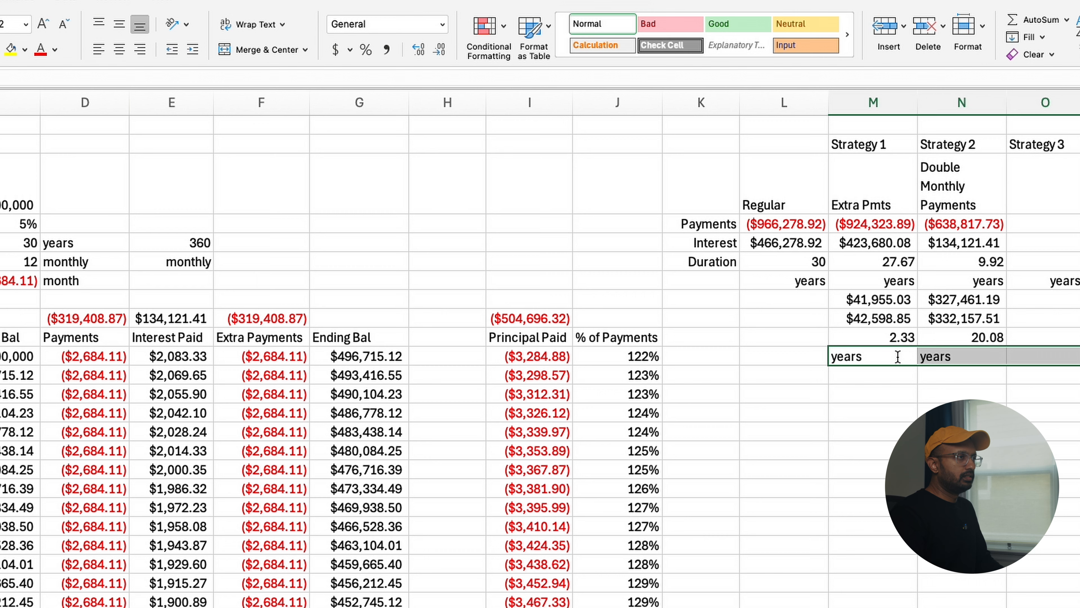
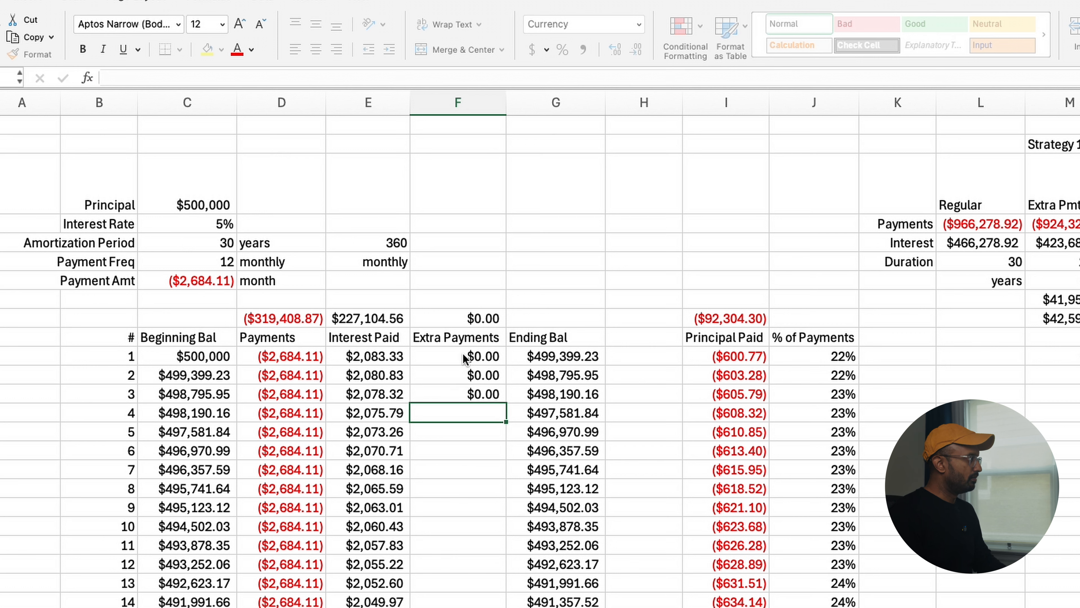
# - Copy the $0.00 extra payment from month 3 down the Extra Payments column through month 11
pyautogui.press('Up')
pyautogui.hotkey('ctrl', 'c')
pyautogui.press('Down')
pyautogui.hotkey('shift', 'Down')
pyautogui.hotkey('shift', 'Down')
pyautogui.hotkey('shift', 'Down')
pyautogui.hotkey('shift', 'Down')
pyautogui.hotkey('shift', 'Down')
pyautogui.hotkey('shift', 'Down')
pyautogui.hotkey('shift', 'Down')
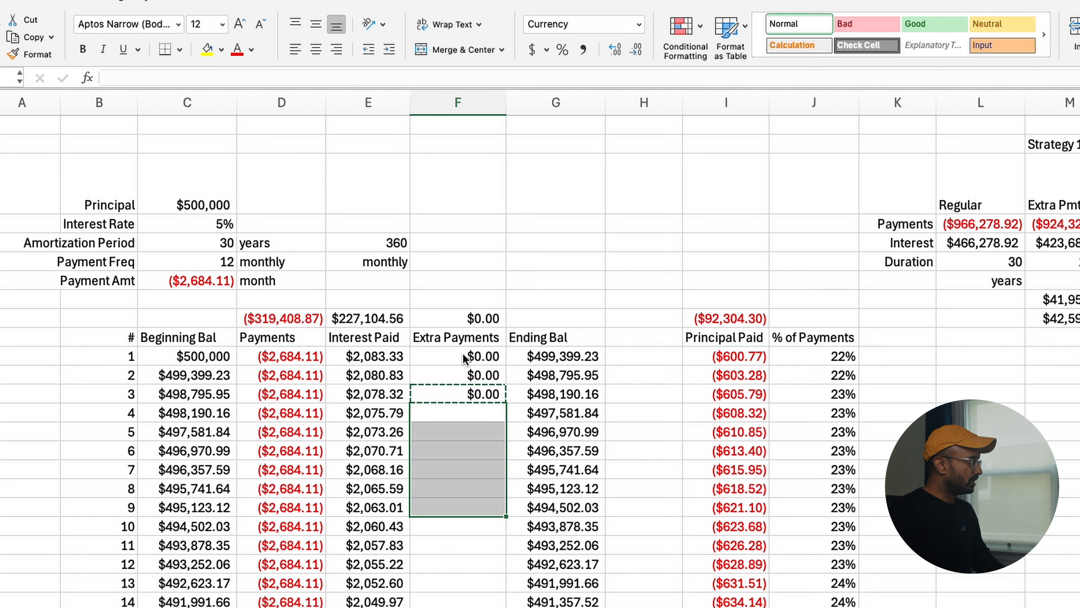
pyautogui.hotkey('ctrl', 'v')
# - Enter an annual extra payment of -50000 for month 12 in F22
pyautogui.press('Down')
pyautogui.press('Down')
pyautogui.press('Down')
pyautogui.press('Down')
pyautogui.press('Down')
pyautogui.press('Down')
pyautogui.press('Down')
pyautogui.press('Down')
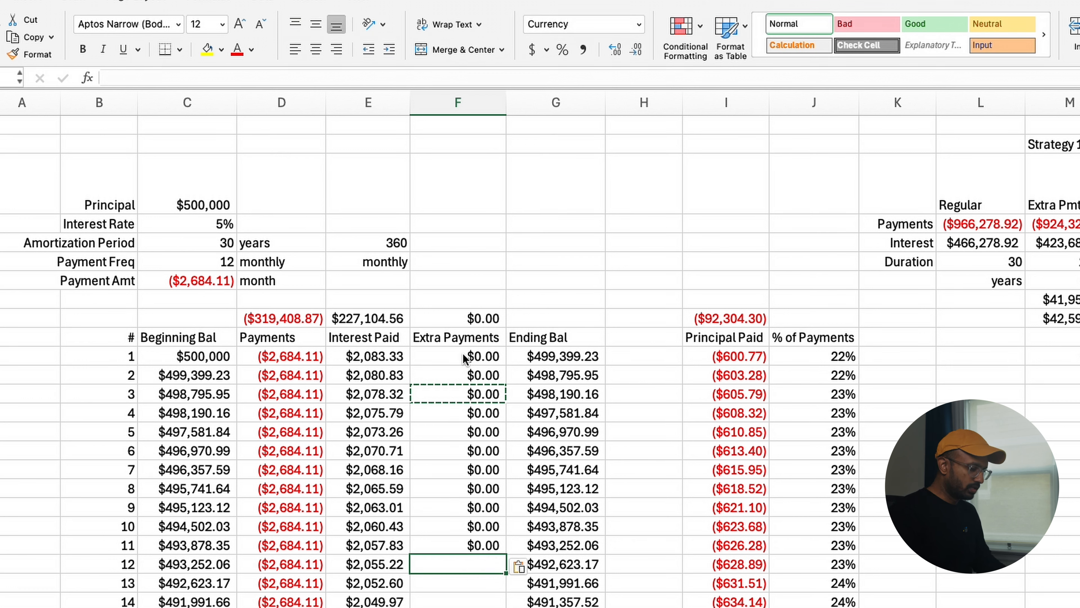
pyautogui.write('-50000')
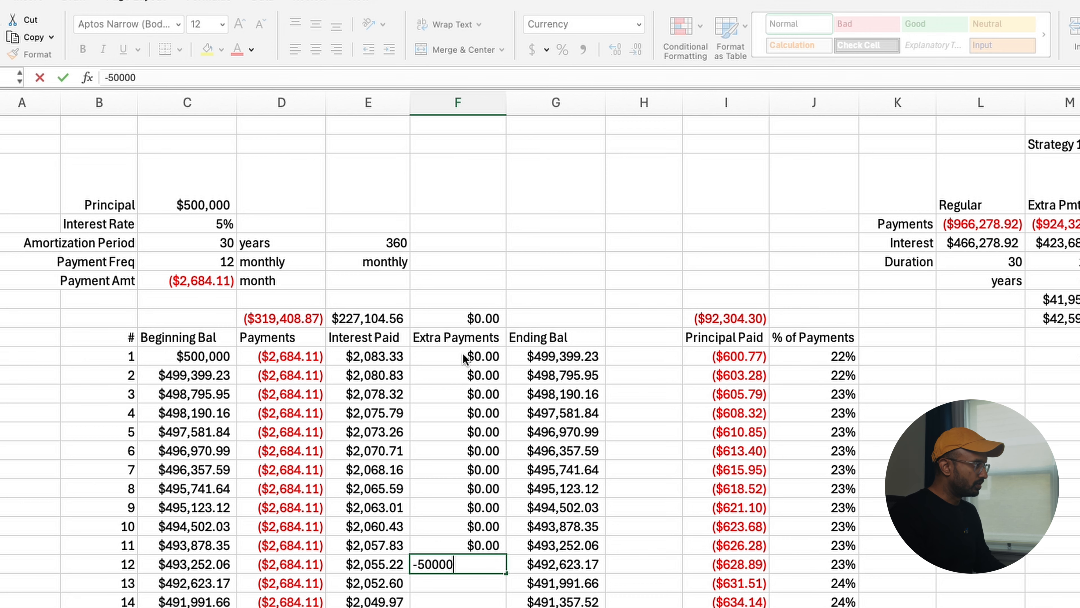
pyautogui.press('Return')
# - Copy the 12-month extra payment block F11:F22 into months 13–24 and 25–36, starting at F23 and F35
pyautogui.moveTo(465, 359); pyautogui.dragTo(456, 561)
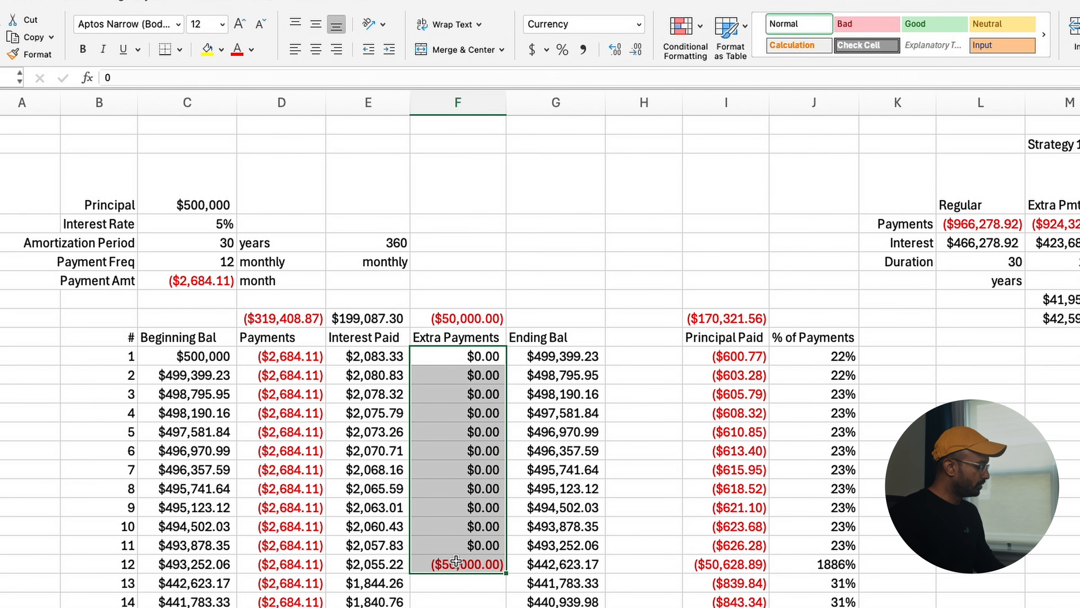
pyautogui.hotkey('ctrl', 'c')
pyautogui.click(455, 582)
pyautogui.hotkey('ctrl', 'v')
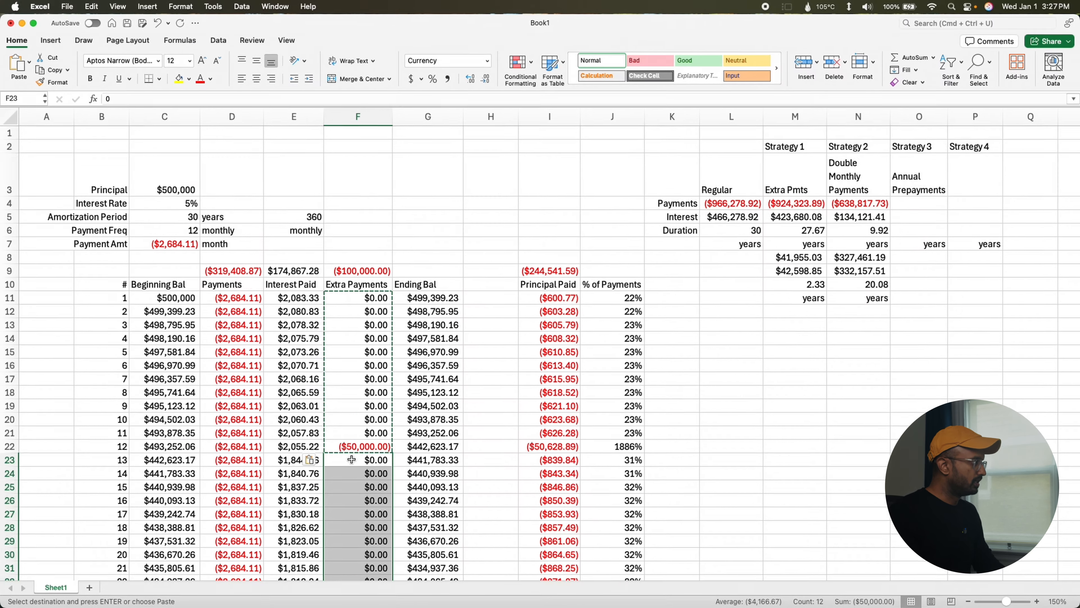
pyautogui.scroll(-5, 351, 459)
pyautogui.click(361, 452)
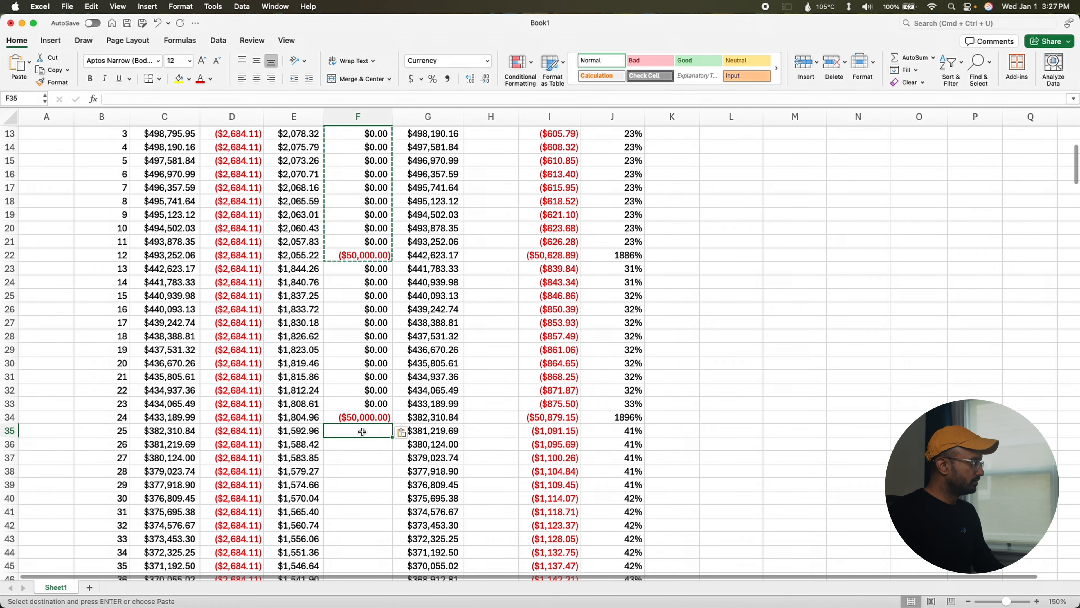
pyautogui.press('super+v')
# - Paste the same 12-month extra payment block into months 37–48 starting at F47, undoing any accidental shift of it
pyautogui.scroll(-5, 365, 460)
pyautogui.click(373, 477)
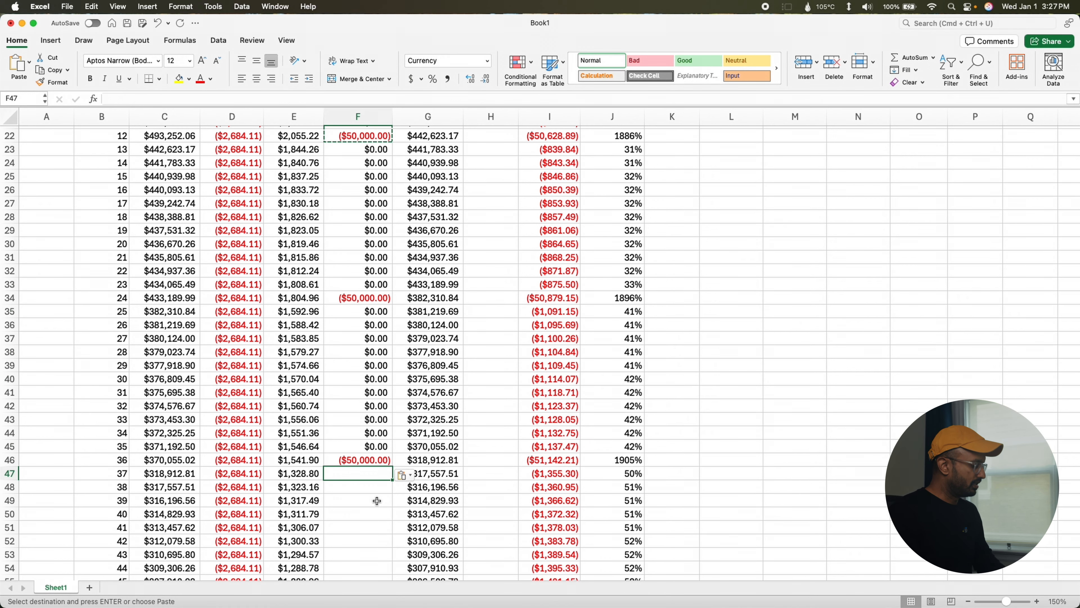
pyautogui.press('super+v')
pyautogui.scroll(-4, 377, 502)
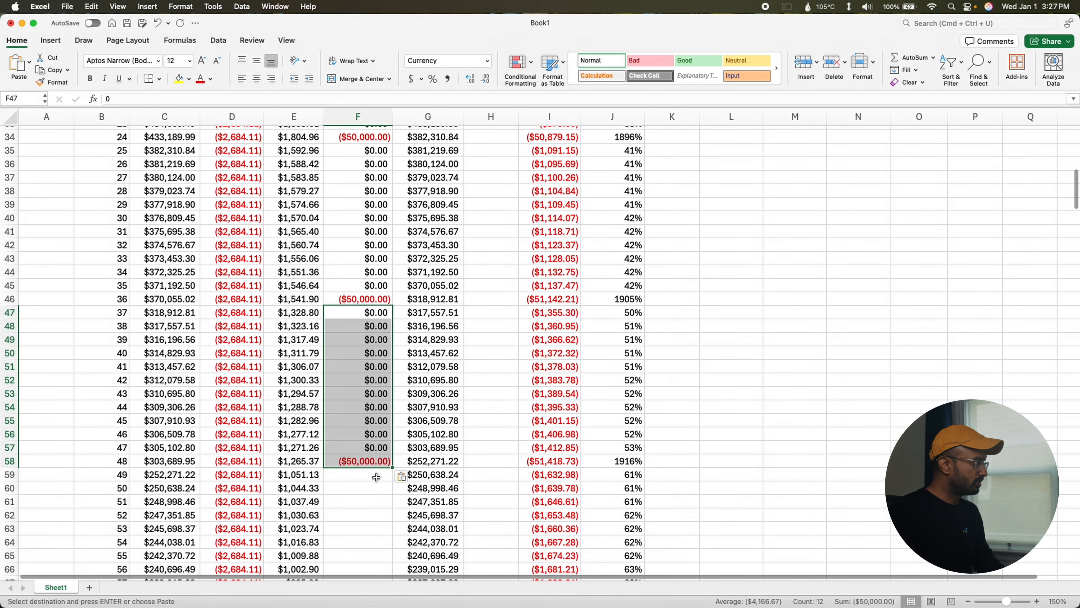
pyautogui.moveTo(376, 466); pyautogui.dragTo(374, 473)
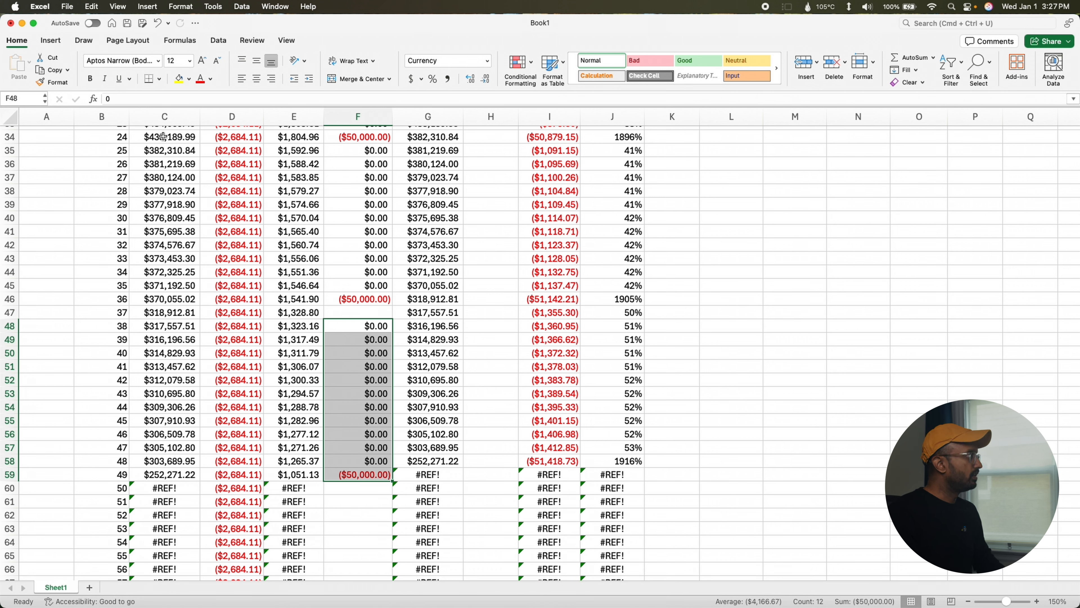
pyautogui.click(157, 22)
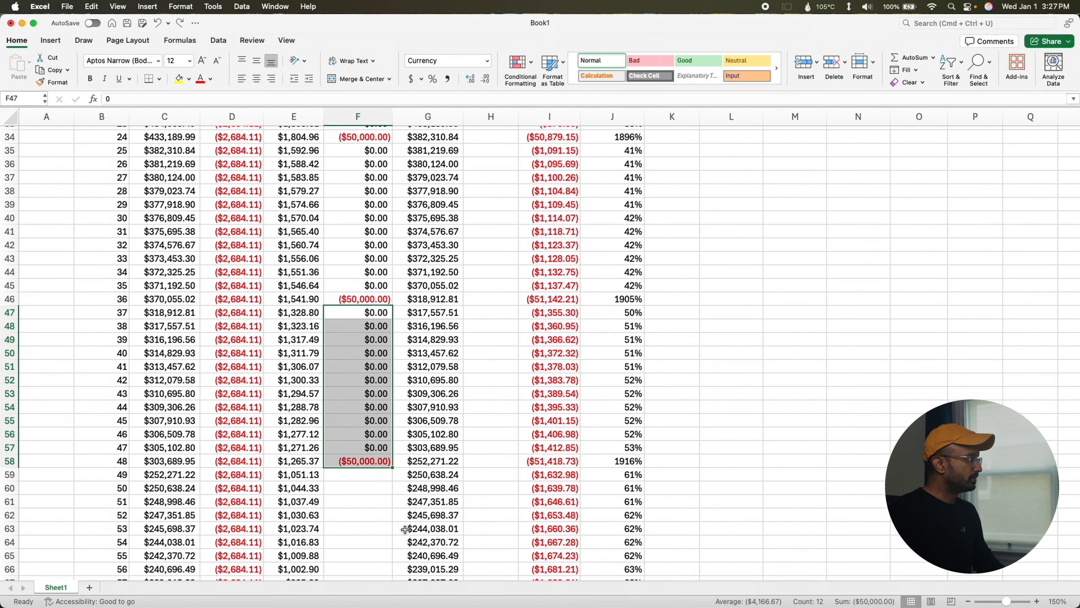
# - Copy the extra payment block F47:F58 into months 49–60 and 61–72, starting at F59 and F71
pyautogui.click(372, 474)
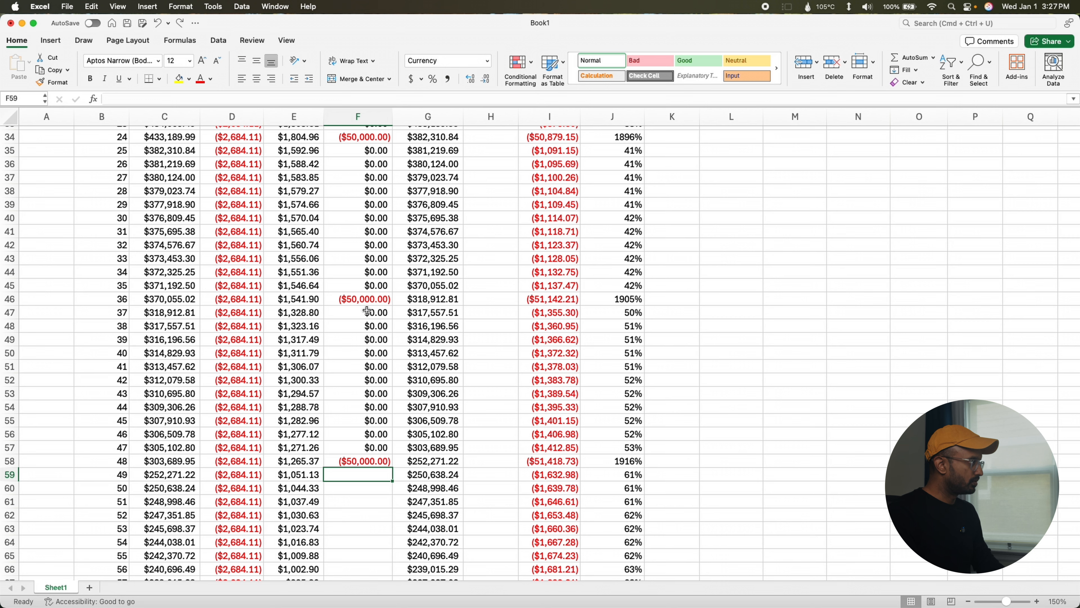
pyautogui.moveTo(367, 312); pyautogui.dragTo(367, 461)
pyautogui.press('super+c')
pyautogui.click(371, 474)
pyautogui.press('super+v')
pyautogui.scroll(-5, 372, 489)
pyautogui.click(372, 504)
pyautogui.press('super+v')
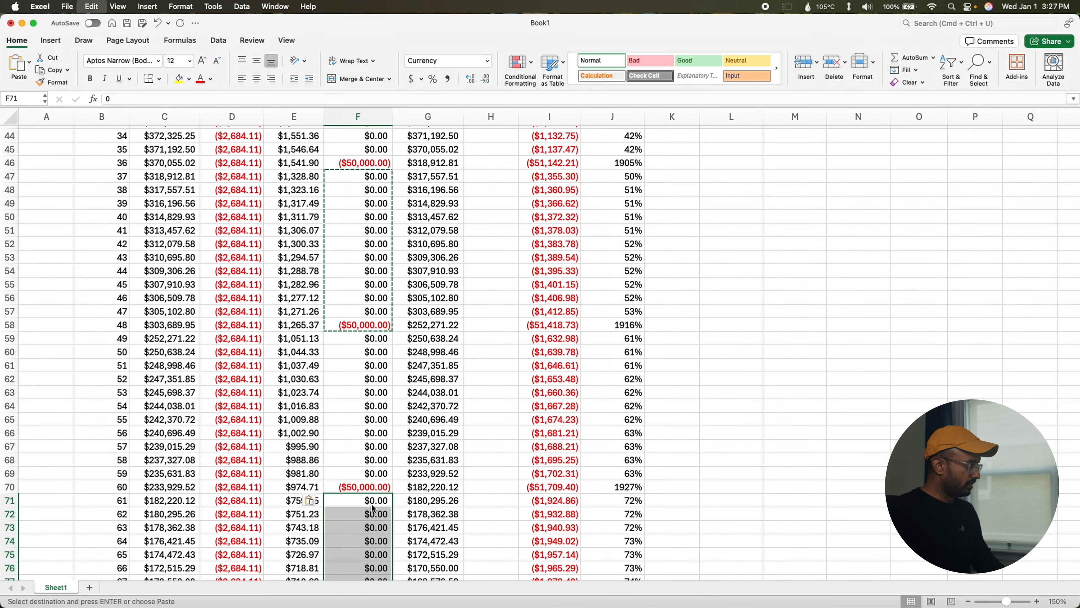
# - Paste the 12-month extra payment block into months 73–84 and 85–96, starting at F83 and F95
pyautogui.scroll(-4, 374, 498)
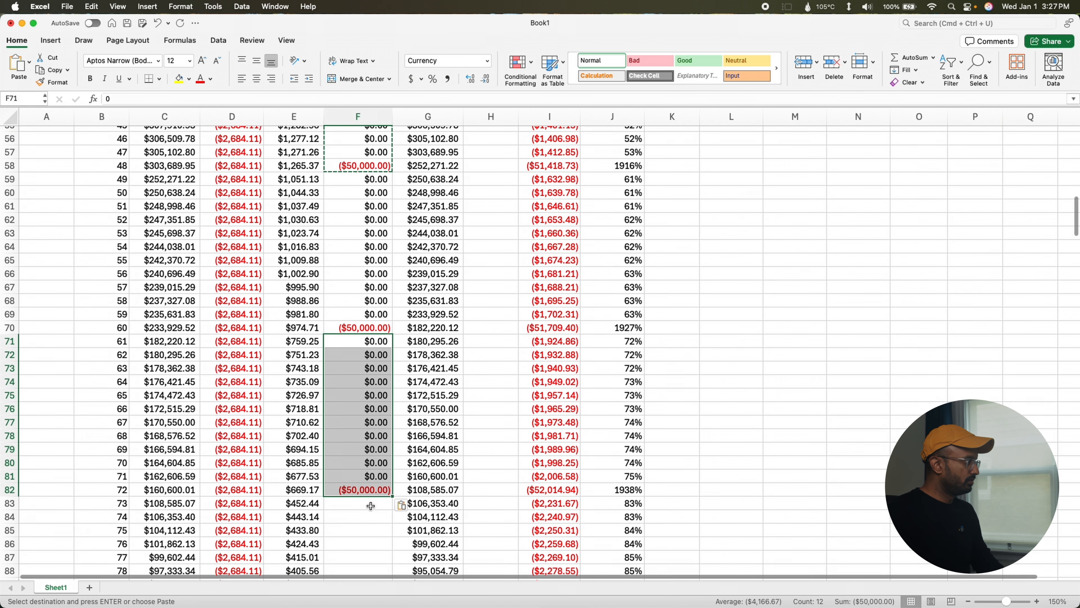
pyautogui.click(370, 505)
pyautogui.press('super+v')
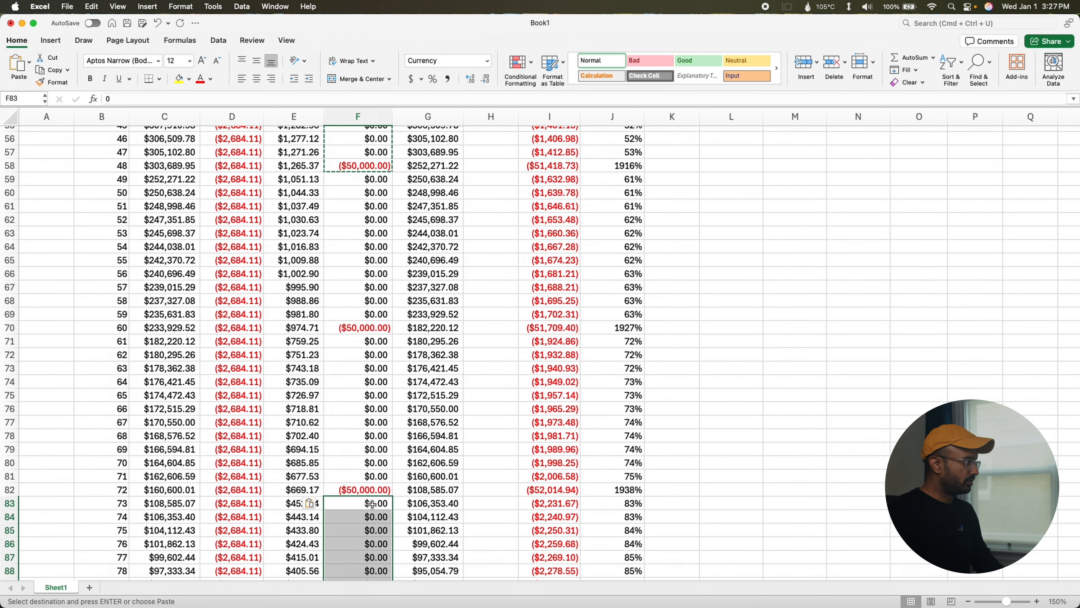
pyautogui.scroll(-5, 372, 481)
pyautogui.click(374, 457)
pyautogui.press('super+v')
# - Examine the beginning and ending balances of months 95 and 96 to determine when the loan is paid off
pyautogui.scroll(-2, 373, 457)
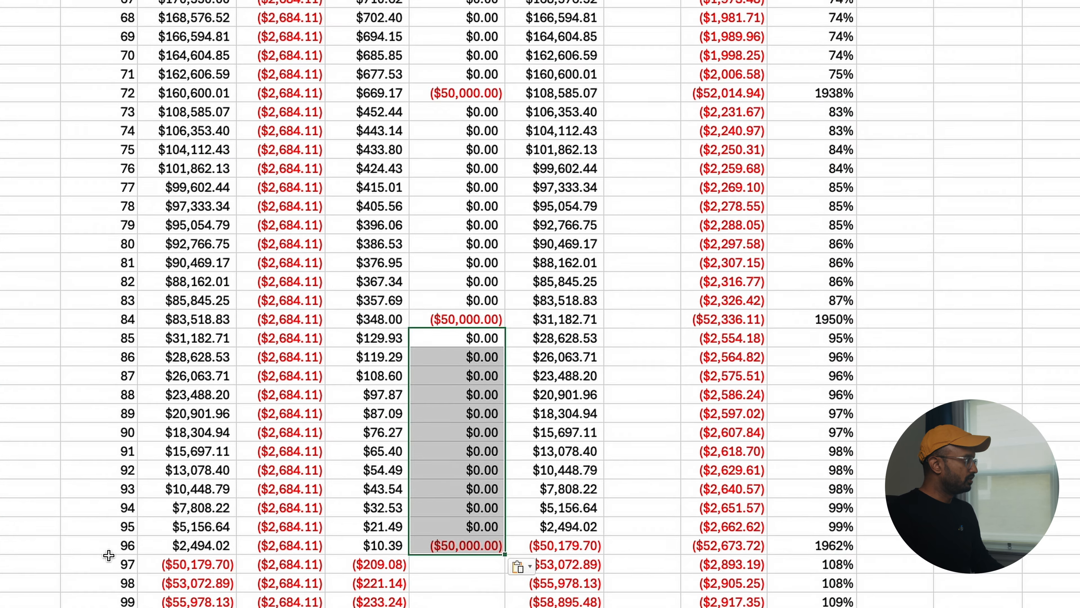
pyautogui.click(101, 528)
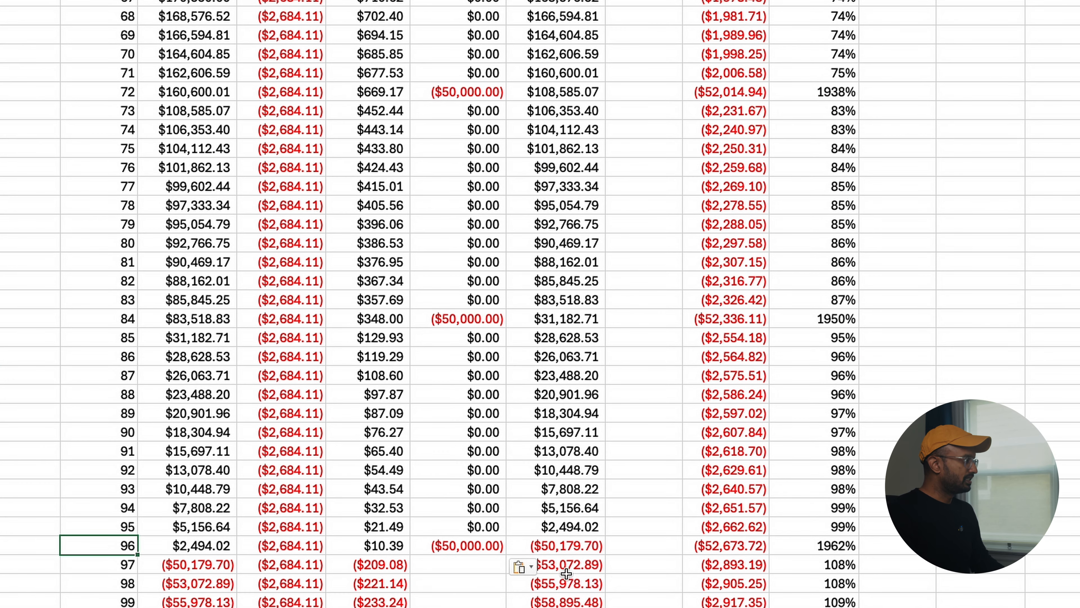
pyautogui.click(559, 545)
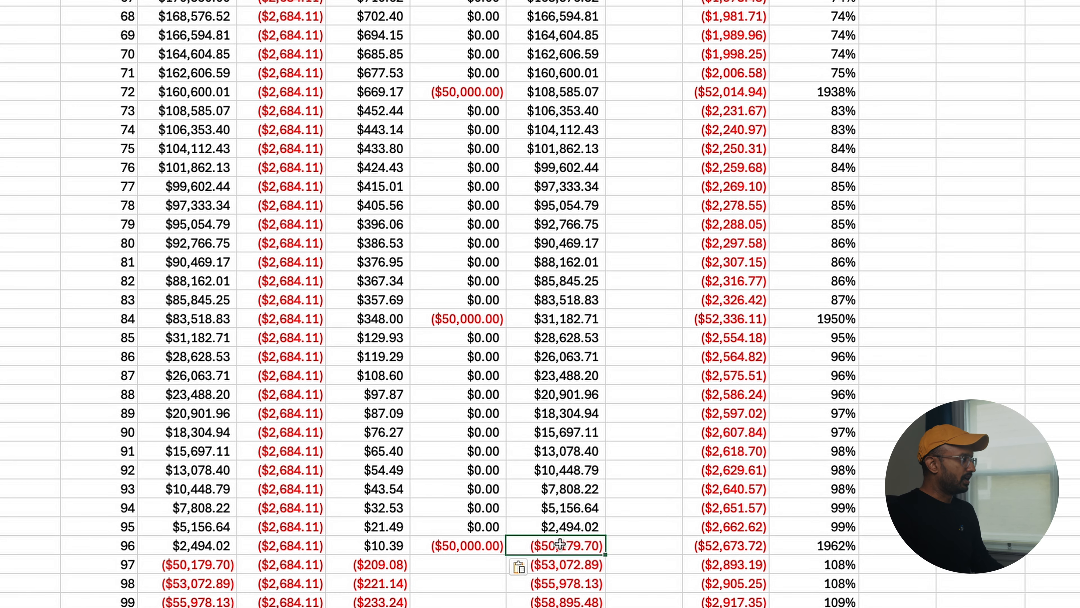
pyautogui.click(92, 525)
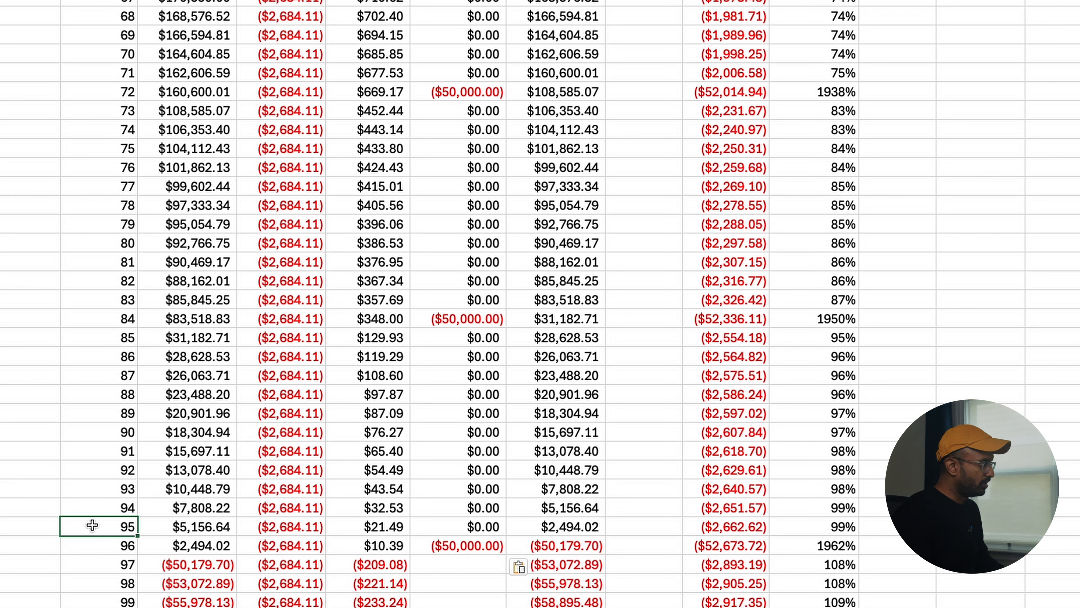
pyautogui.click(560, 527)
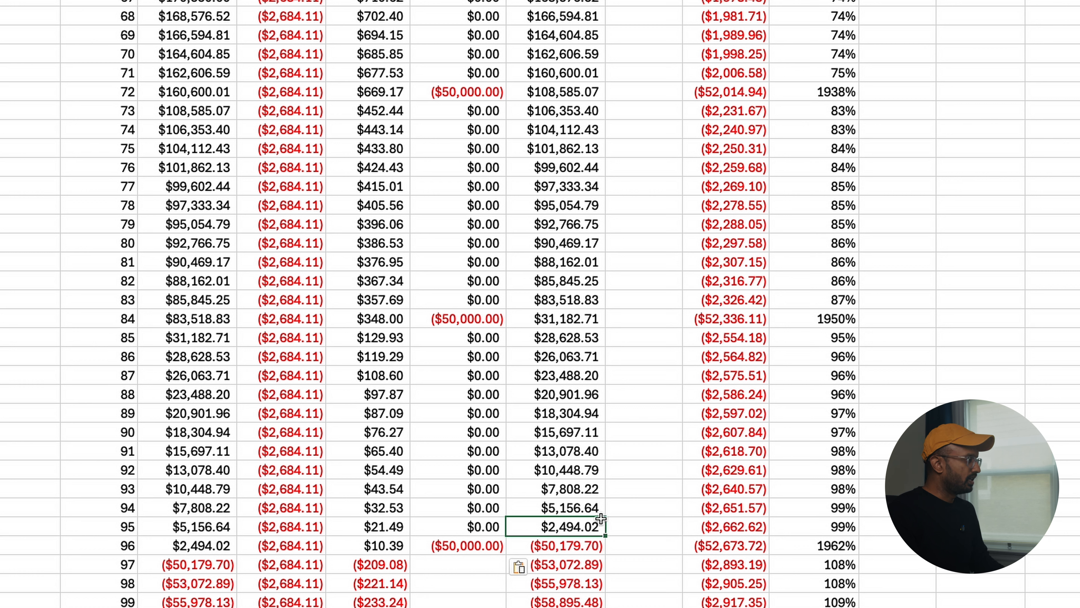
pyautogui.click(173, 544)
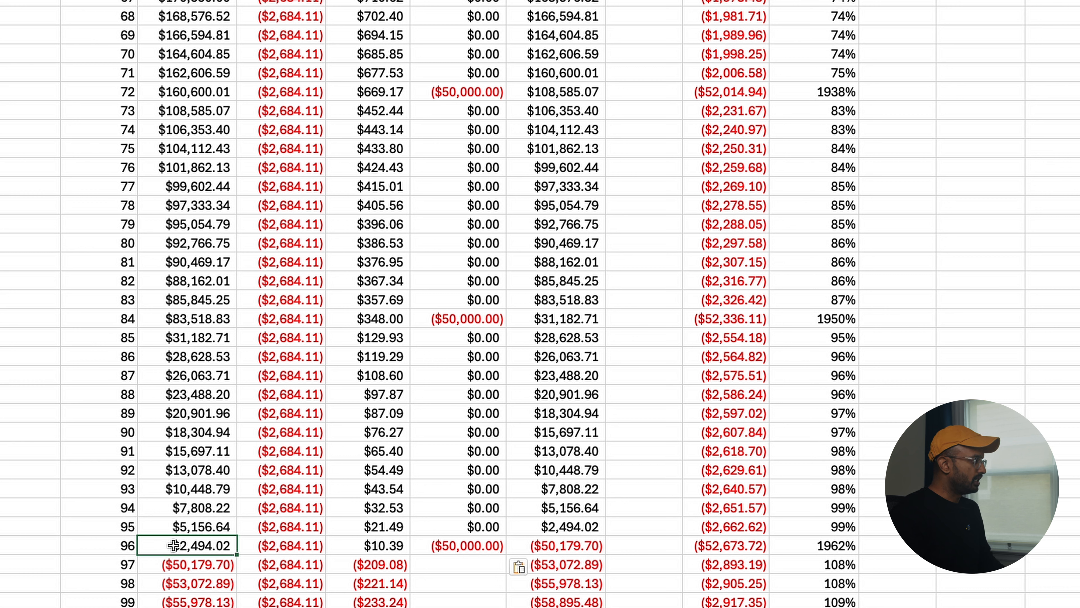
pyautogui.press('Left')
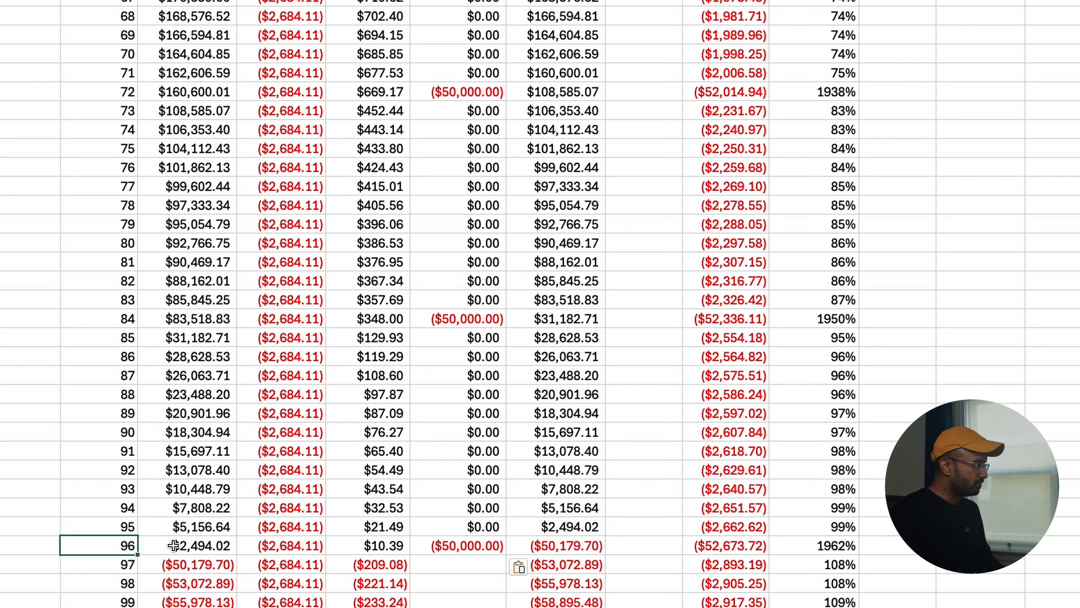
# - Change the Payments total in D9 to =SUM(D11:D106) and copy it to the totals in E9, F9 and I9
pyautogui.press('super+Up')
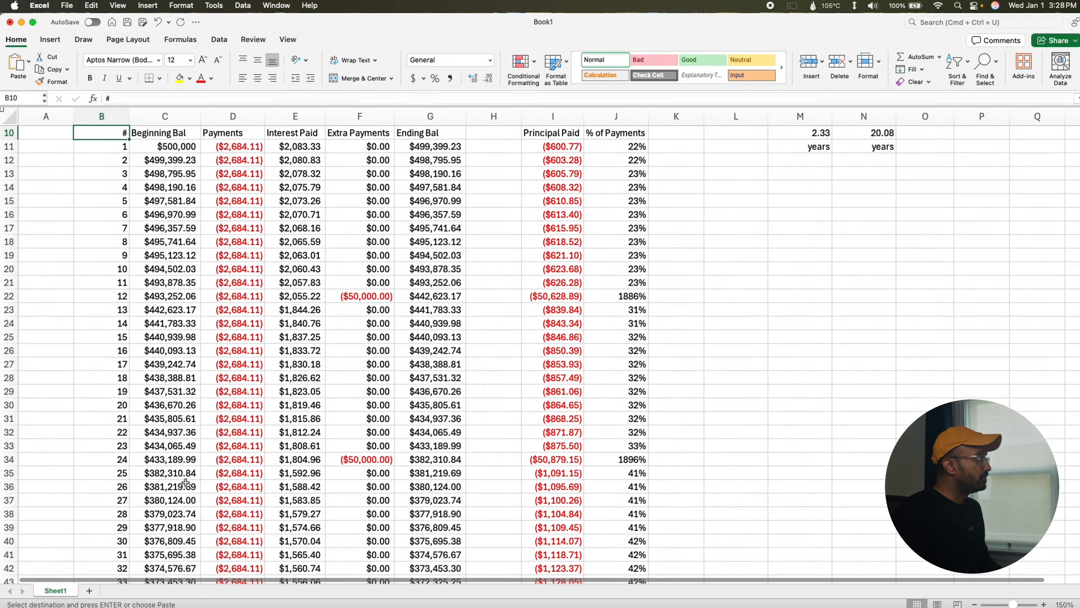
pyautogui.scroll(3, 185, 482)
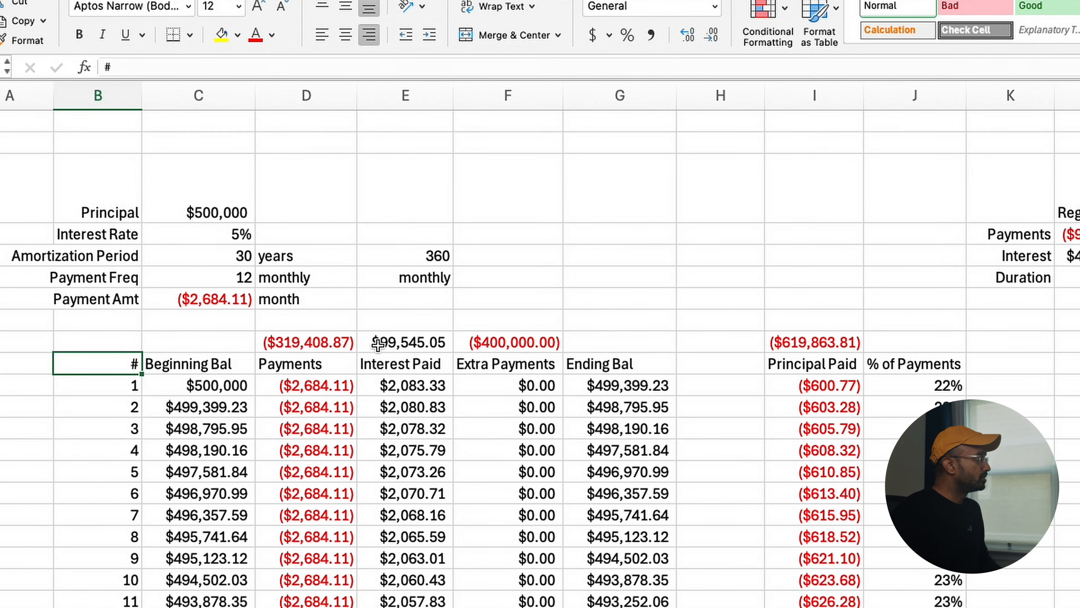
pyautogui.click(233, 271)
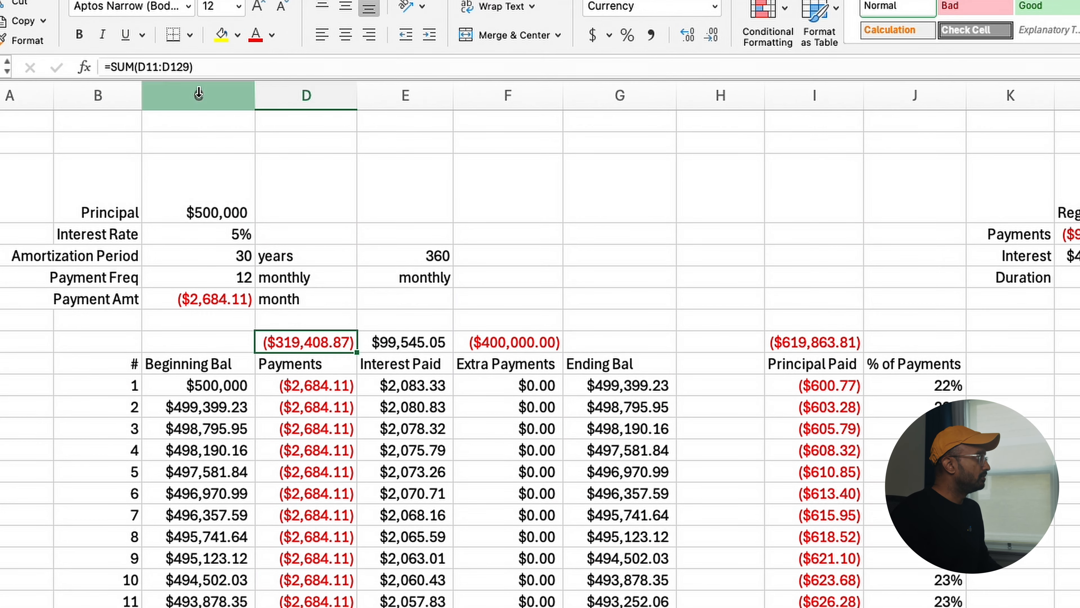
pyautogui.click(190, 68)
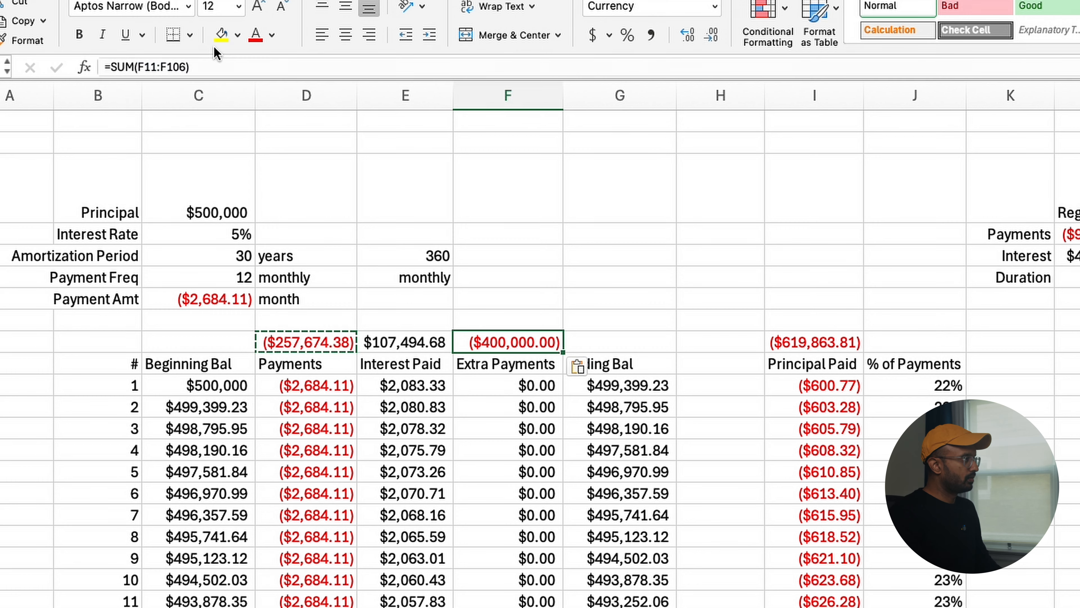
pyautogui.press('Right')
pyautogui.press('Right')
pyautogui.press('Right')
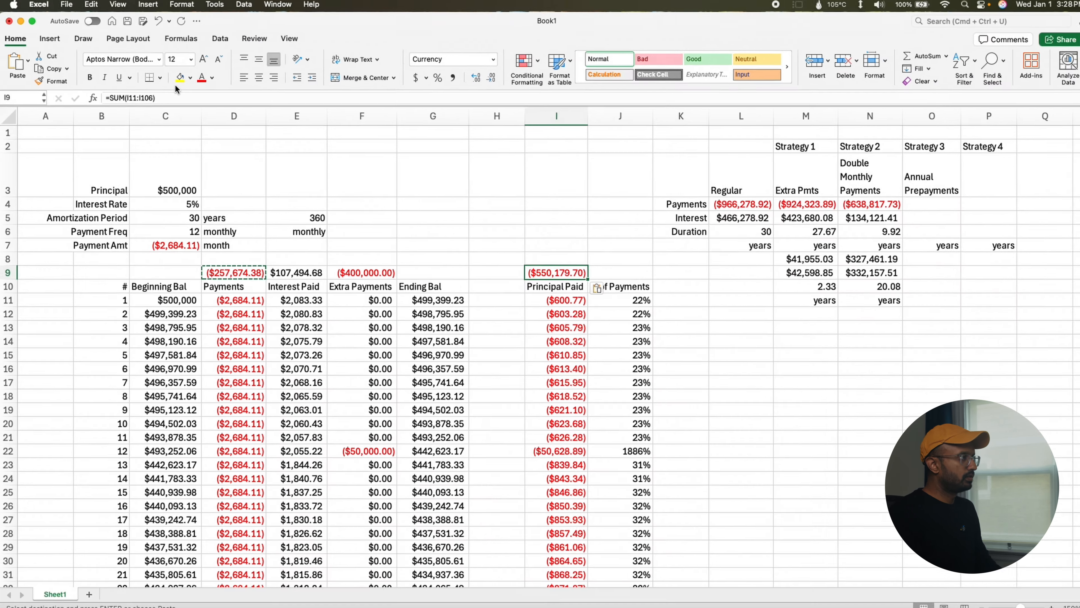
# - Set Strategy 3's Duration in O6 to +109/12 and its Payments in O4 to +D9+F9
pyautogui.write('+109/')
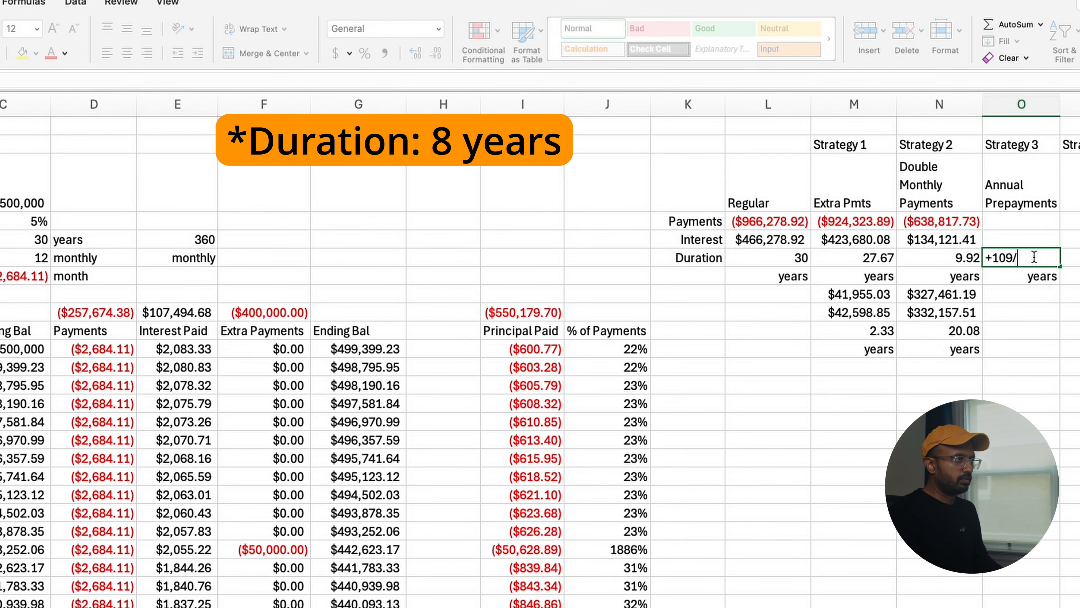
pyautogui.write('12')
pyautogui.press('Up')
pyautogui.write('+')
pyautogui.click(99, 315)
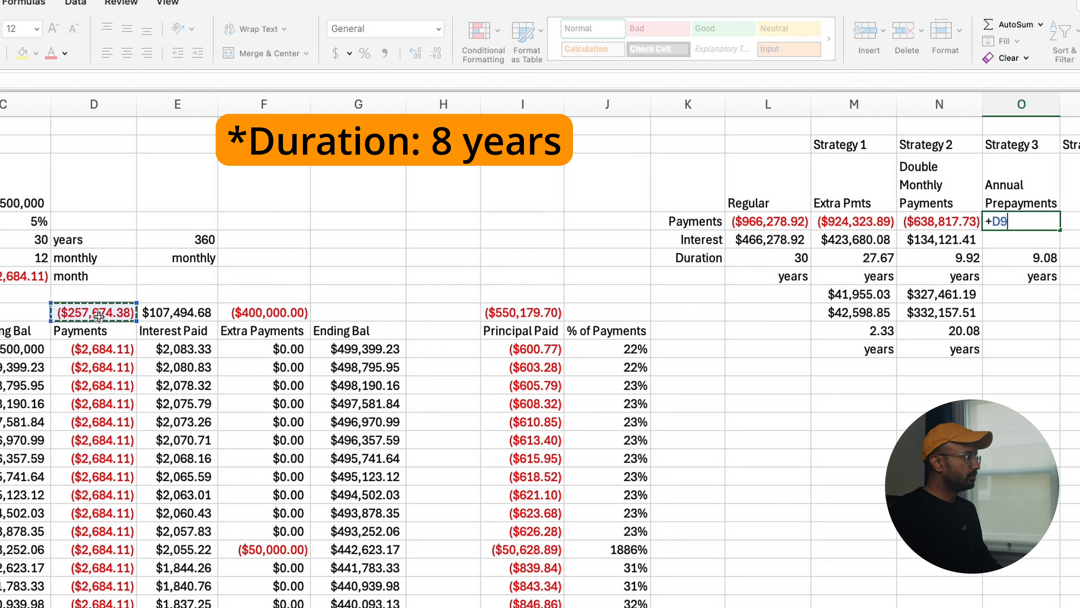
pyautogui.write('+')
pyautogui.click(268, 313)
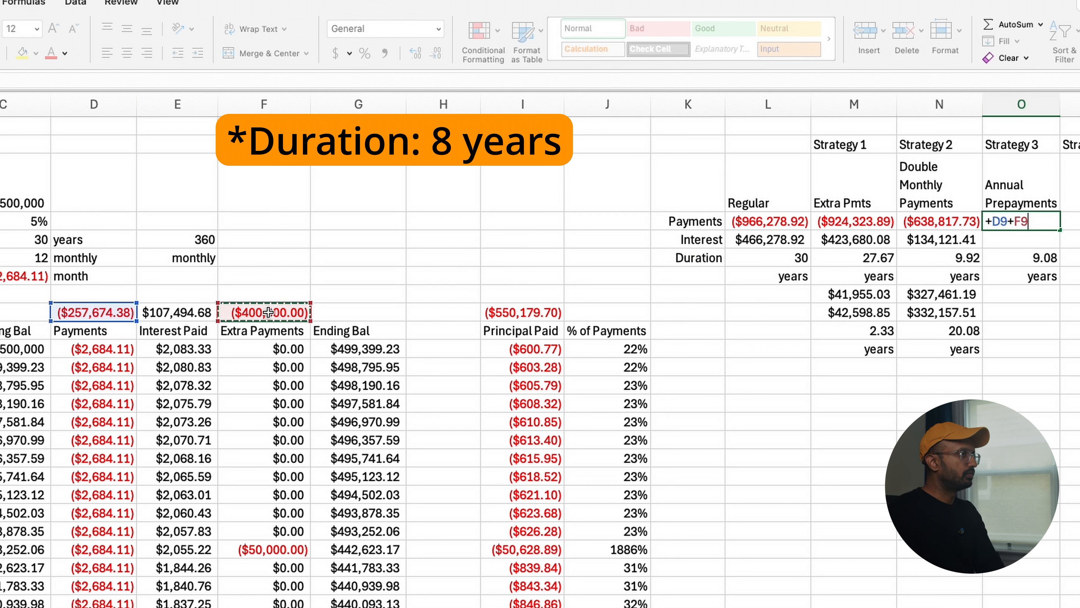
pyautogui.press('Return')
# - Link Strategy 3's Interest in O5 to the interest total as +E9
pyautogui.write('+')
pyautogui.click(177, 313)
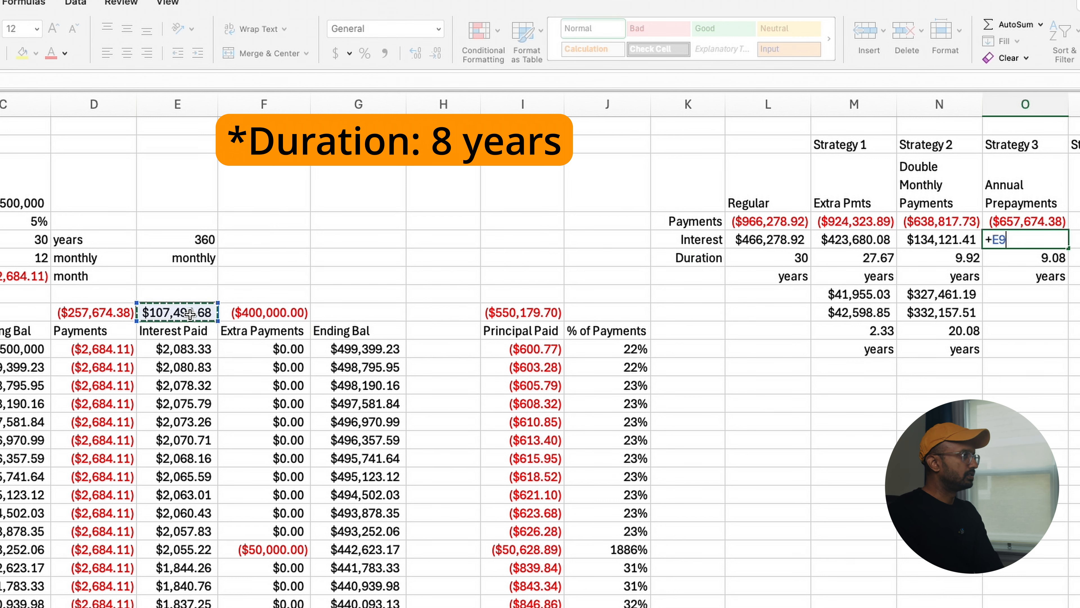
pyautogui.press('Return')
# - Calculate Strategy 3's payments difference from the regular loan in O8 as +O4-L4
pyautogui.click(1027, 289)
pyautogui.write('+')
pyautogui.click(1022, 222)
pyautogui.write('-')
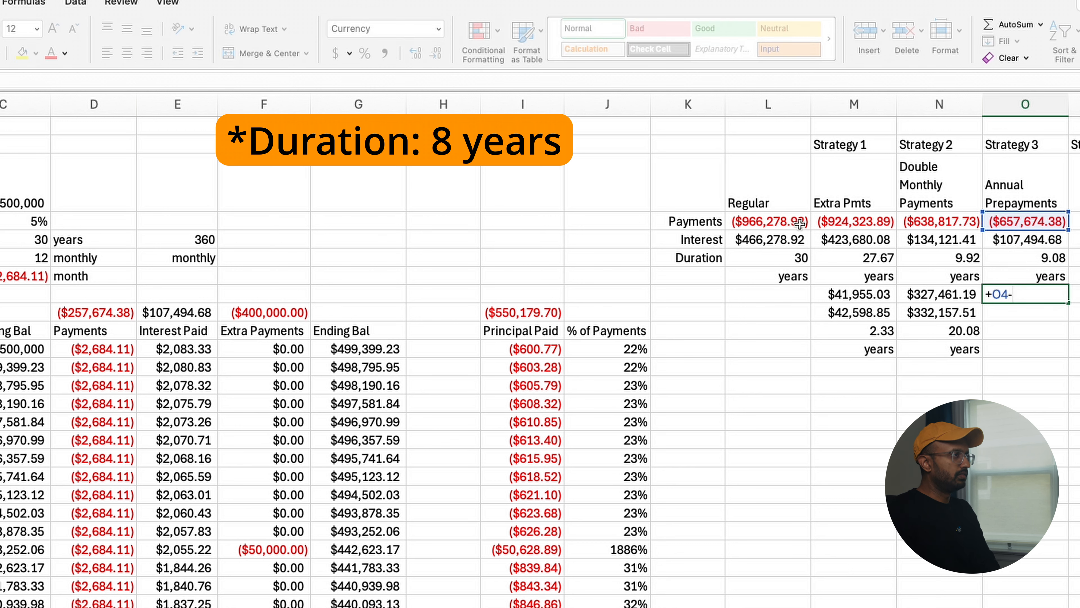
pyautogui.click(789, 221)
pyautogui.press('Return')
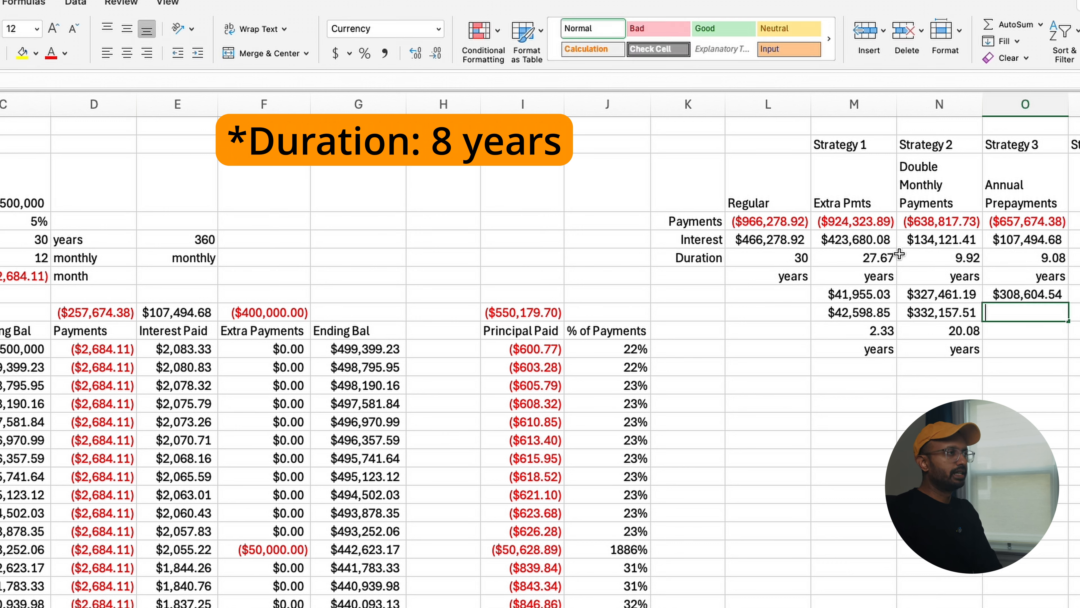
# - Calculate Strategy 3's interest savings against the regular loan in O9 as +L5-O5
pyautogui.write('+')
pyautogui.click(770, 239)
pyautogui.write('-')
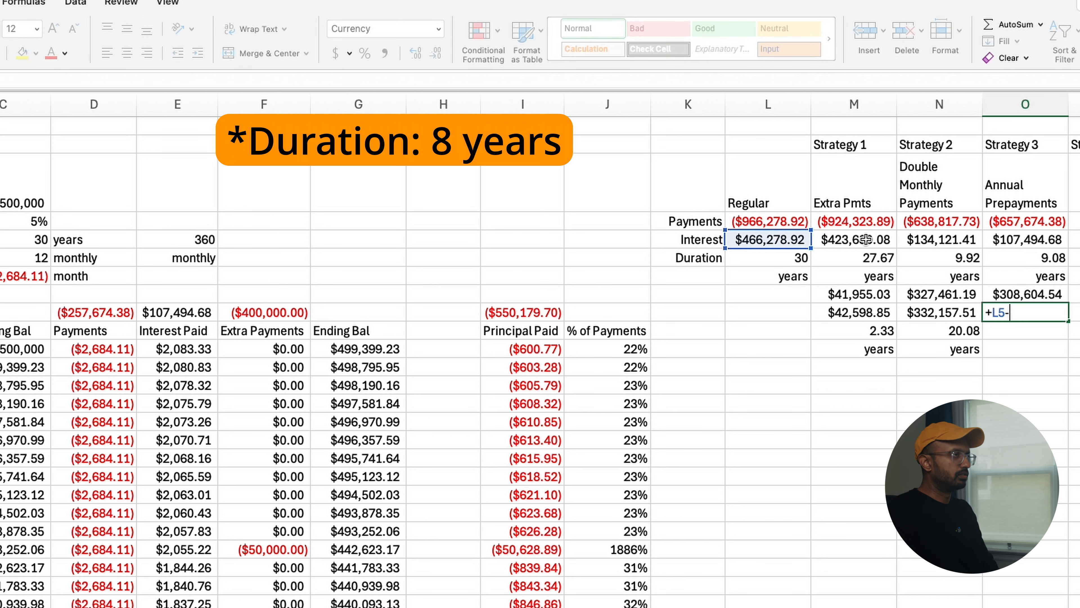
pyautogui.click(1025, 239)
pyautogui.press('Return')
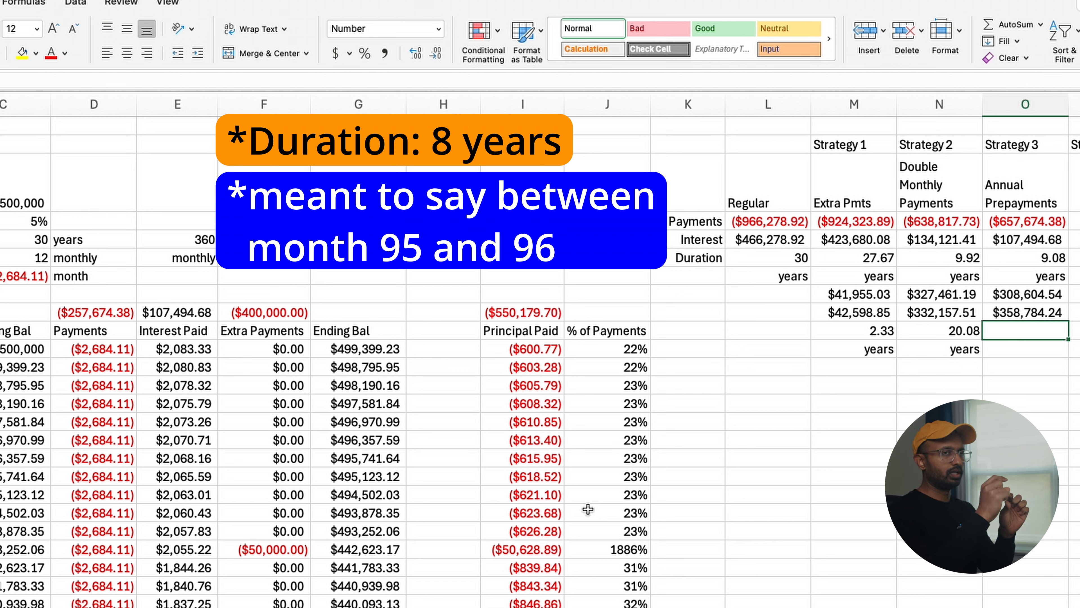
# - Calculate the years Strategy 3 saves against the regular loan in O10 as +L6-O6
pyautogui.moveTo(1025, 294); pyautogui.dragTo(1024, 317)
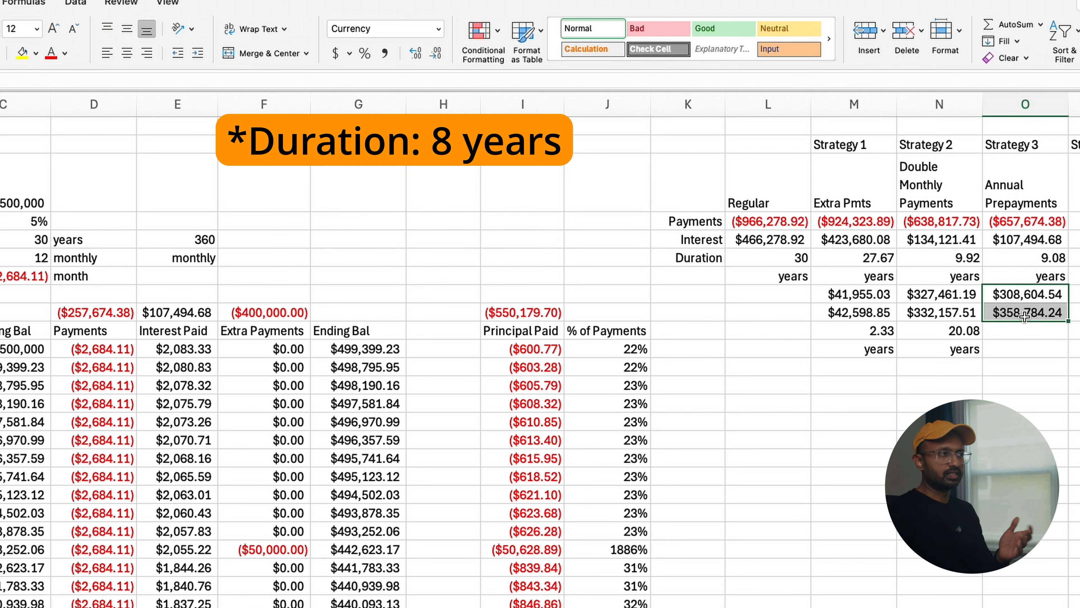
pyautogui.click(1025, 331)
pyautogui.write('+')
pyautogui.click(775, 259)
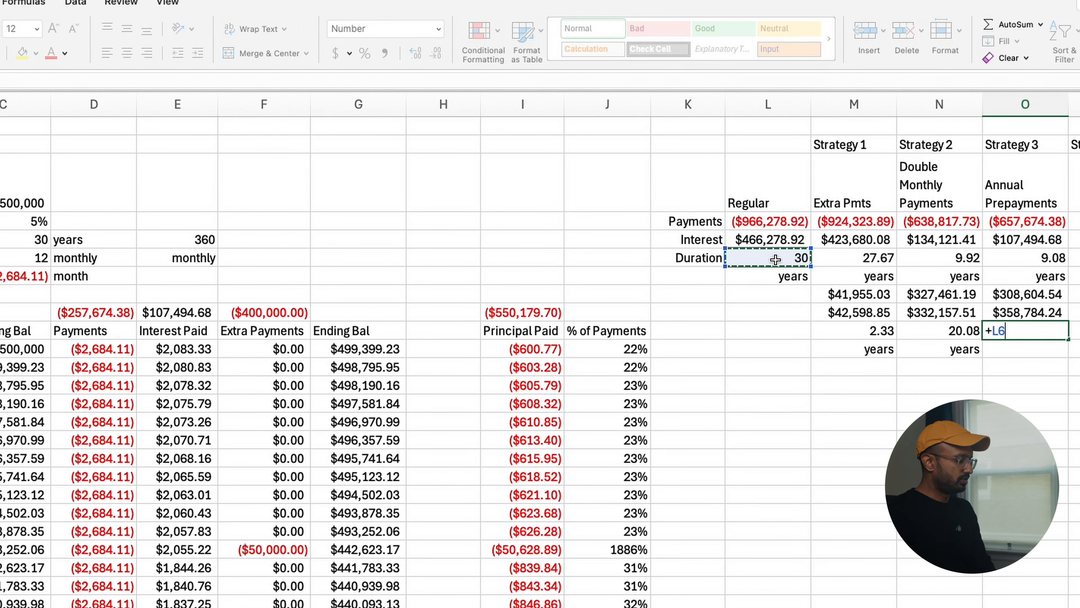
pyautogui.write('-')
pyautogui.click(1011, 258)
pyautogui.press('Return')
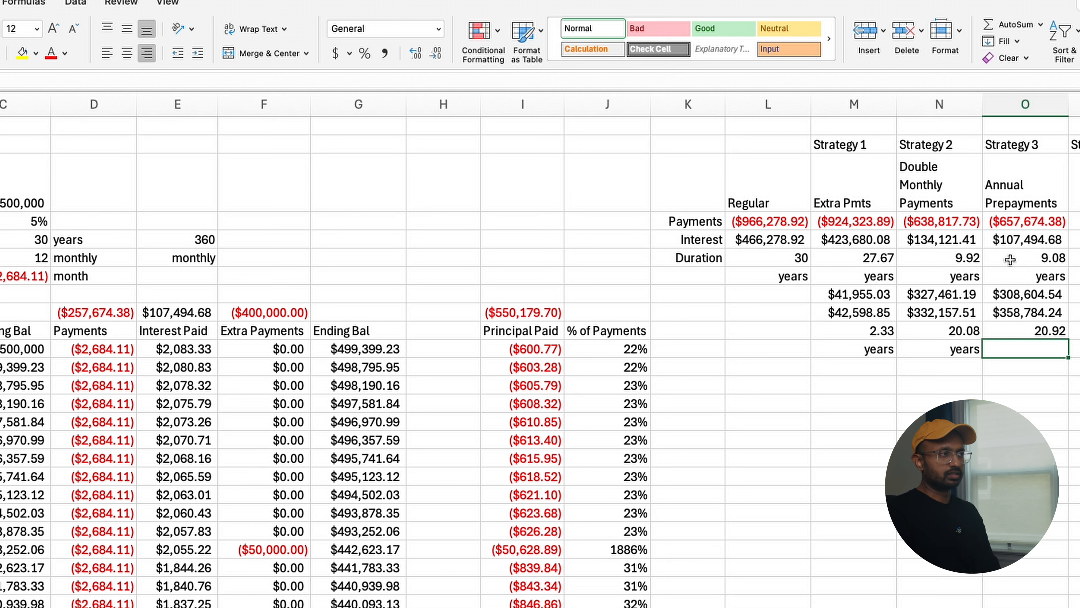
# - Copy the years label from N11 into O11 below Strategy 3's duration savings
pyautogui.press('Left')
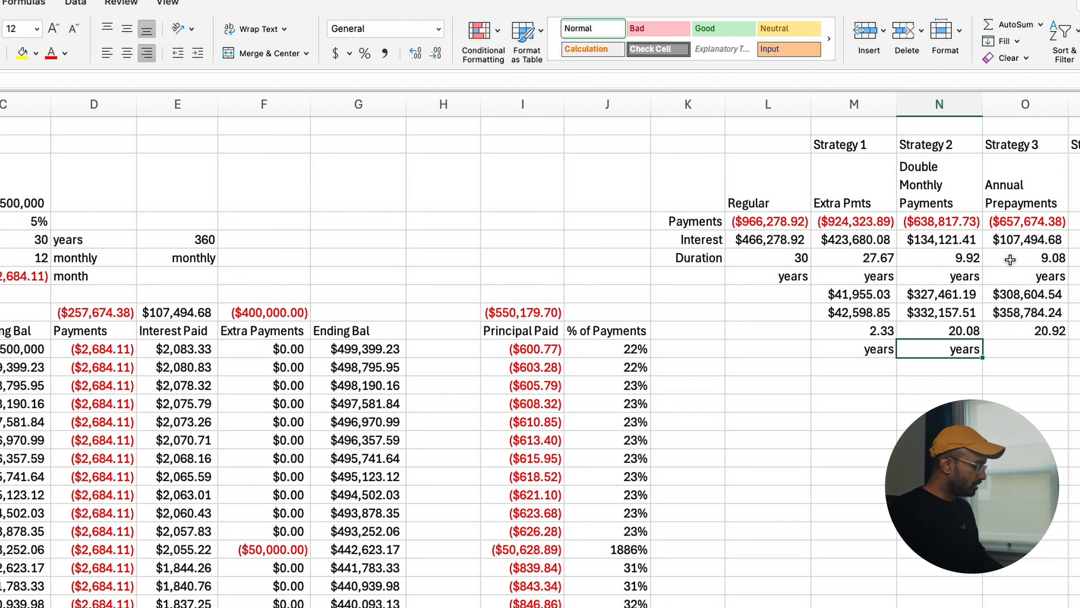
pyautogui.hotkey('ctrl', 'c')
pyautogui.press('Right')
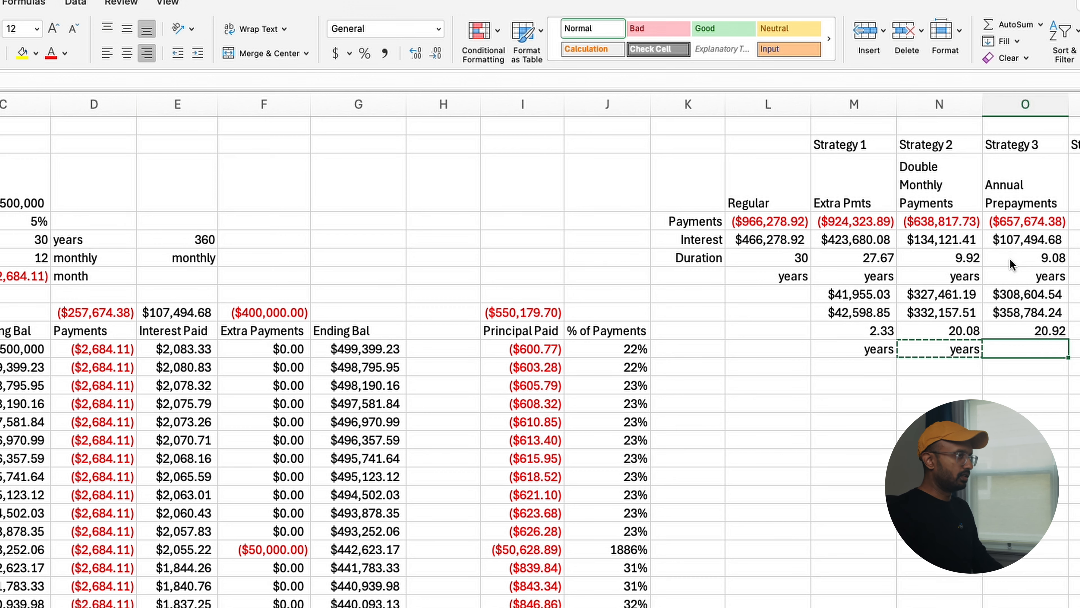
pyautogui.hotkey('ctrl', 'v')
pyautogui.press('Right')
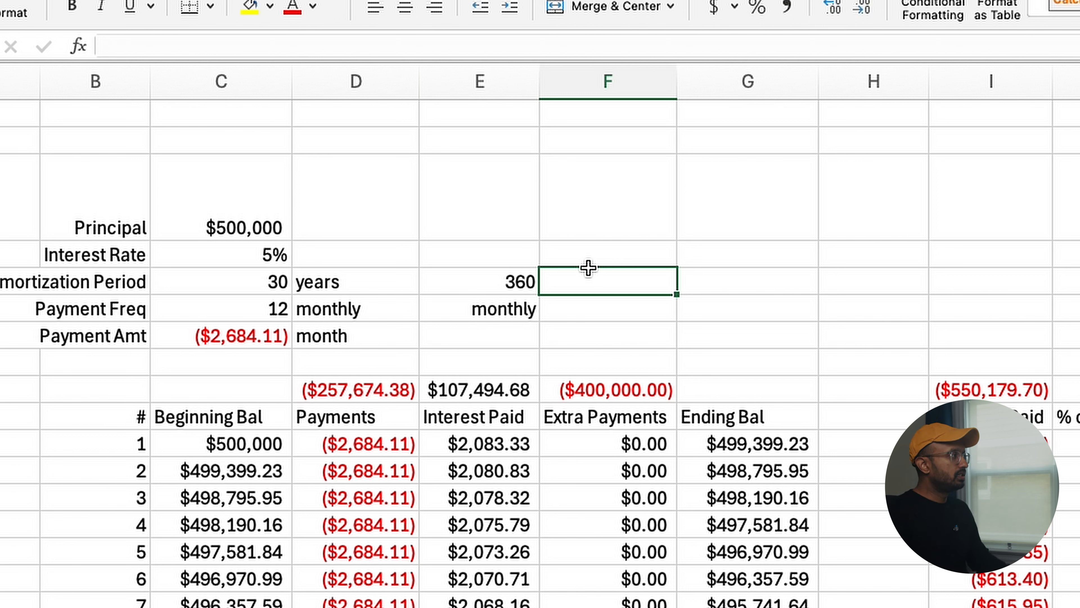
# - Set the Payment Freq in C6 to 26 and its label in D6 to bi-weekly
pyautogui.press('Down')
pyautogui.press('Left')
pyautogui.press('Left')
pyautogui.press('Left')
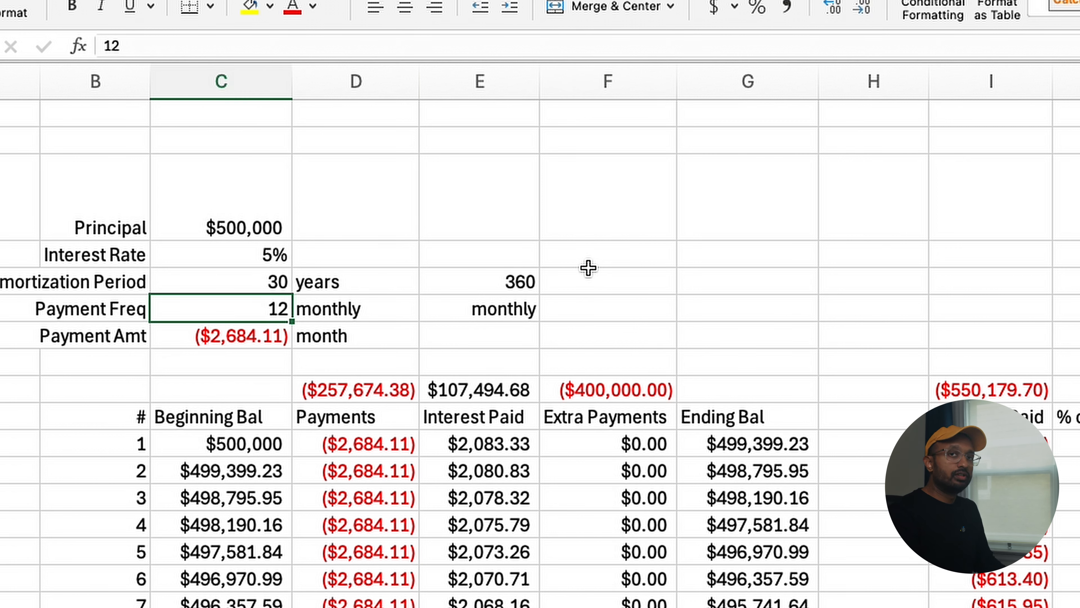
pyautogui.write('26')
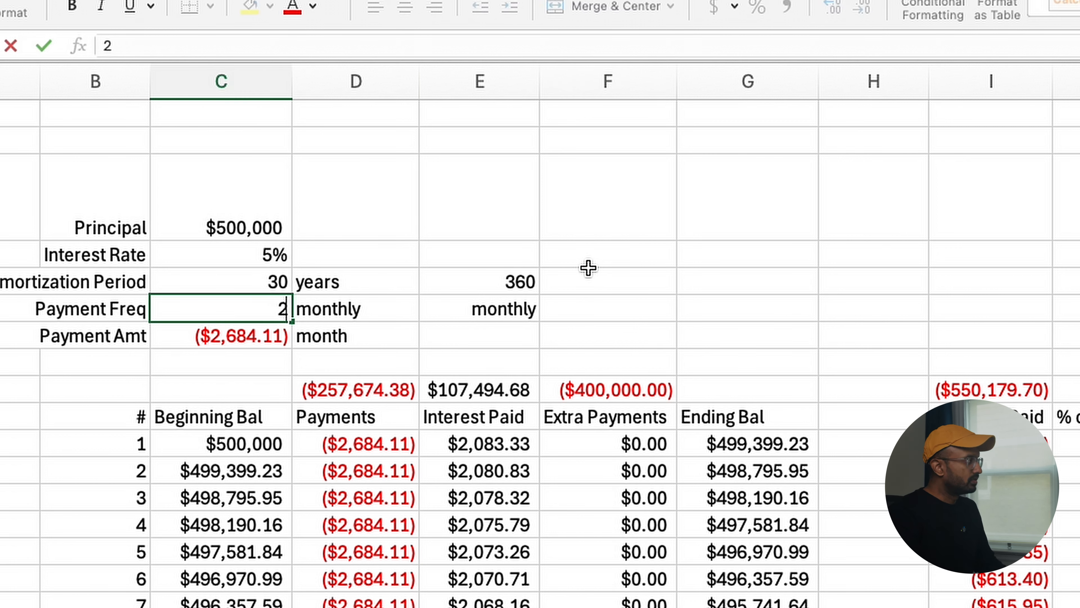
pyautogui.press('Right')
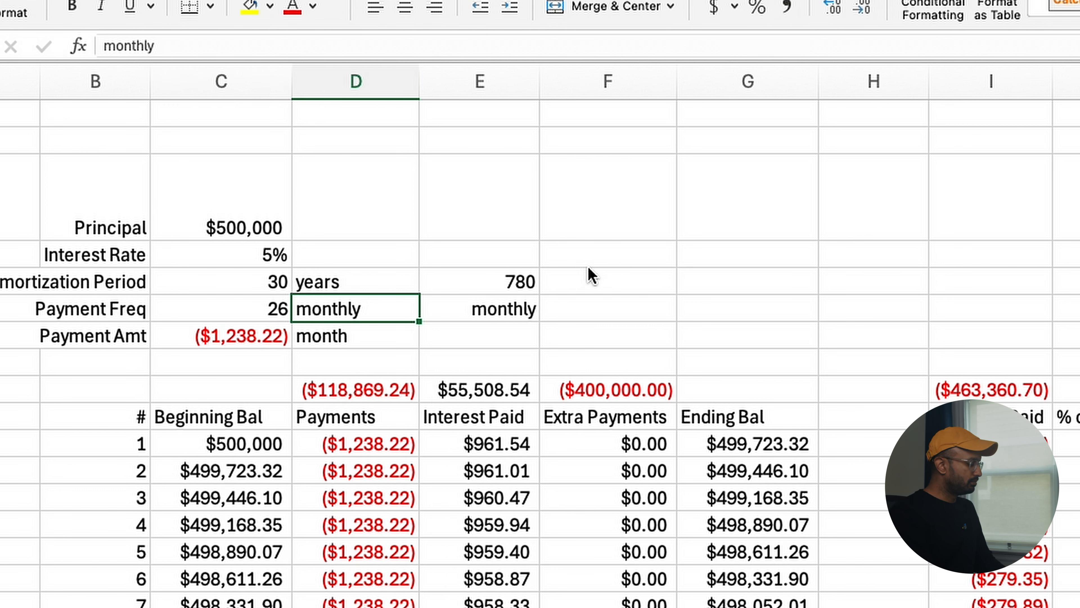
pyautogui.write('bi-weekly')
pyautogui.hotkey('ctrl', 'Return')
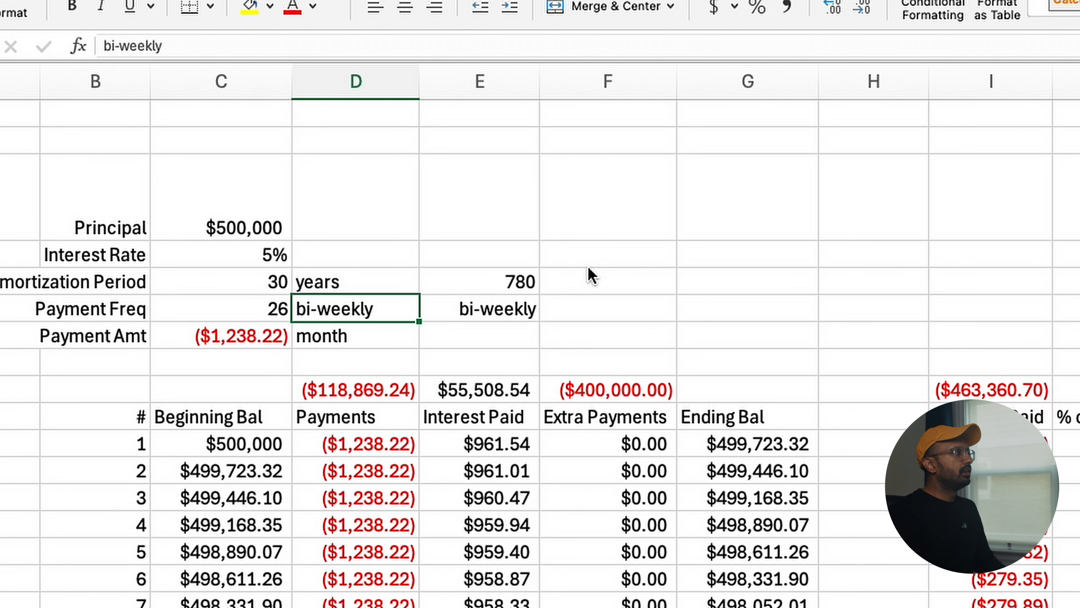
# - Enter the monthly equivalent of the bi-weekly payments as +26/2 in G6 and label it monthly in H6
pyautogui.press('Right')
pyautogui.press('Right')
pyautogui.press('Right')
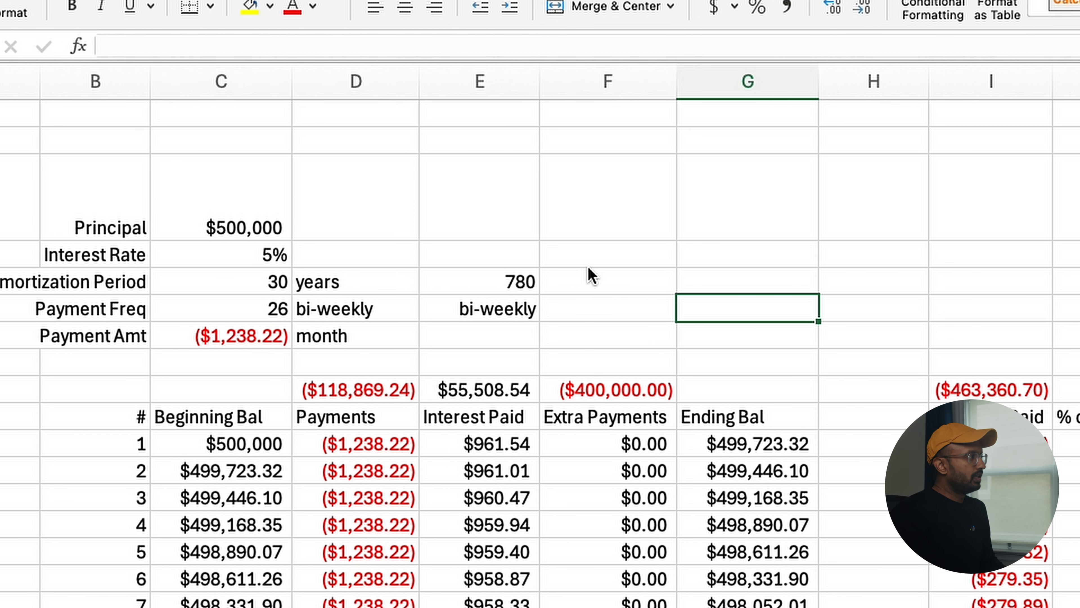
pyautogui.write('+26')
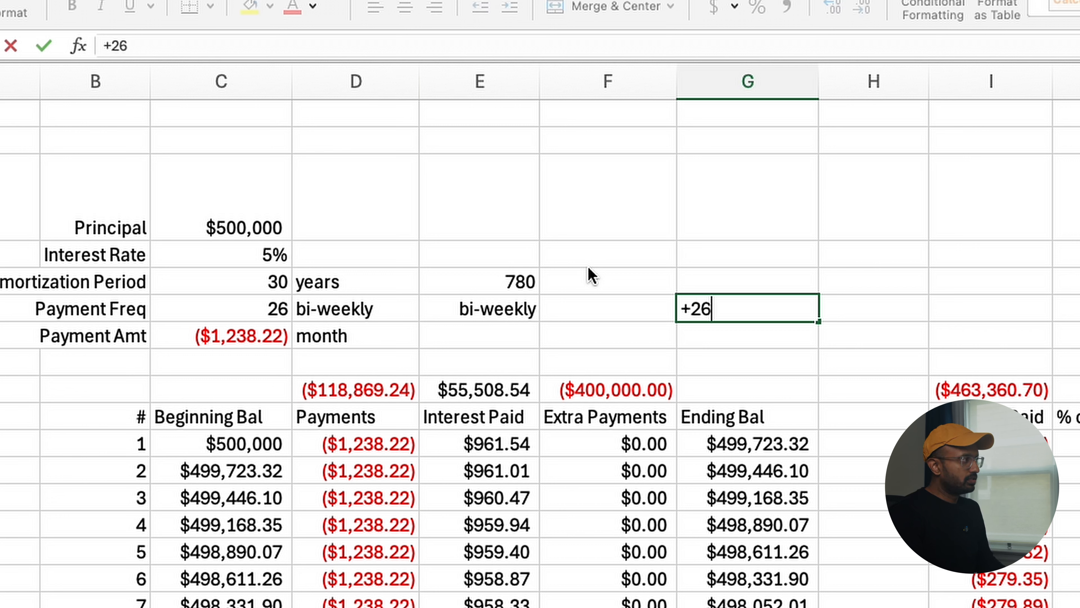
pyautogui.write('/2')
pyautogui.press('Return')
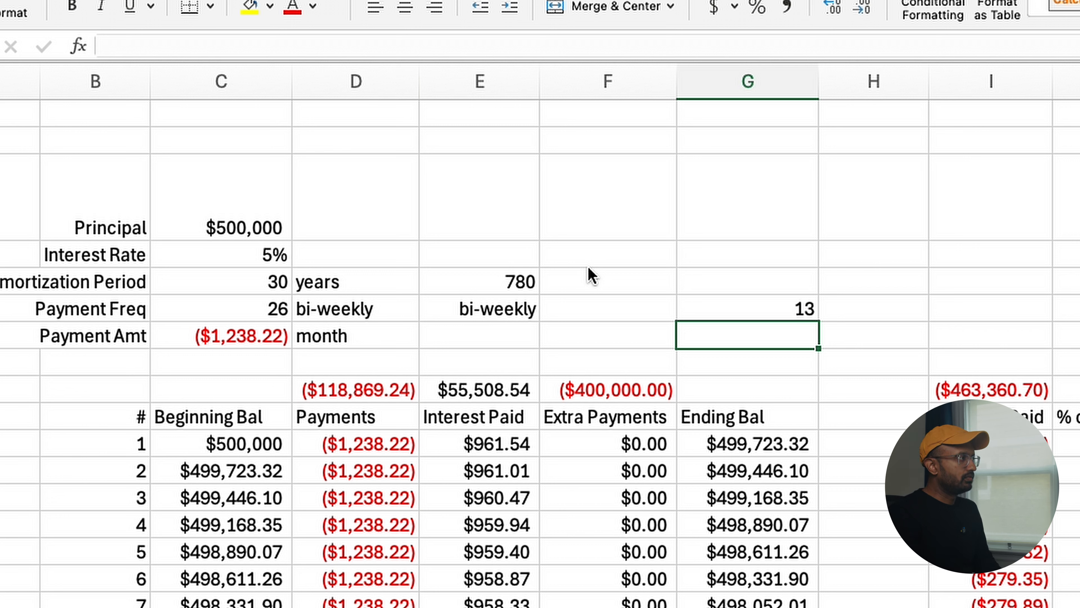
pyautogui.press('Up')
pyautogui.press('Right')
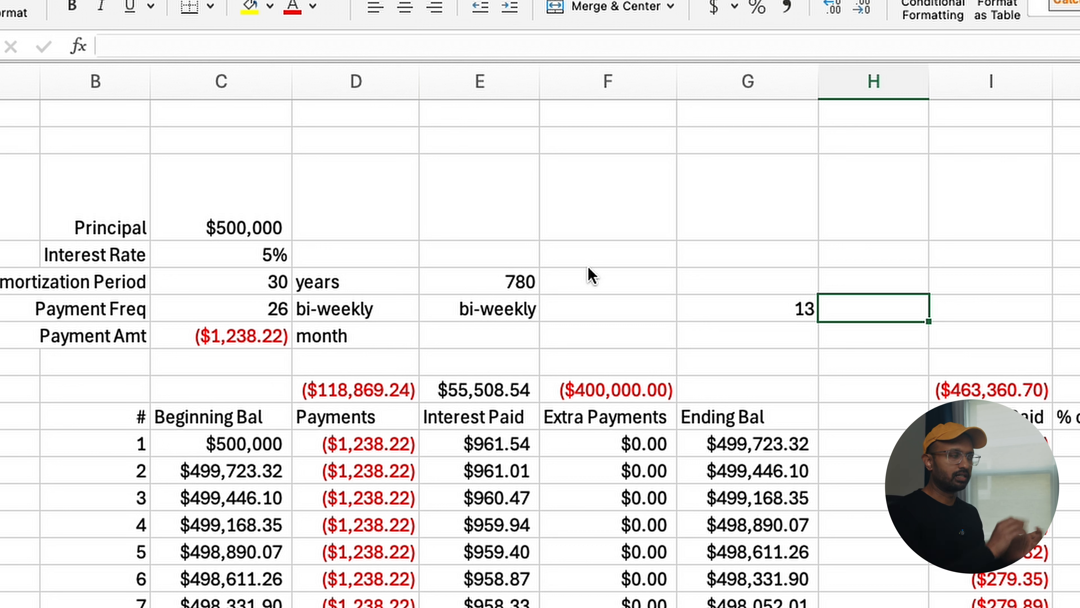
pyautogui.write('monthly')
pyautogui.click(224, 280)
# - Review the loan inputs and the rate, nper, pv and fv arguments of the Payment Amt's PMT formula in C7
pyautogui.click(236, 221)
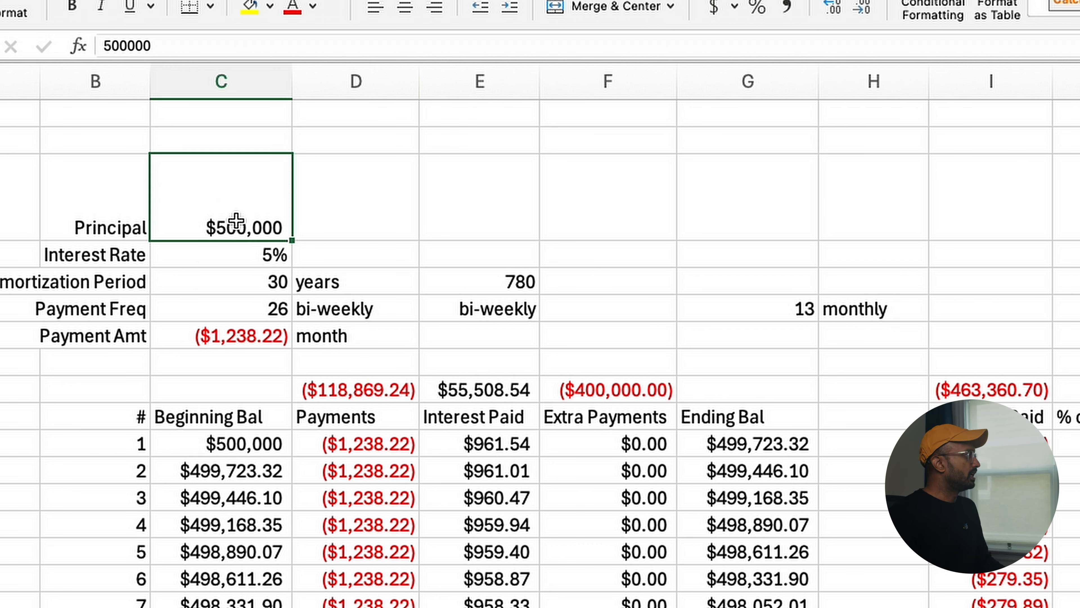
pyautogui.click(239, 279)
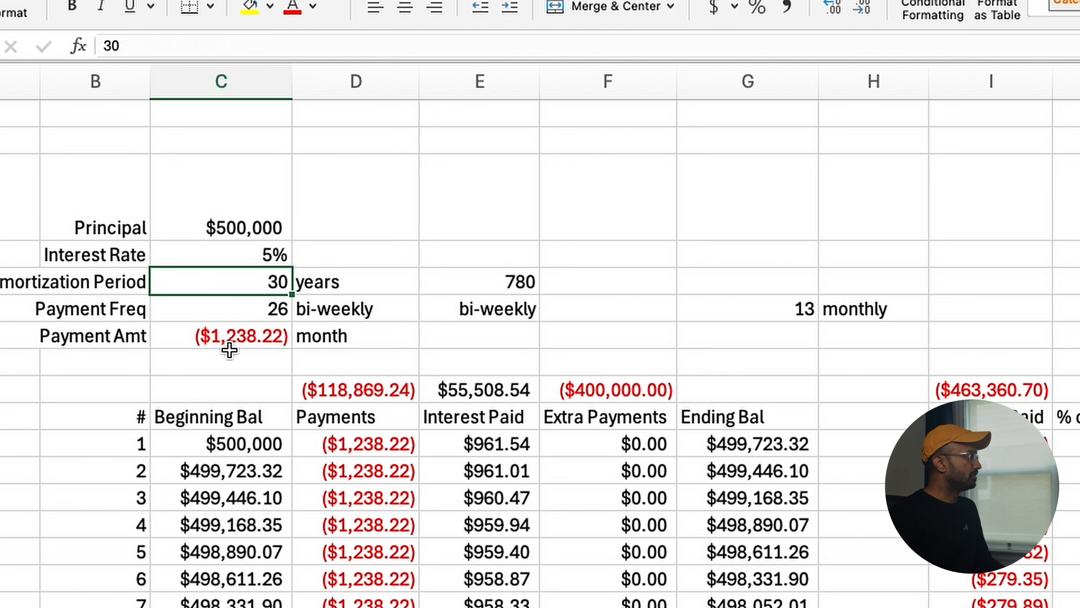
pyautogui.click(231, 334)
pyautogui.click(291, 45)
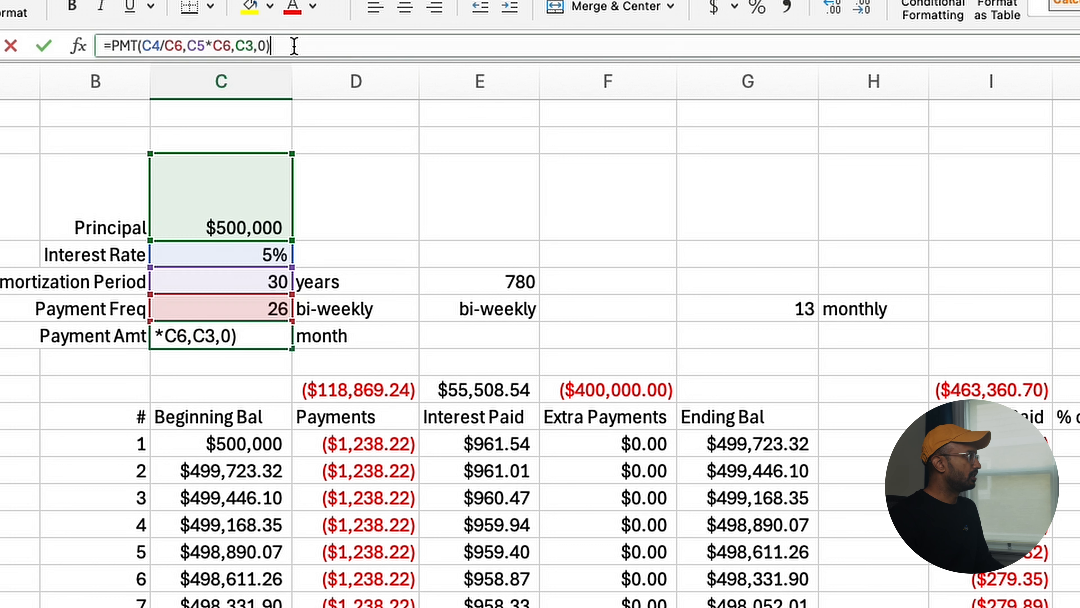
pyautogui.click(160, 46)
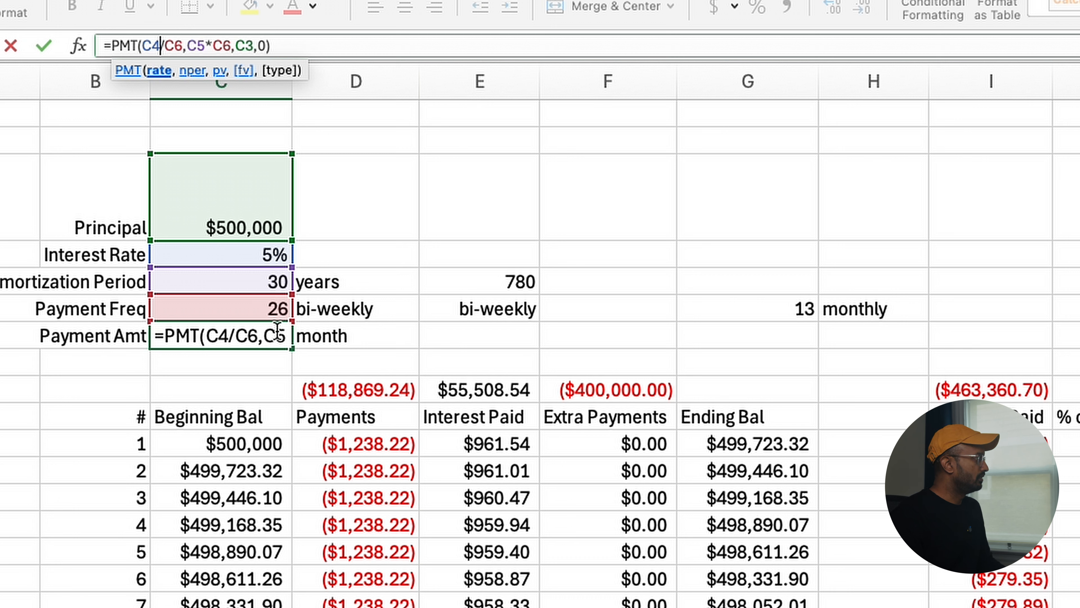
pyautogui.click(199, 46)
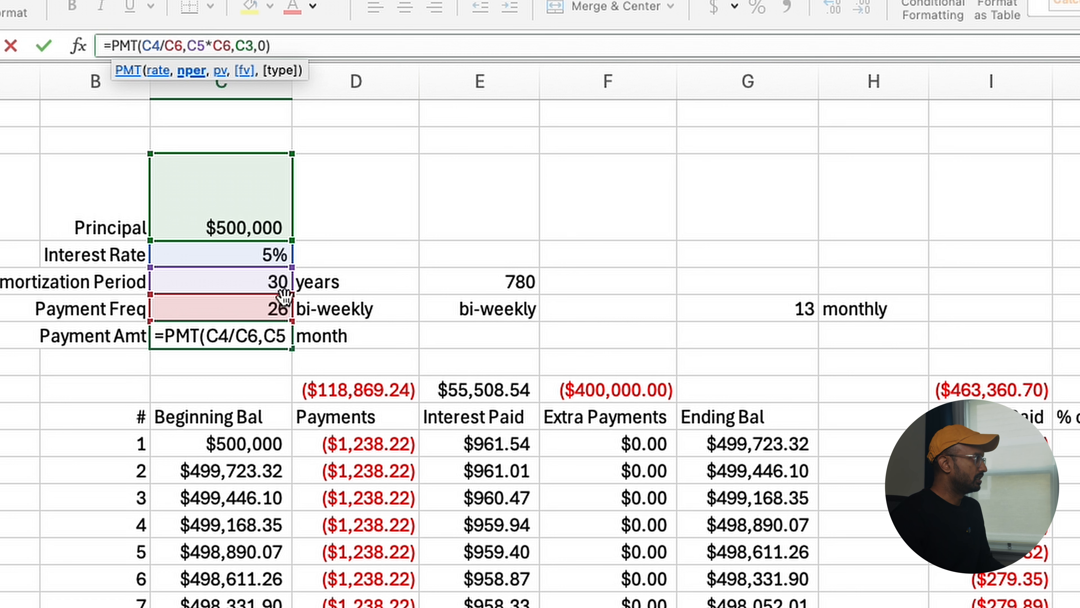
pyautogui.click(238, 45)
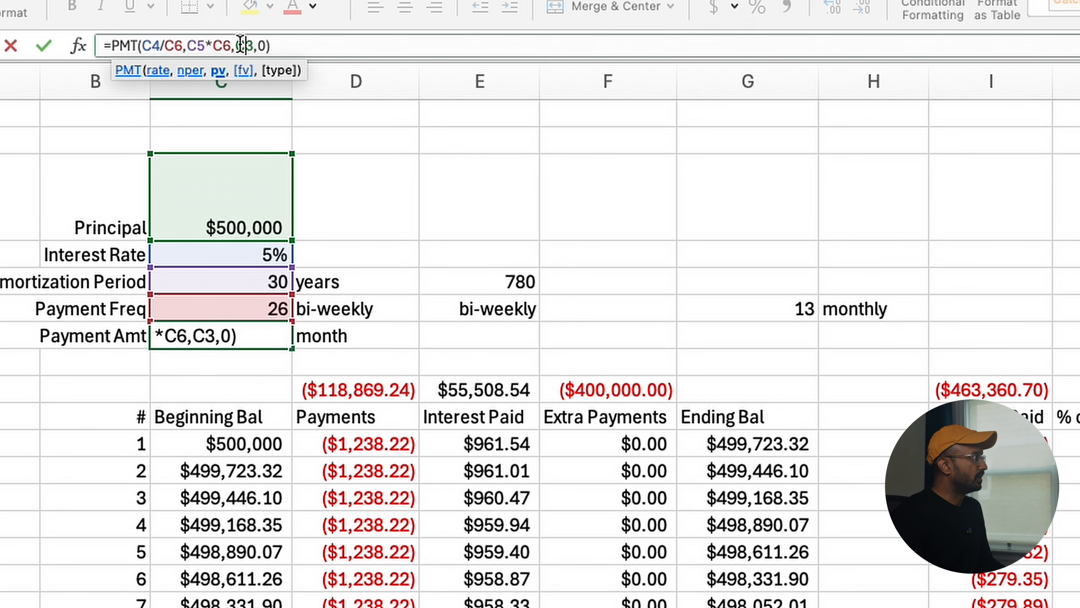
pyautogui.click(258, 45)
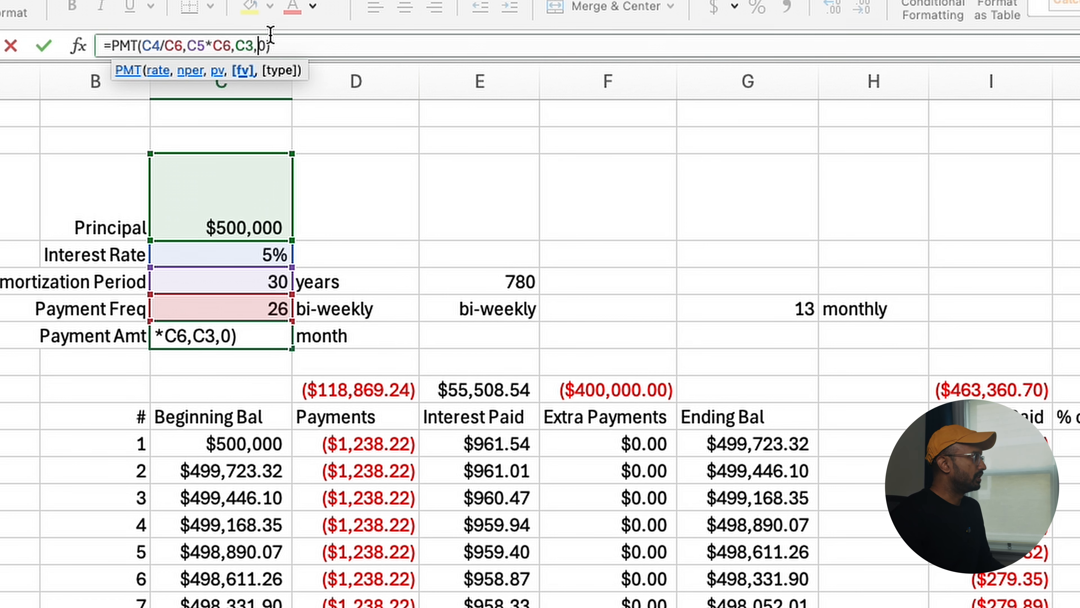
pyautogui.press('Return')
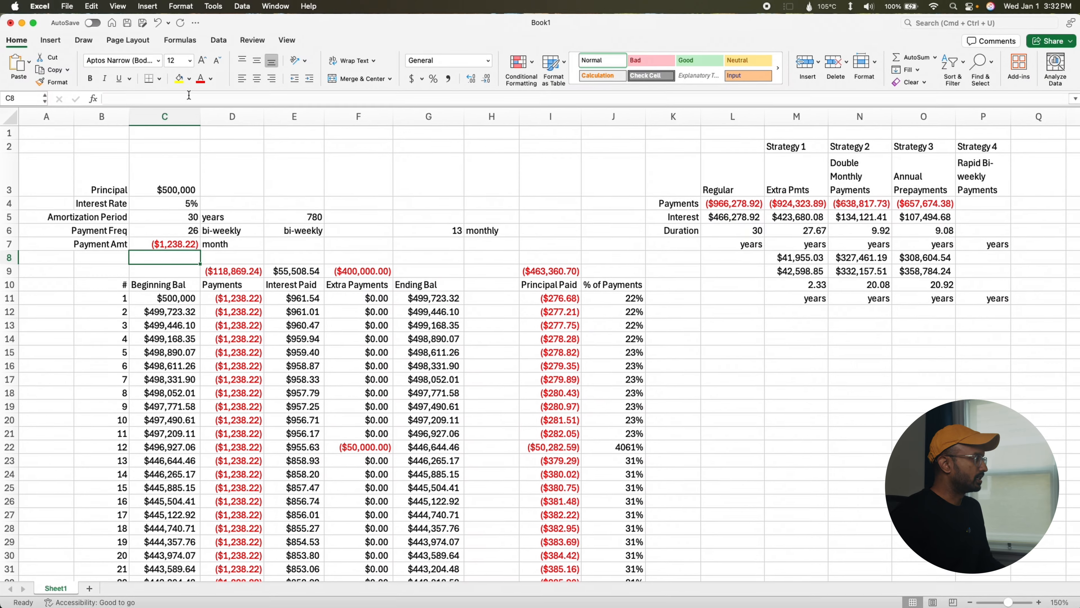
# - Extend the payment numbering in column B beyond 360 down to 780 in B790, matching the total number of bi-weekly periods
pyautogui.click(114, 410)
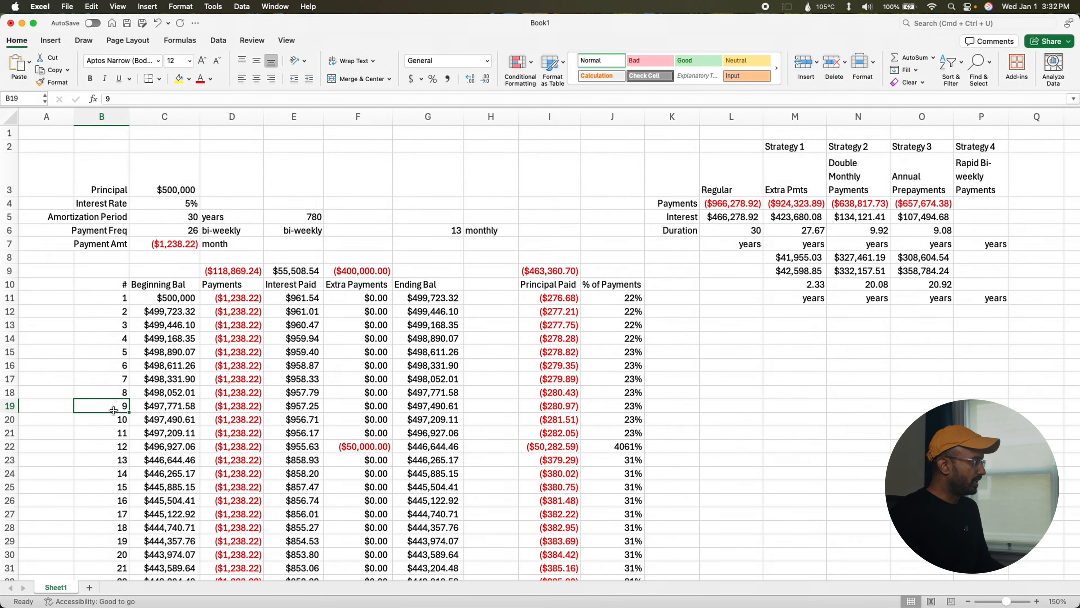
pyautogui.click(103, 453)
pyautogui.press('super+Down')
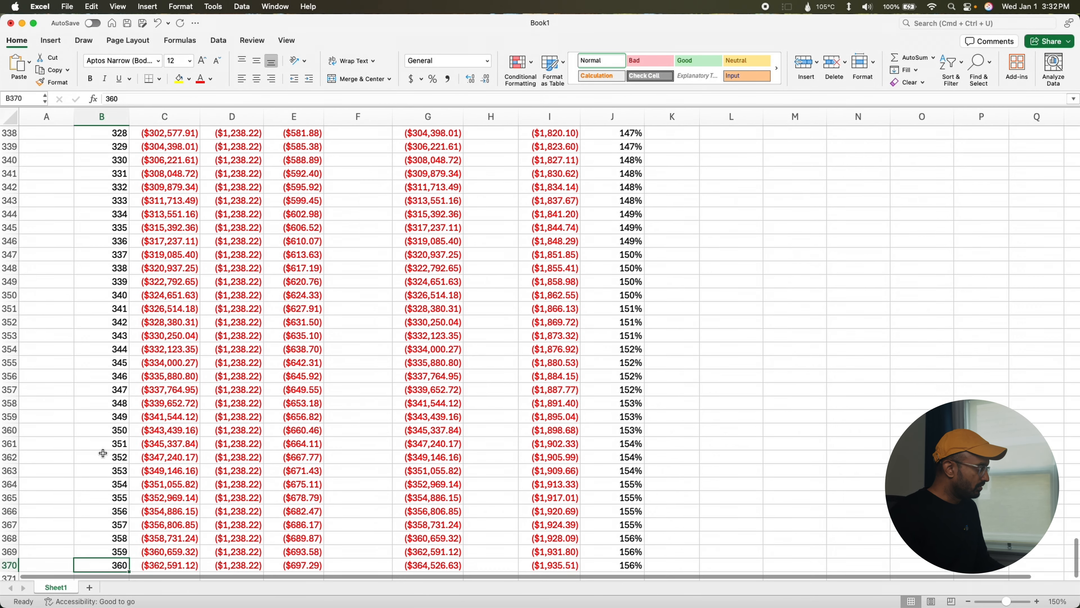
pyautogui.scroll(-5, 103, 453)
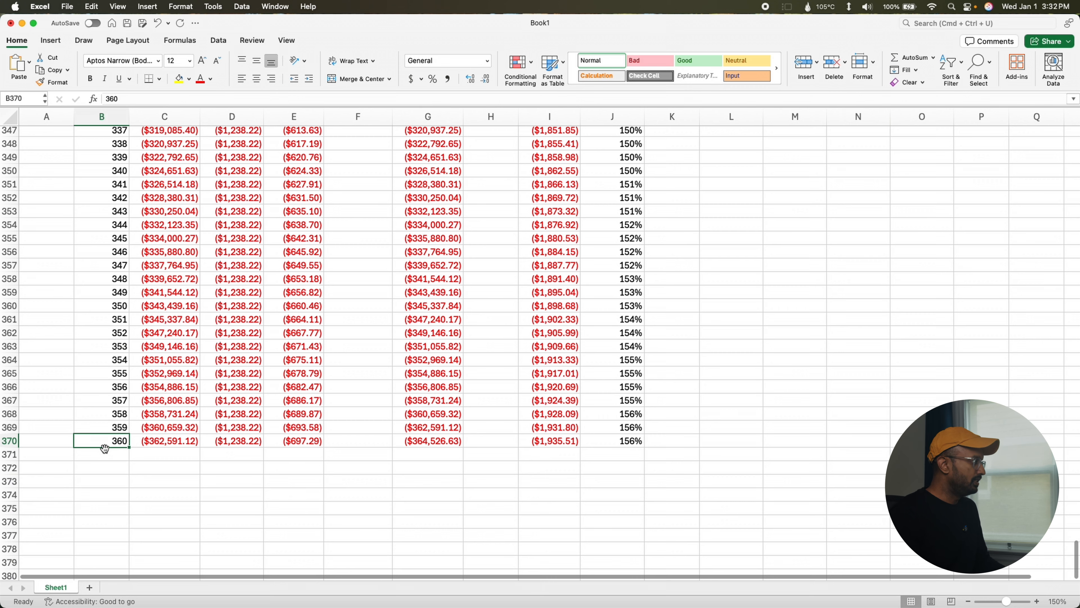
pyautogui.press('super+Up')
pyautogui.scroll(1, 342, 205)
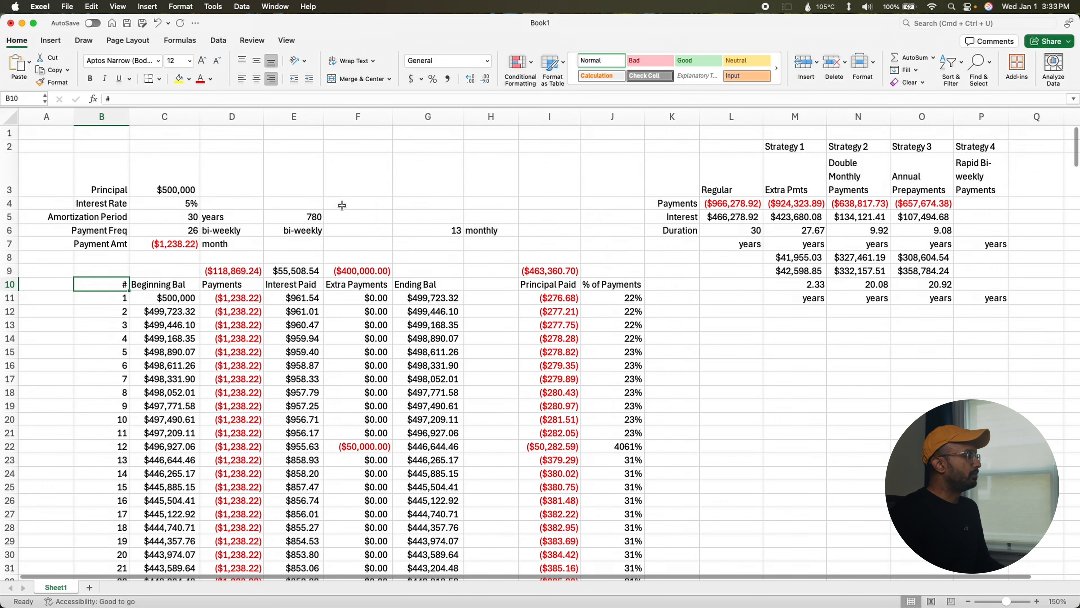
pyautogui.click(310, 217)
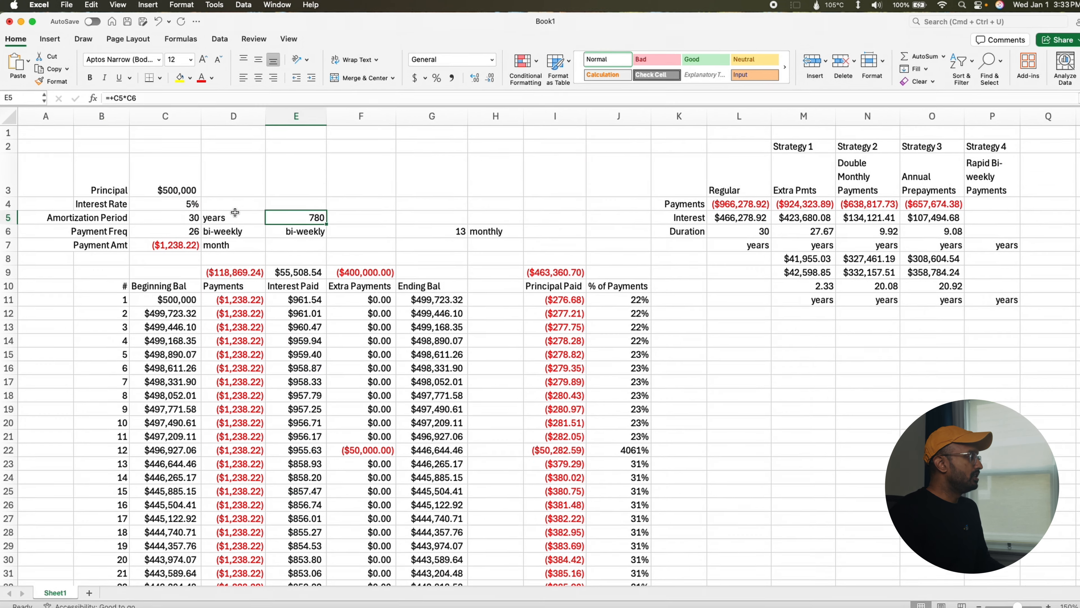
pyautogui.click(102, 528)
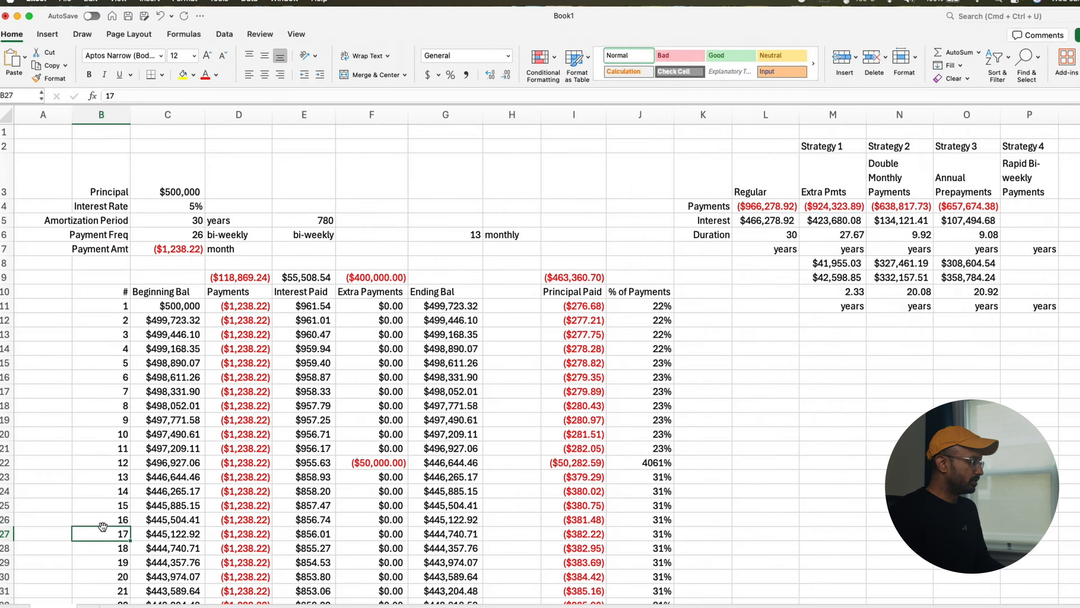
pyautogui.press('super+Down')
pyautogui.scroll(-5, 92, 436)
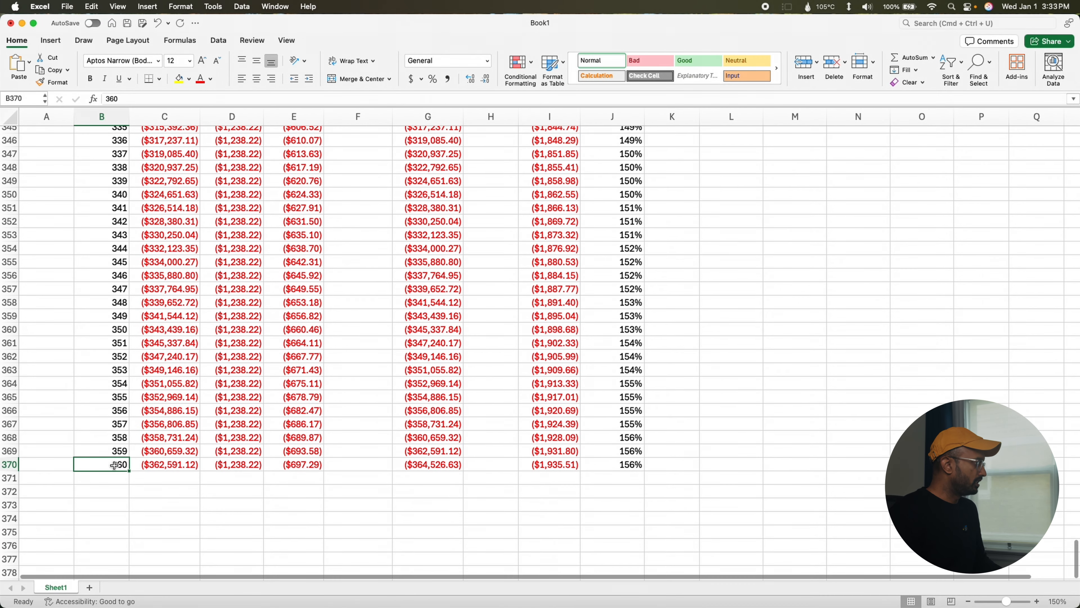
pyautogui.moveTo(114, 465); pyautogui.dragTo(634, 525)
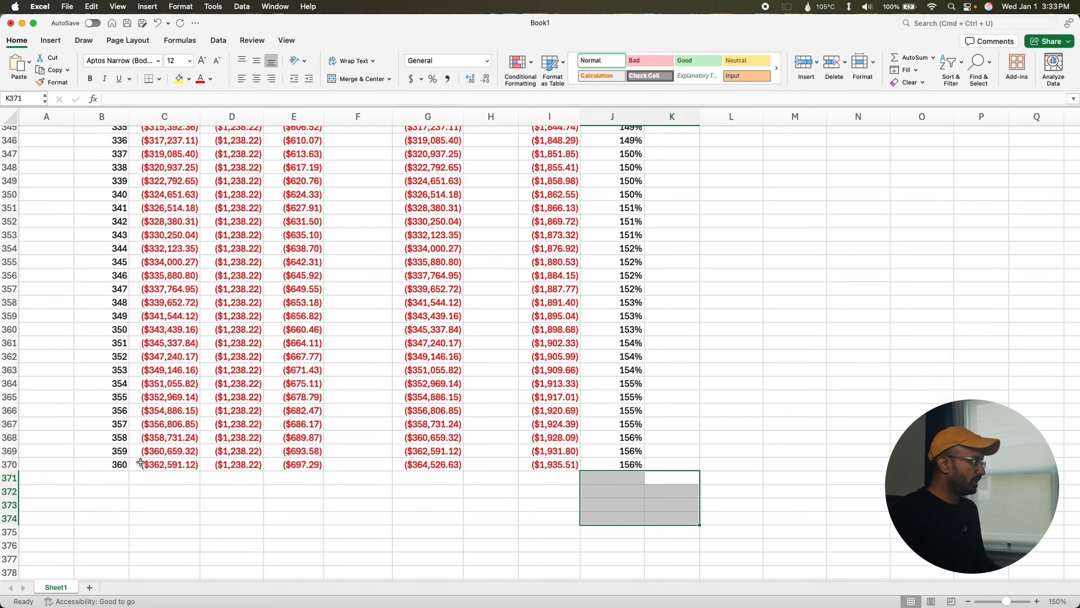
pyautogui.click(114, 464)
pyautogui.moveTo(129, 470); pyautogui.dragTo(121, 421)
pyautogui.click(114, 419)
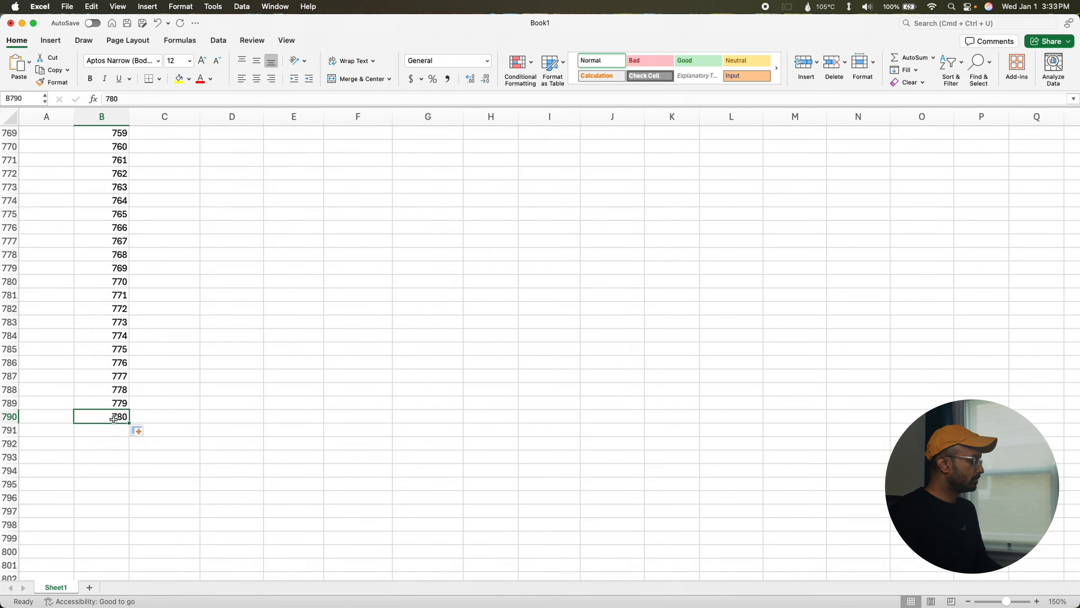
# - Clear all the Extra Payments entries in column F from F11 downward
pyautogui.press('super+Up')
pyautogui.click(371, 249)
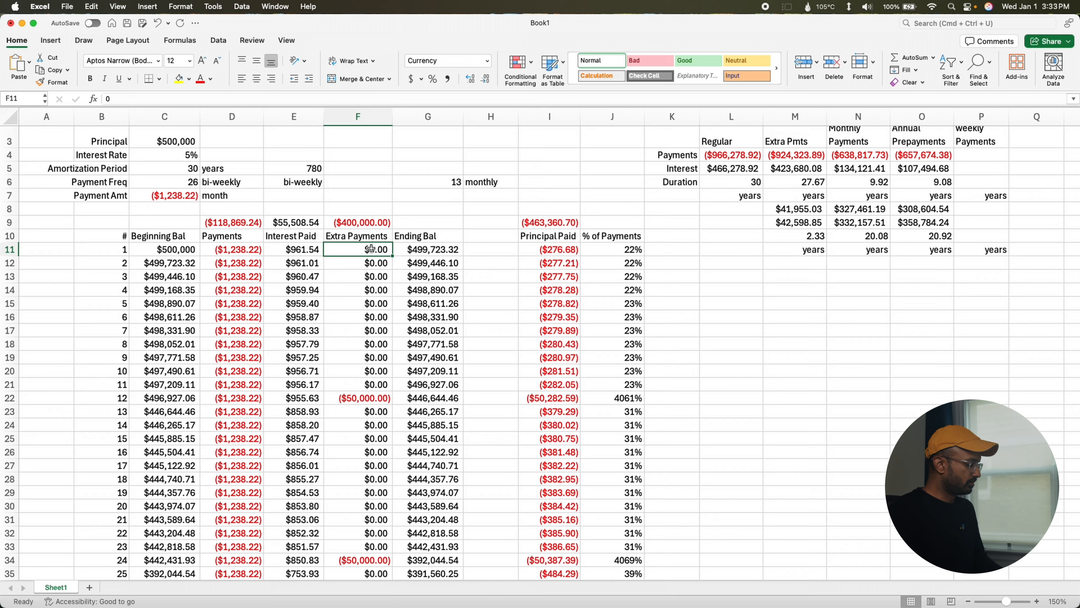
pyautogui.press('super+shift+Down')
pyautogui.press('Delete')
pyautogui.press('super+Up')
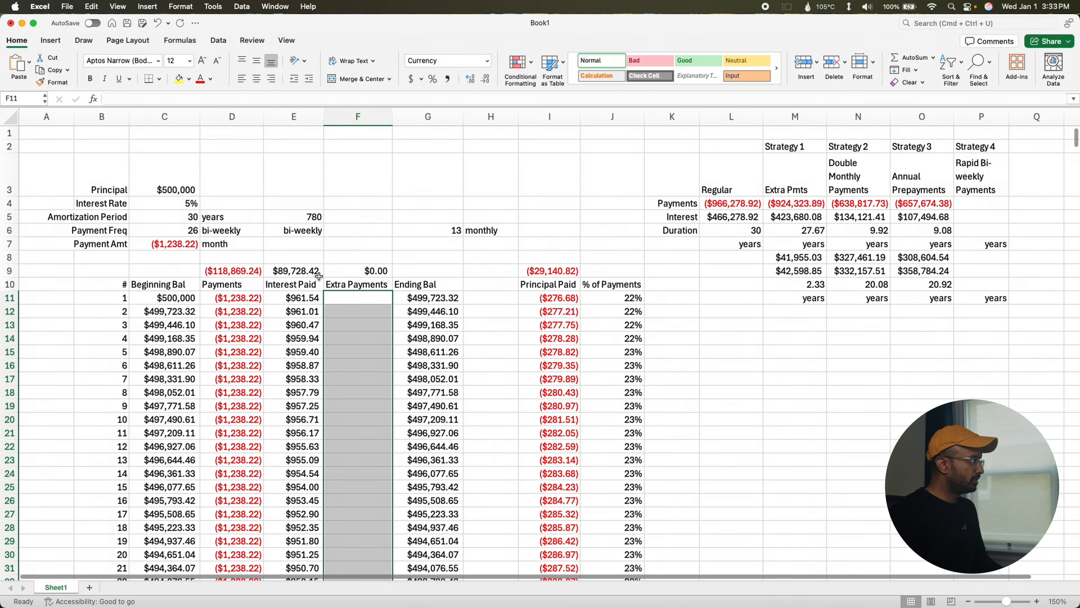
# - Fill the schedule formulas in C370:J370 down through row 790 and check the end of the schedule
pyautogui.click(147, 444)
pyautogui.press('super+Down')
pyautogui.scroll(-6, 161, 404)
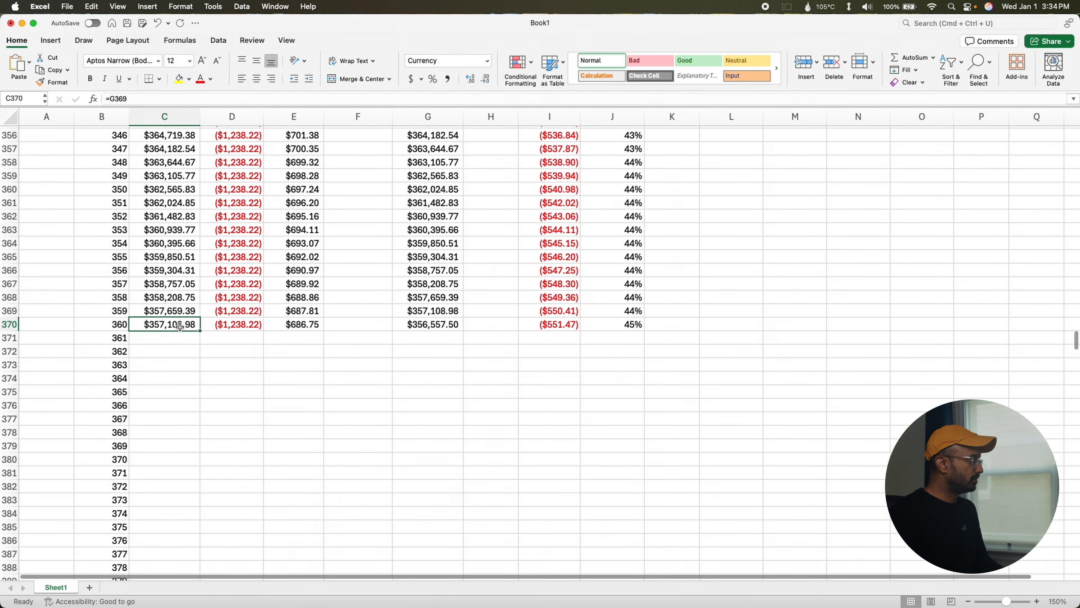
pyautogui.moveTo(180, 326); pyautogui.dragTo(643, 330)
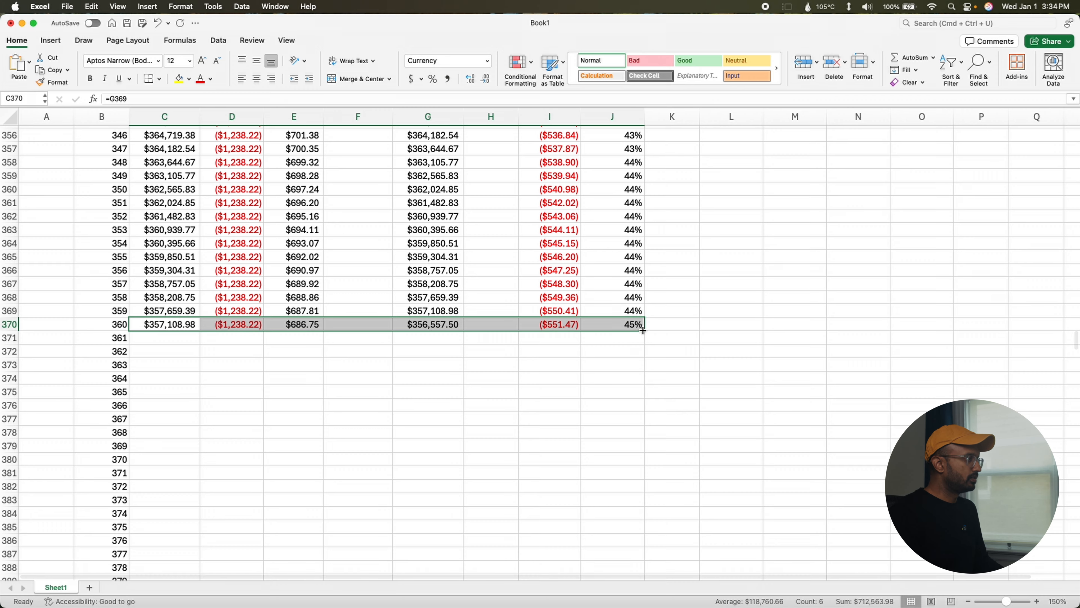
pyautogui.doubleClick(643, 331)
pyautogui.click(315, 485)
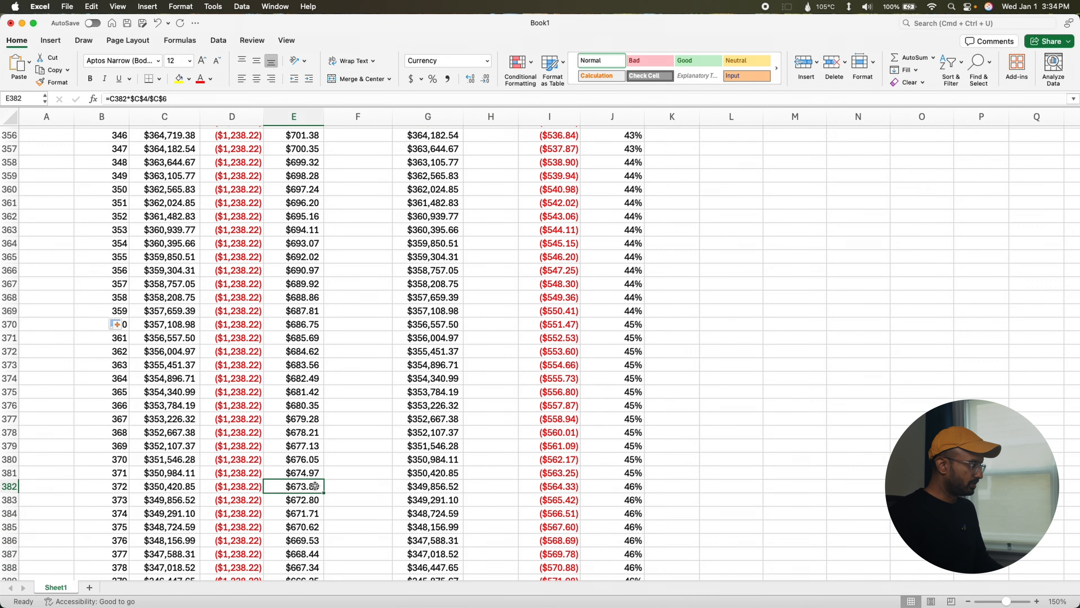
pyautogui.press('super+Down')
pyautogui.click(428, 565)
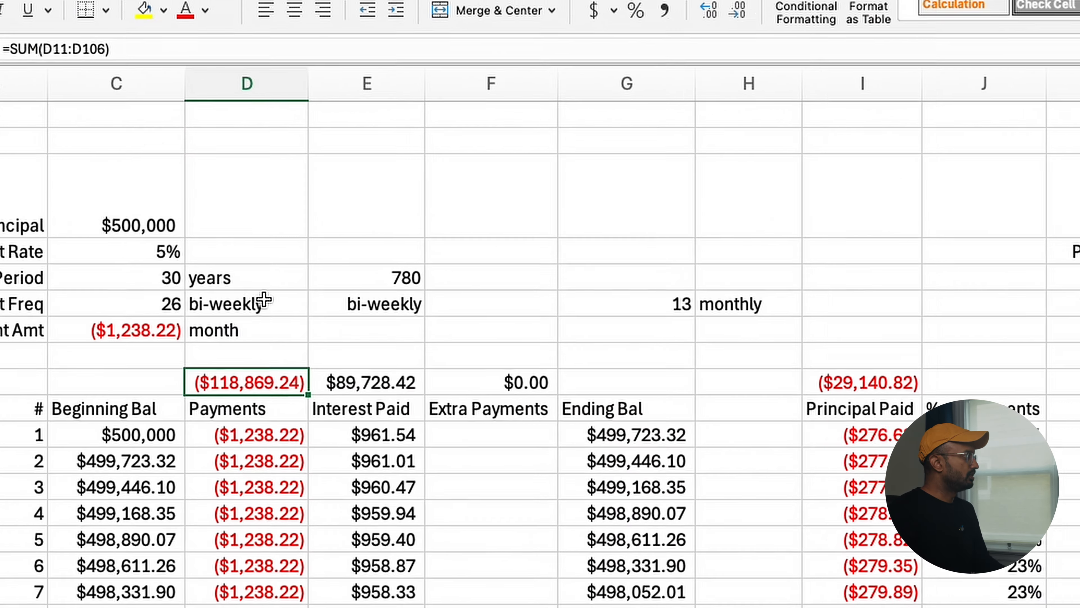
# - Replace the Payments total in D9 with =SUM(D11:D790) so it covers all bi-weekly payments
pyautogui.write('=sum(')
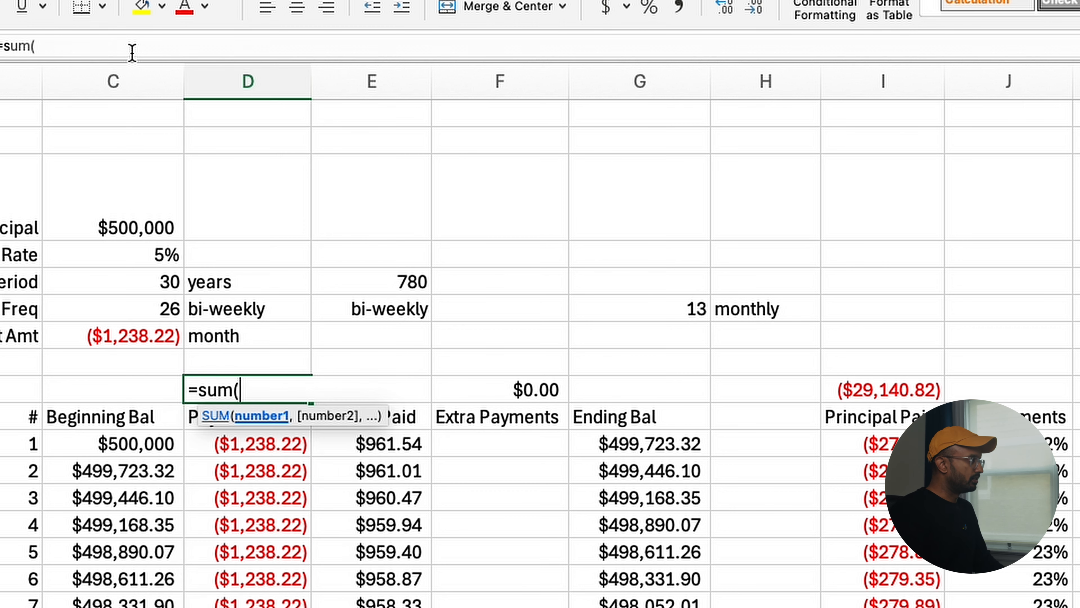
pyautogui.press('Down')
pyautogui.press('Down')
pyautogui.hotkey('ctrl', 'shift', 'Down')
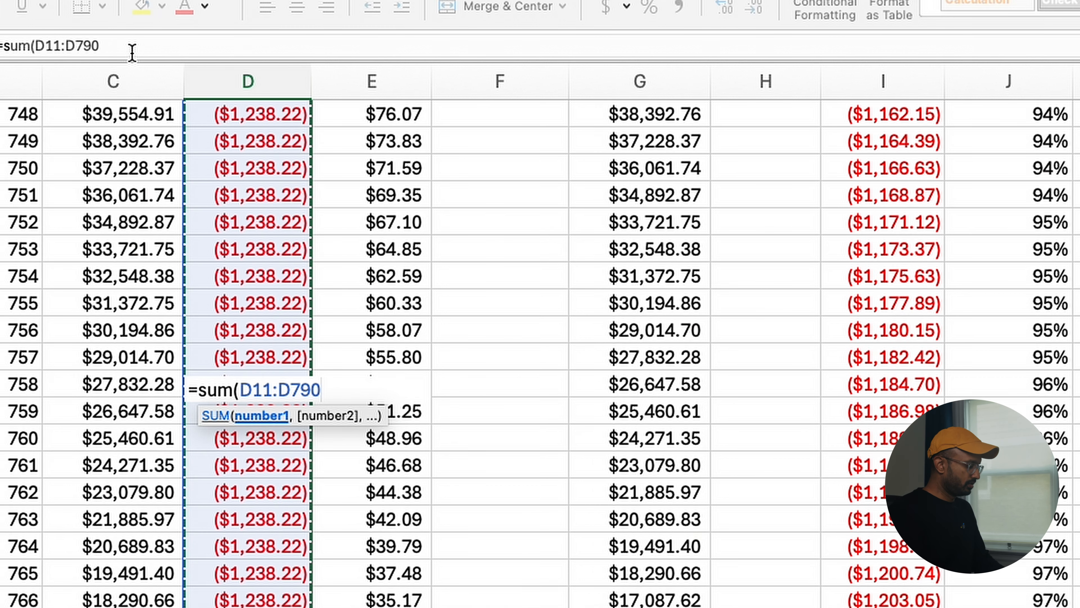
pyautogui.write(')')
pyautogui.press('Return')
pyautogui.press('Up')
pyautogui.press('Up')
pyautogui.press('Up')
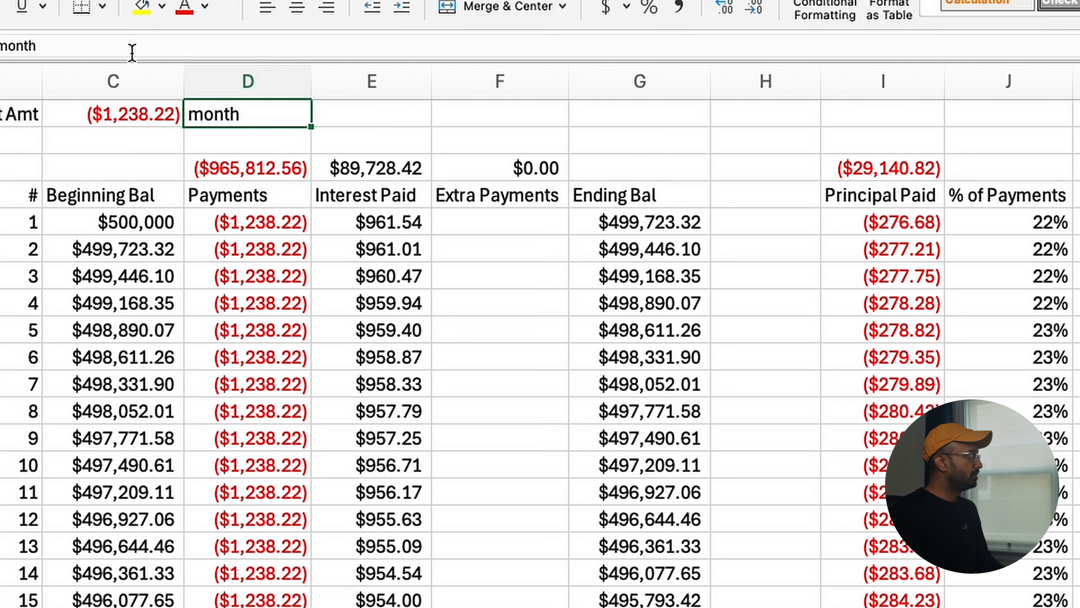
# - Copy the D9 total formula to the Interest Paid, Extra Payments and Principal Paid totals in E9, F9 and I9
pyautogui.scroll(5, 145, 238)
pyautogui.click(255, 389)
pyautogui.press('super+c')
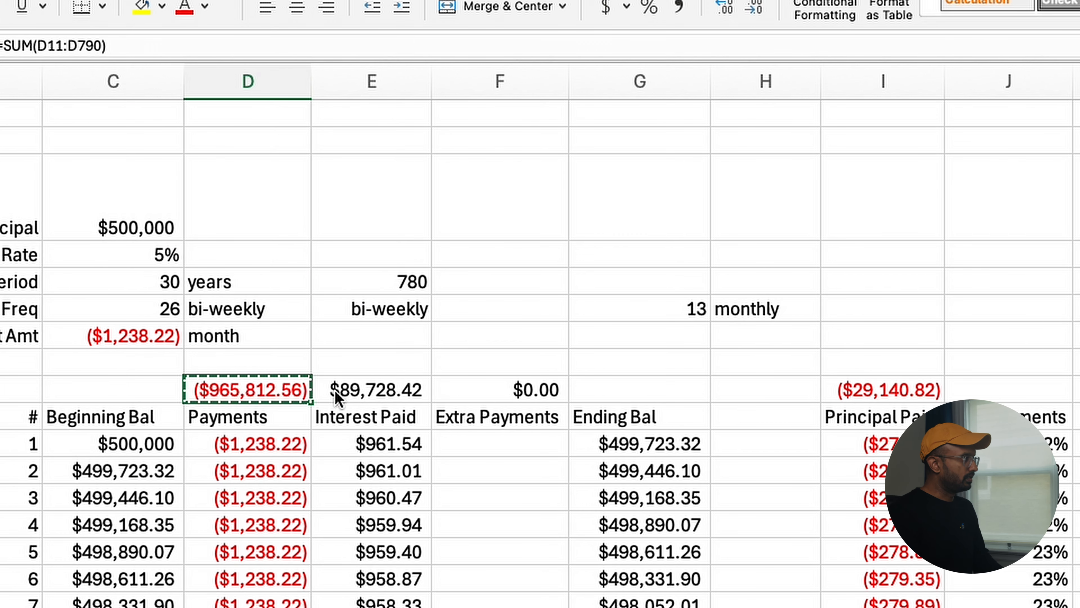
pyautogui.click(340, 393)
pyautogui.press('super+v')
pyautogui.click(492, 396)
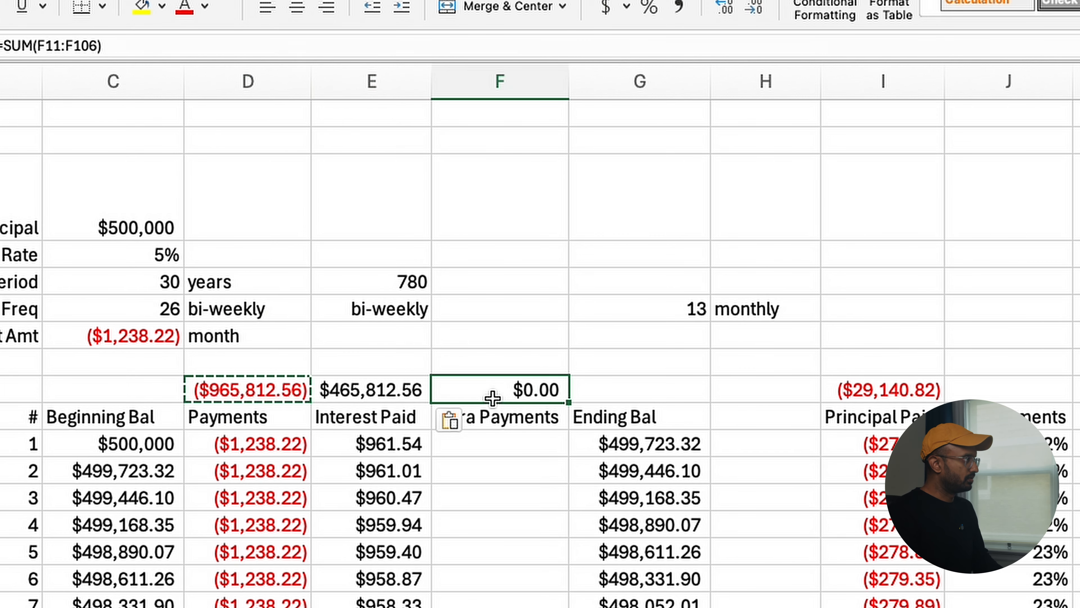
pyautogui.press('super+v')
pyautogui.click(904, 381)
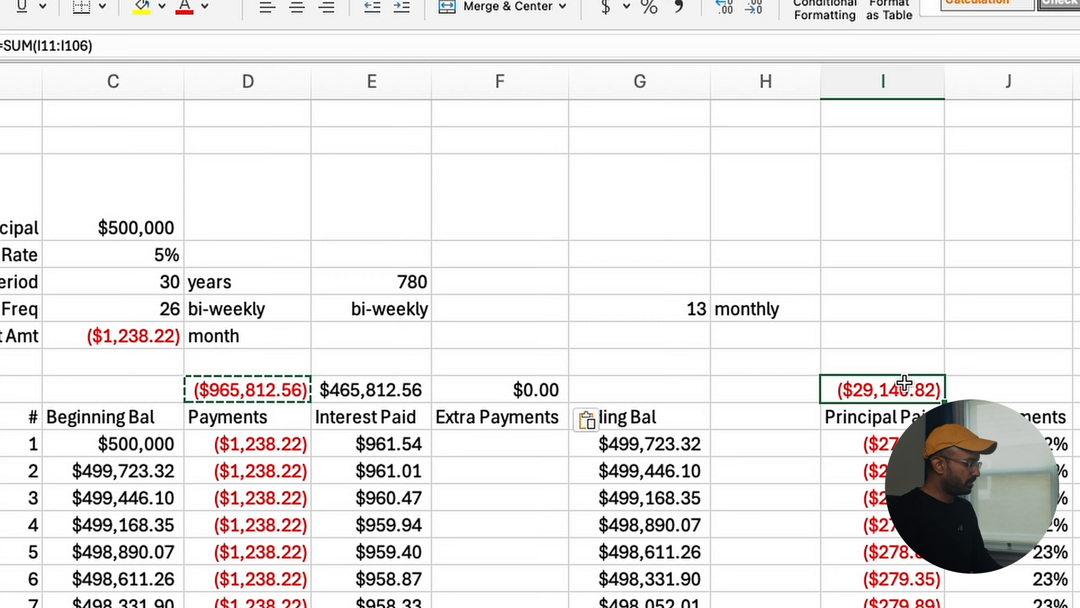
pyautogui.press('super+v')
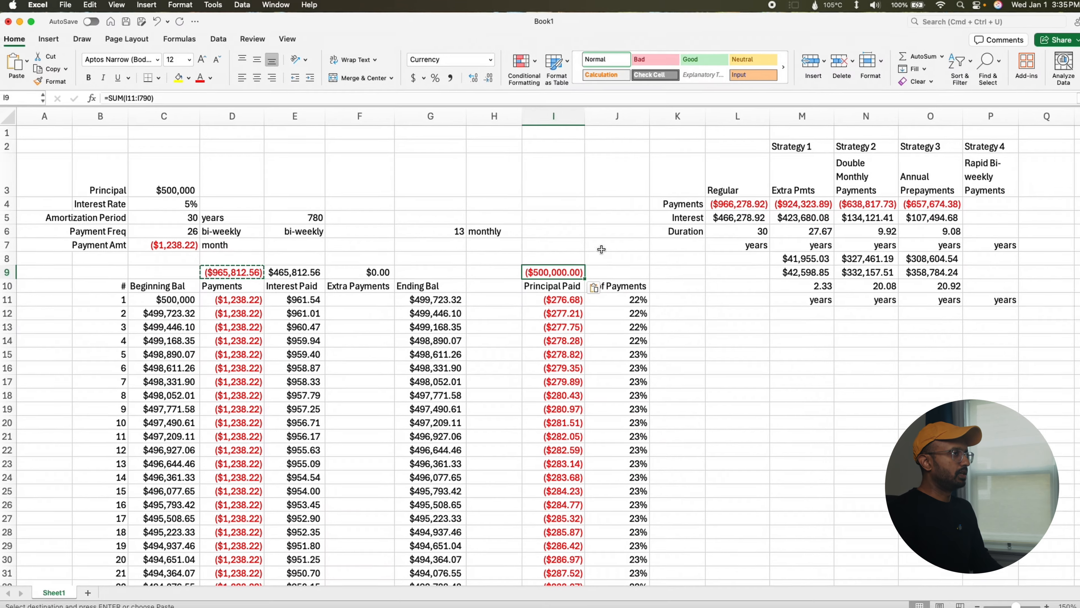
# - Enter the Strategy 4 duration in P6 as +780/26
pyautogui.click(994, 205)
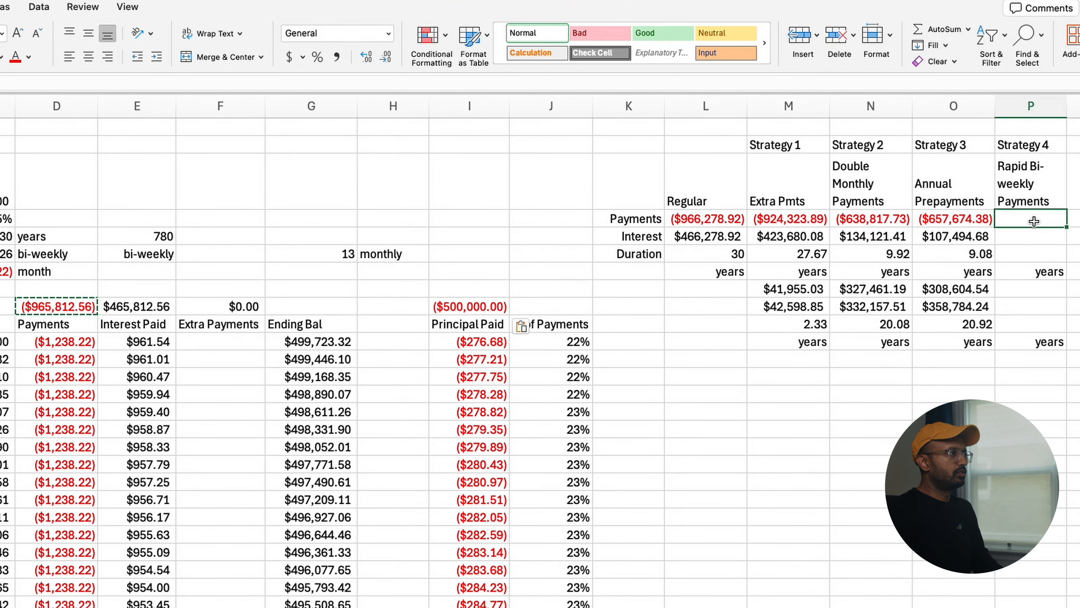
pyautogui.click(1033, 256)
pyautogui.write('+')
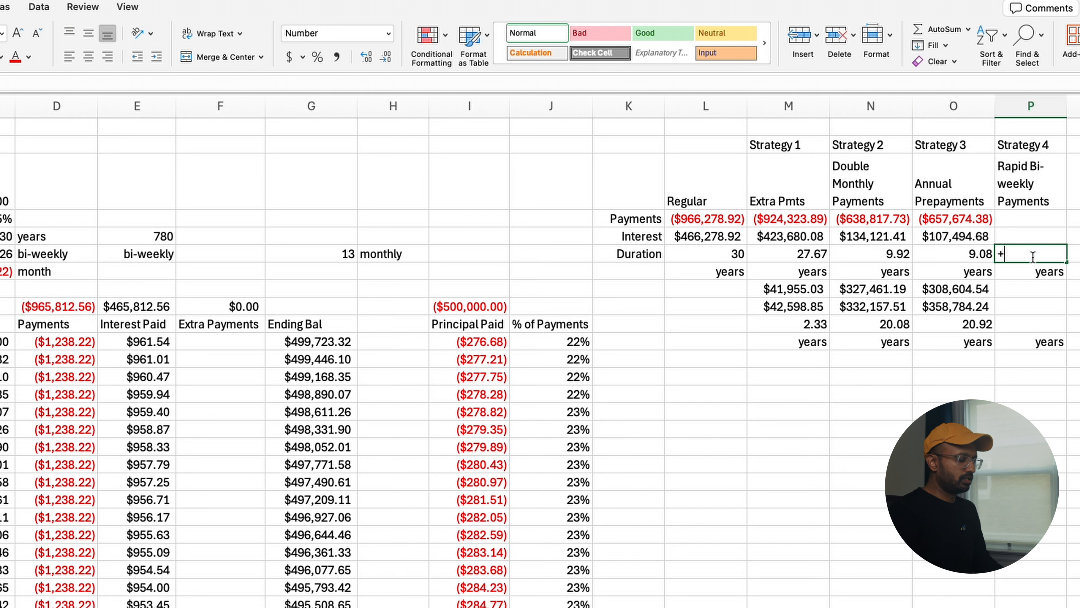
pyautogui.write('780')
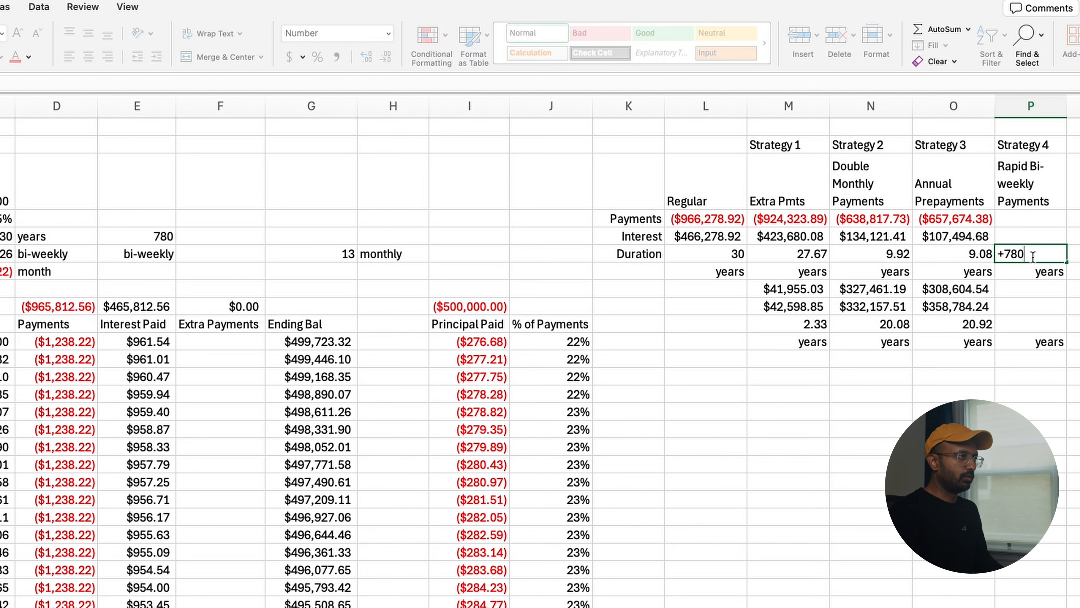
pyautogui.write('/26')
pyautogui.press('Return')
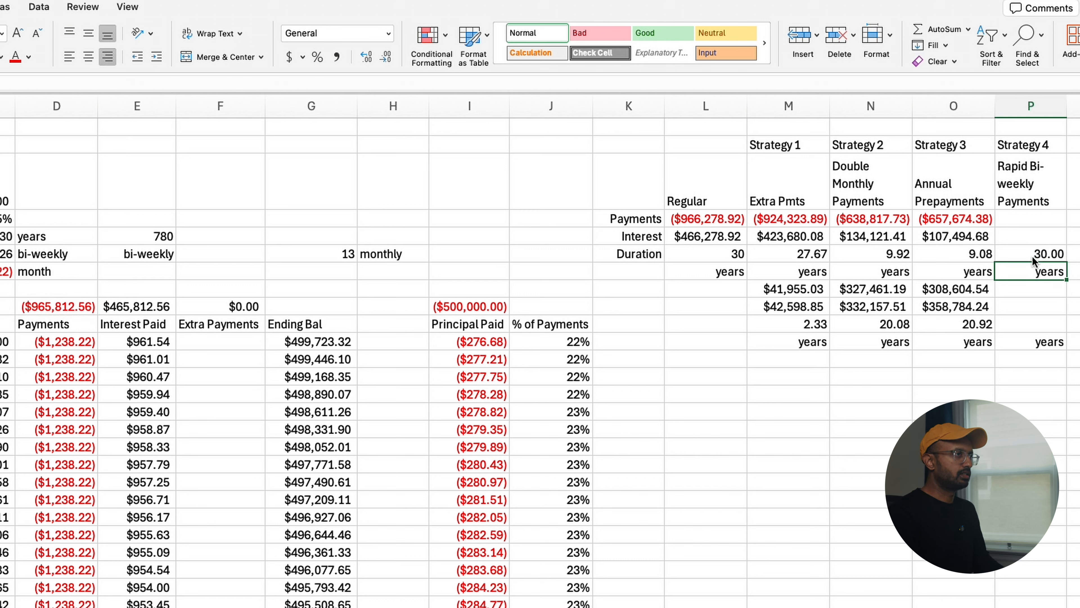
# - Link the Strategy 4 Payments in P4 to D9 and its Interest in P5 to E9
pyautogui.click(1024, 220)
pyautogui.write('+')
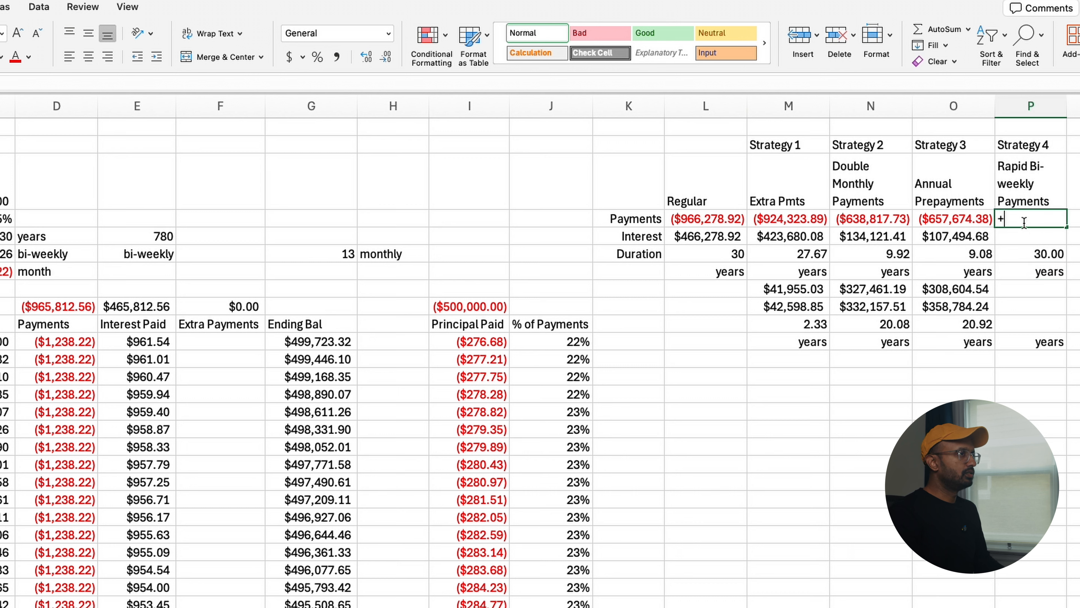
pyautogui.click(75, 307)
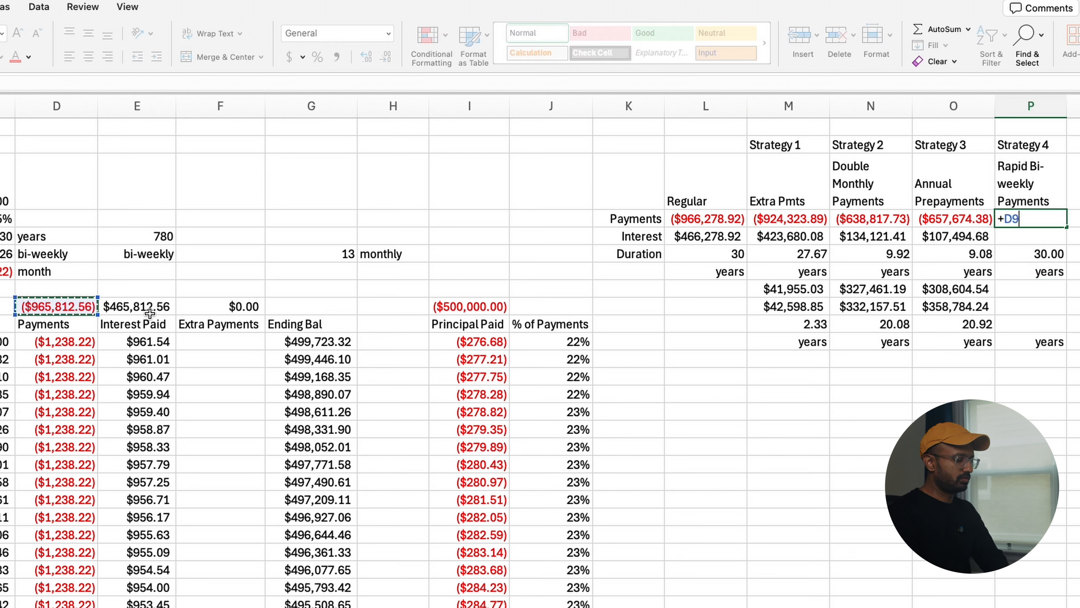
pyautogui.press('Return')
pyautogui.write('+')
pyautogui.click(136, 308)
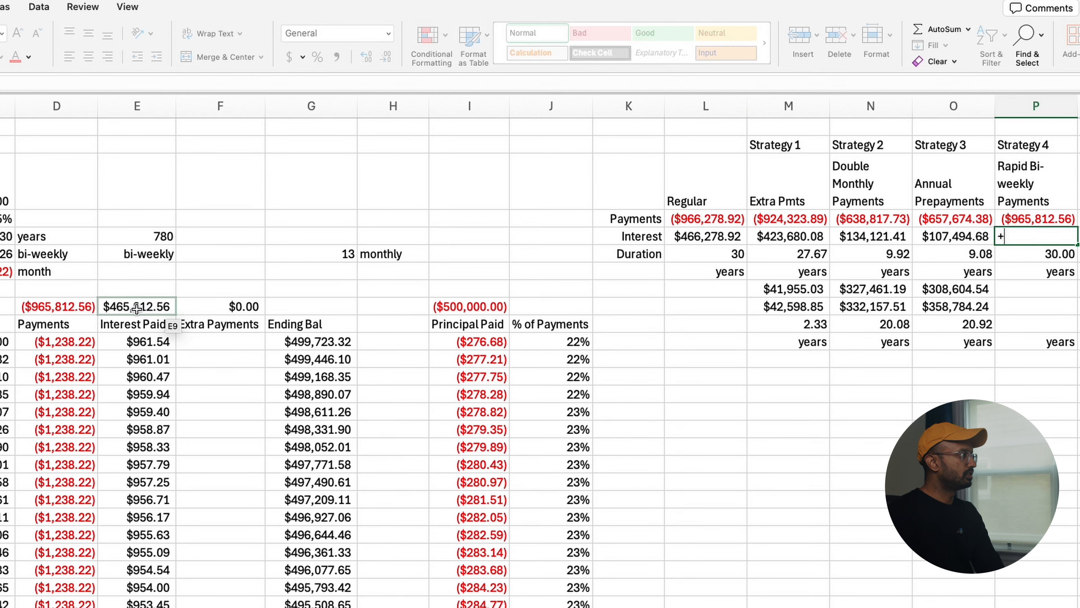
pyautogui.press('Return')
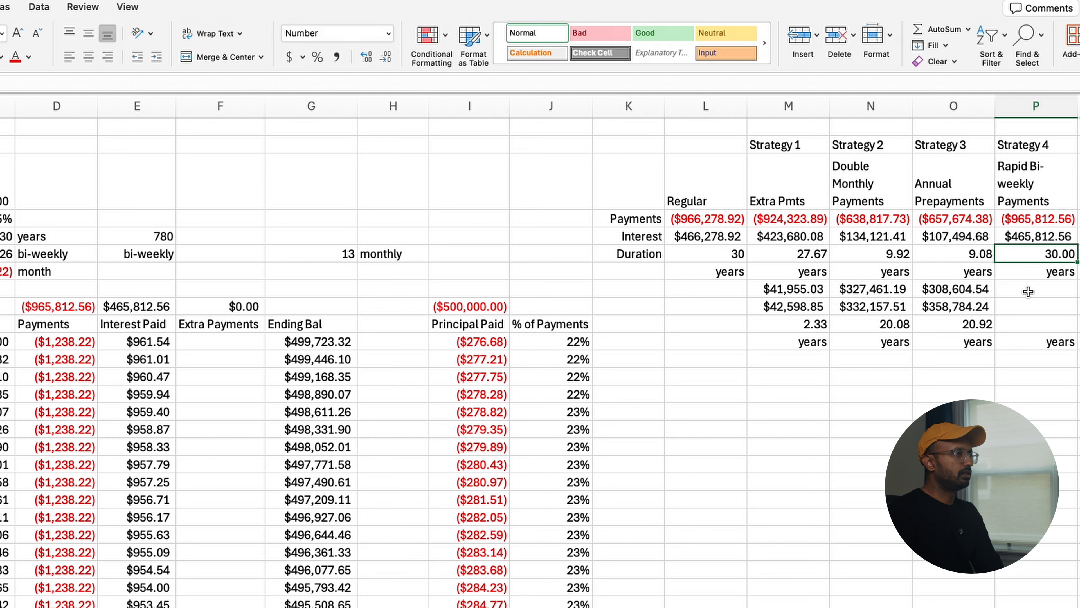
# - Calculate the Strategy 4 payment savings against the regular payments in P8 as +L4-P4
pyautogui.click(1028, 292)
pyautogui.write('+')
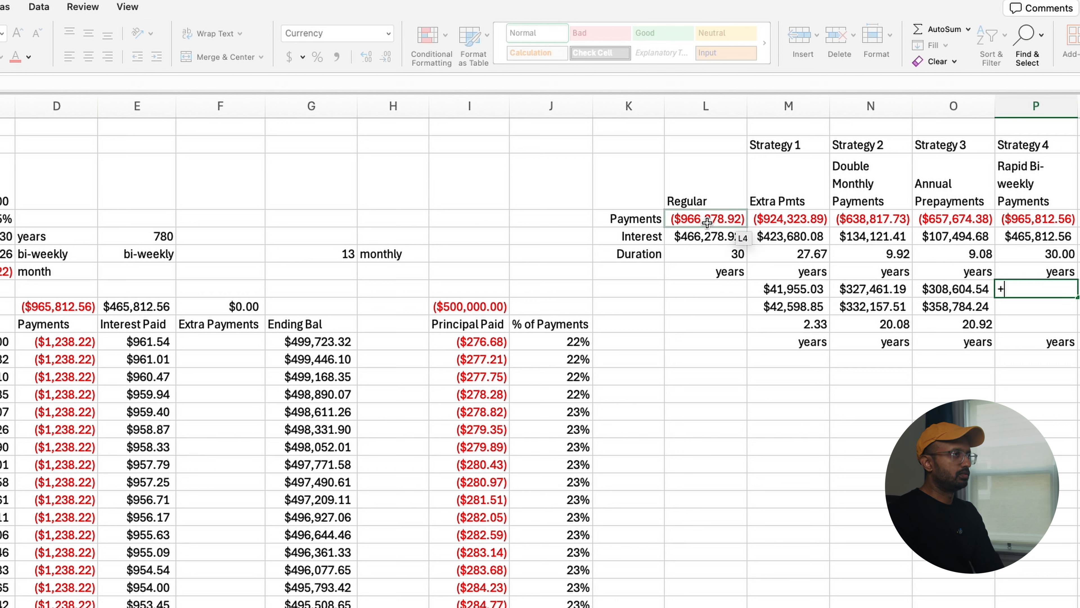
pyautogui.click(706, 221)
pyautogui.write('-')
pyautogui.click(1038, 218)
pyautogui.press('Return')
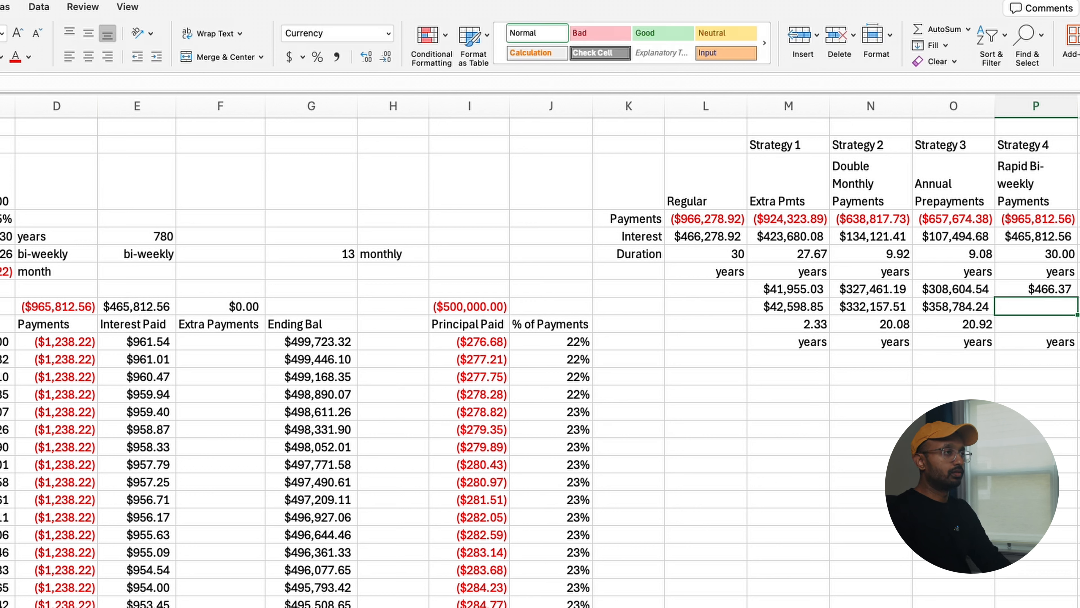
# - Calculate the Strategy 4 interest savings against the regular interest in P9 as +L5-P5
pyautogui.write('+')
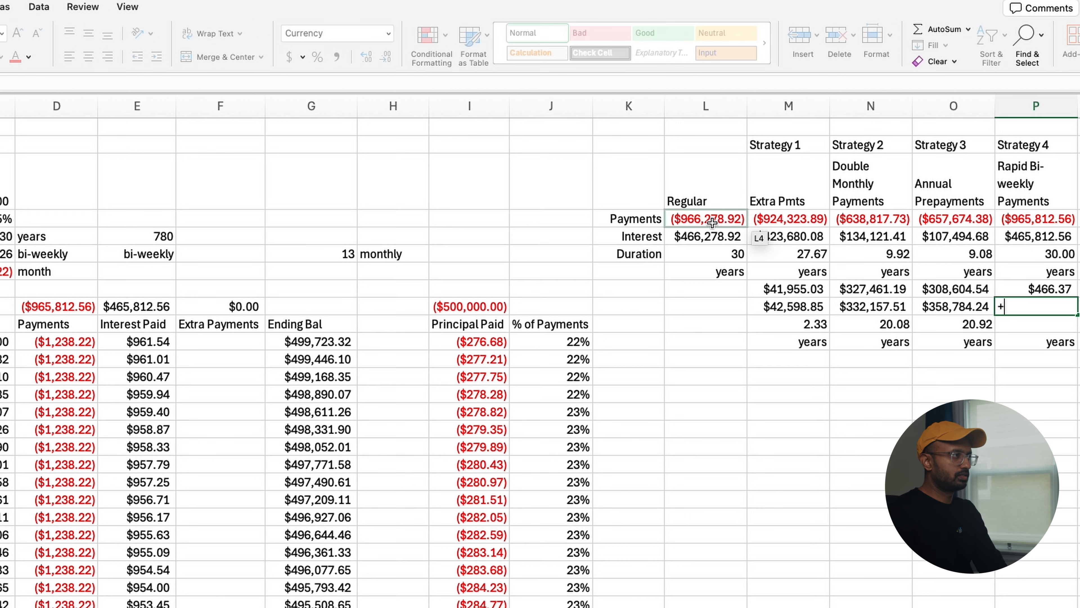
pyautogui.click(694, 236)
pyautogui.press('BackSpace')
pyautogui.press('BackSpace')
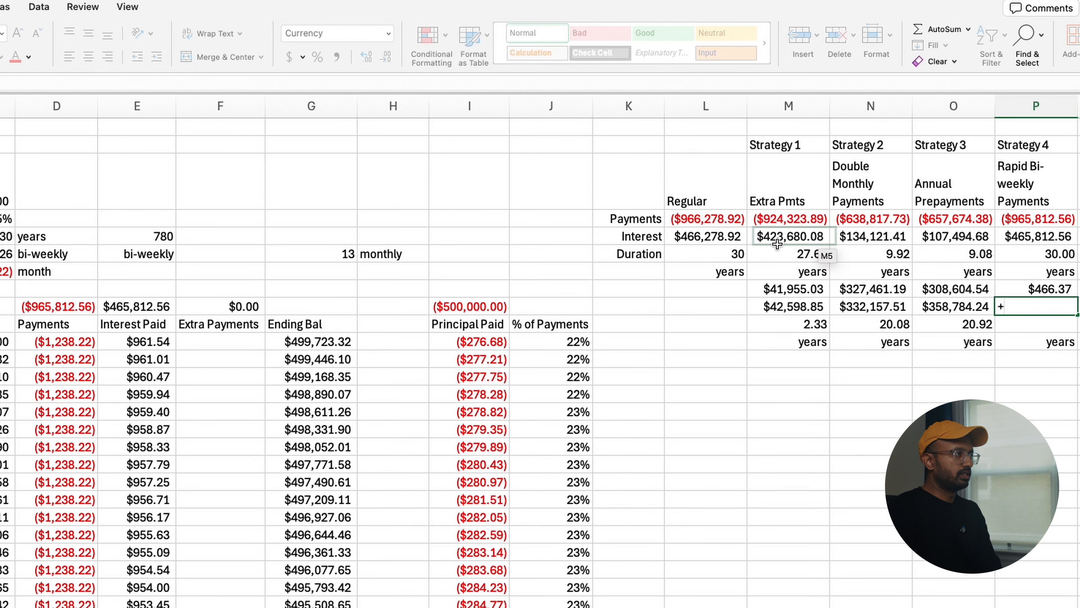
pyautogui.click(692, 240)
pyautogui.write('-')
pyautogui.click(1028, 236)
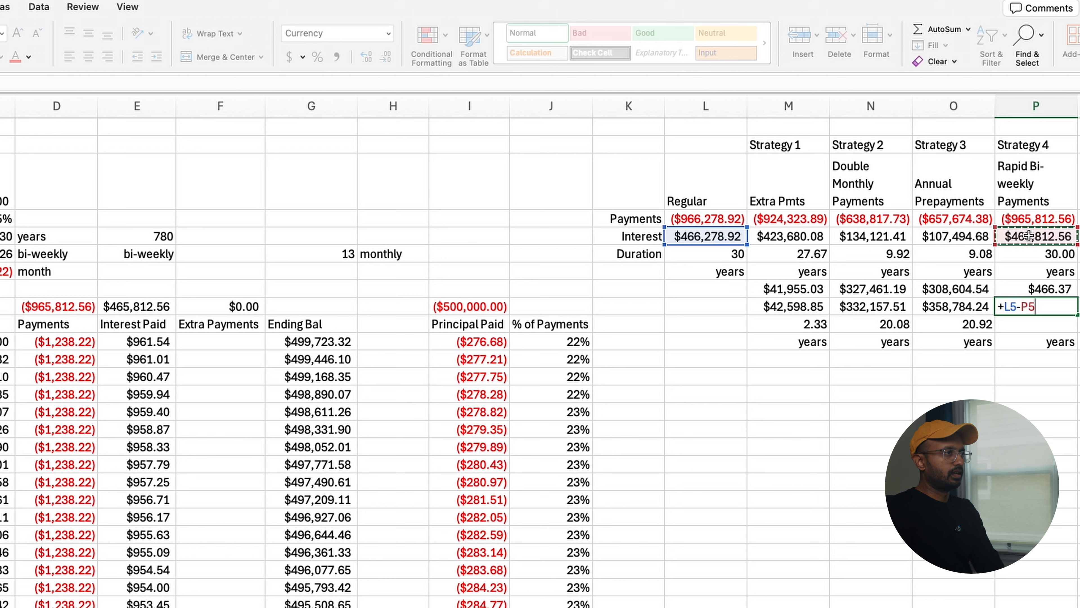
pyautogui.press('Return')
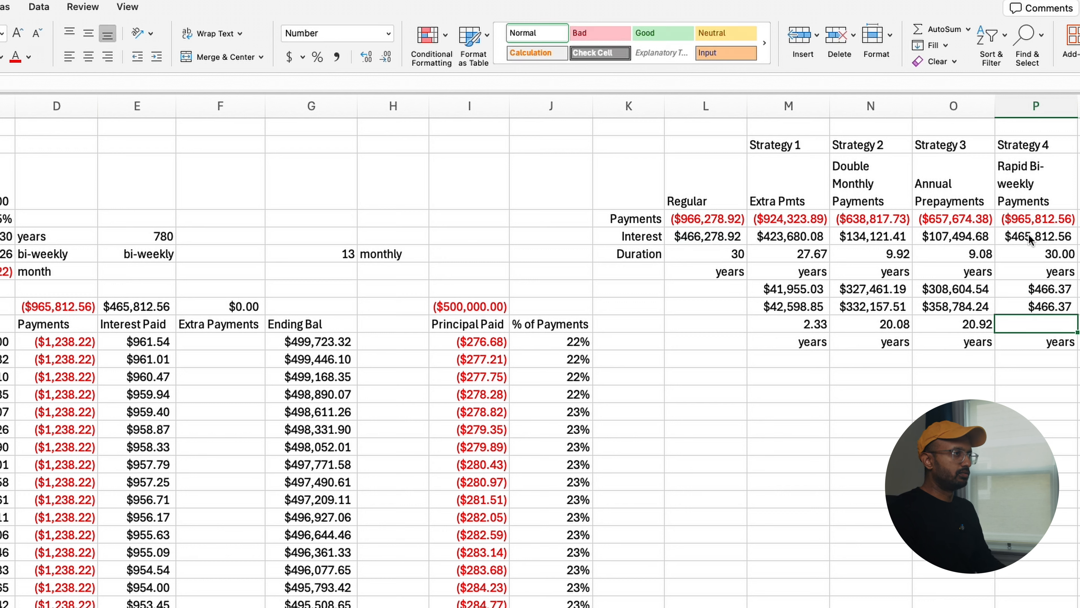
# - Calculate the years saved by Strategy 4 in P10 as +L6-P6
pyautogui.write('+')
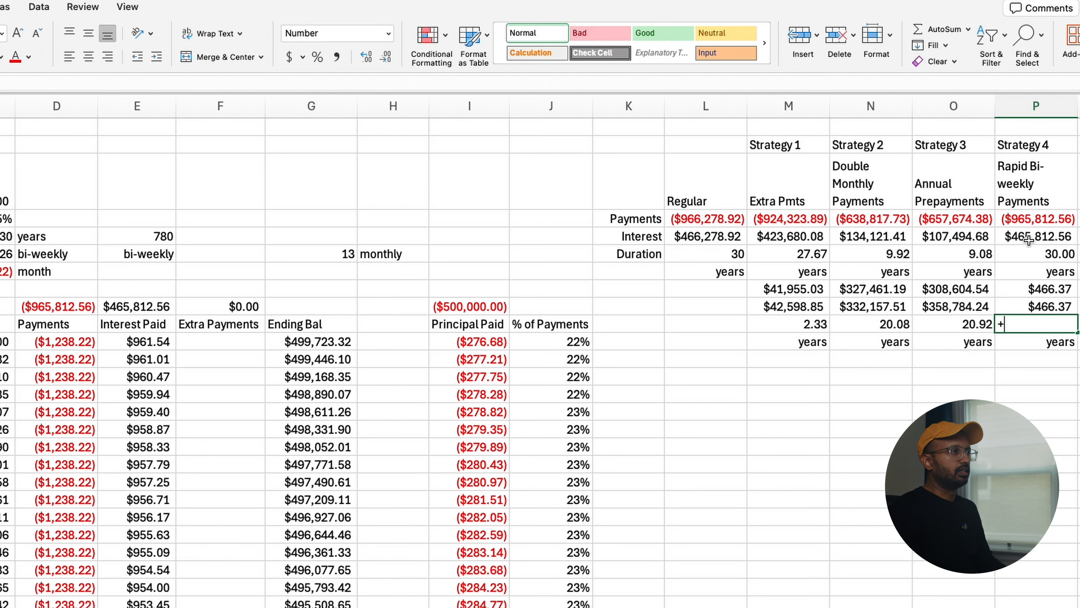
pyautogui.click(723, 254)
pyautogui.write('-')
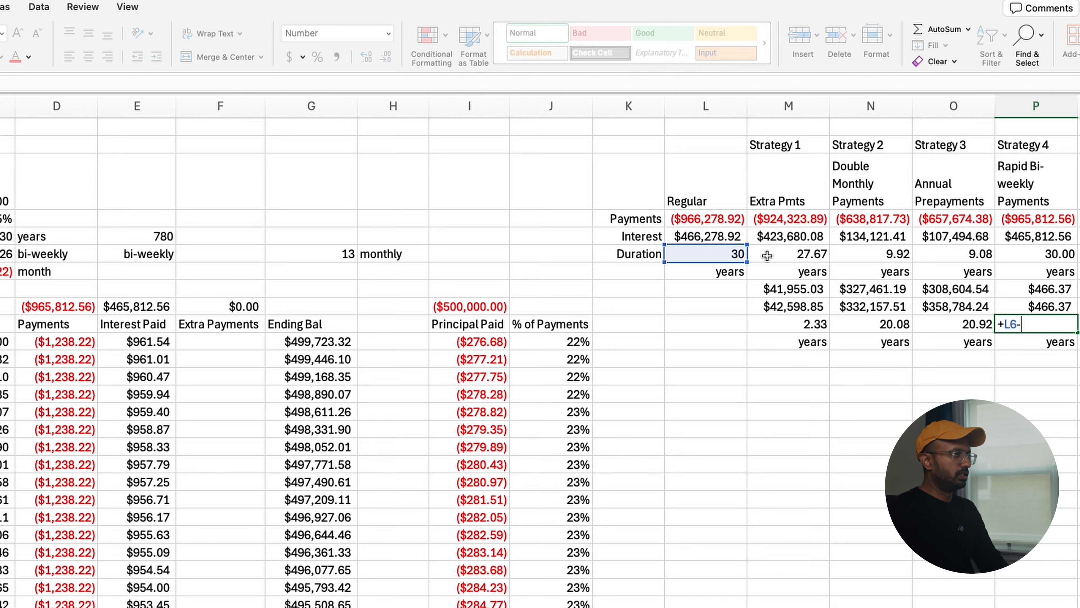
pyautogui.click(1034, 257)
pyautogui.press('Return')
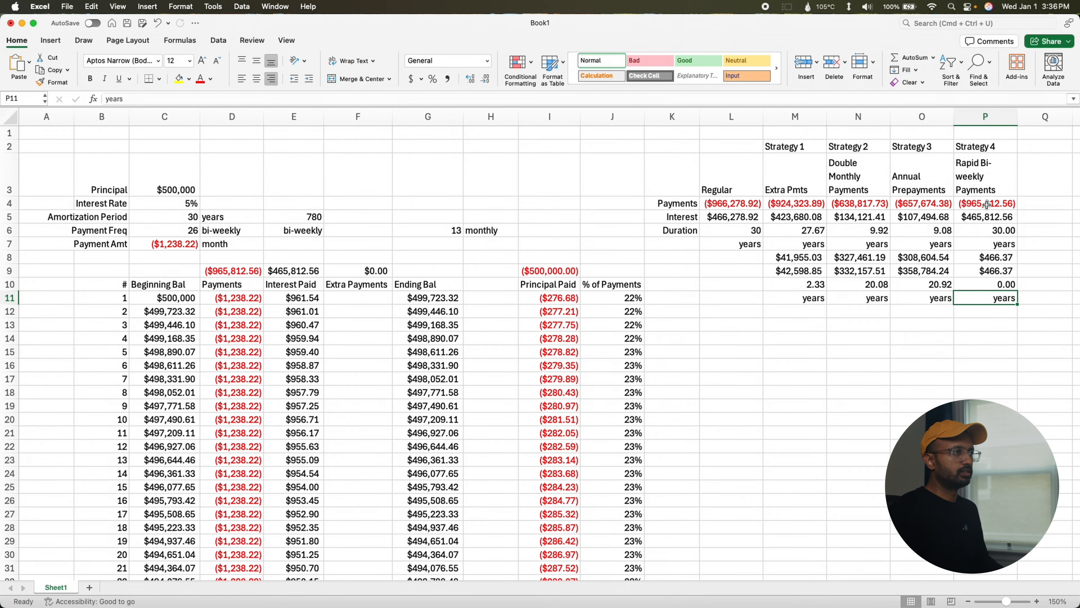
# - Compare the payments and savings of the rapid bi-weekly strategy with the double monthly and annual prepayment strategies
pyautogui.press('Up')
pyautogui.press('Up')
pyautogui.press('Up')
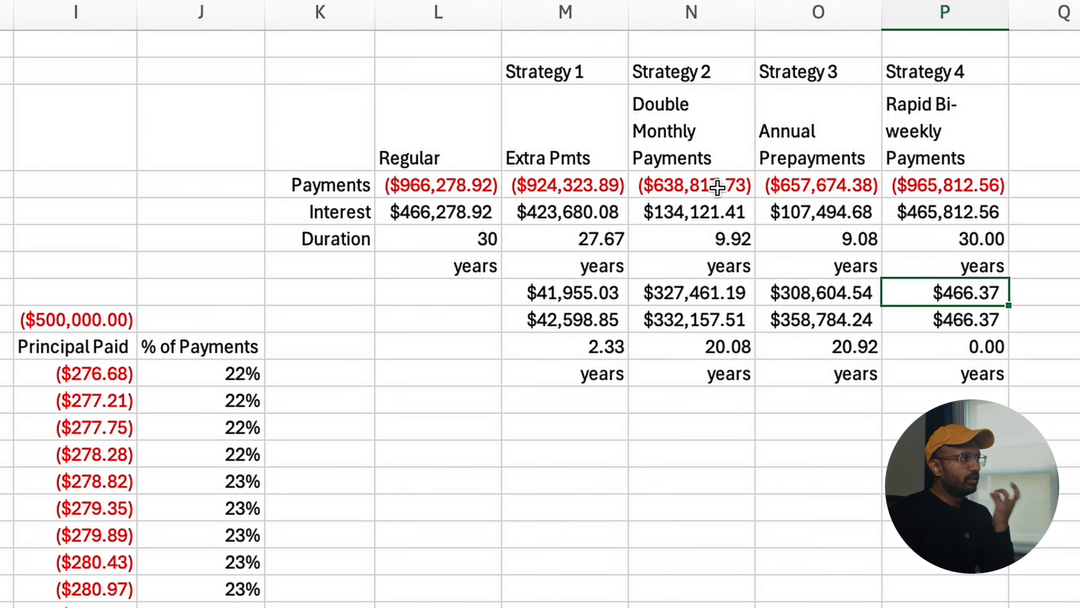
pyautogui.click(871, 204)
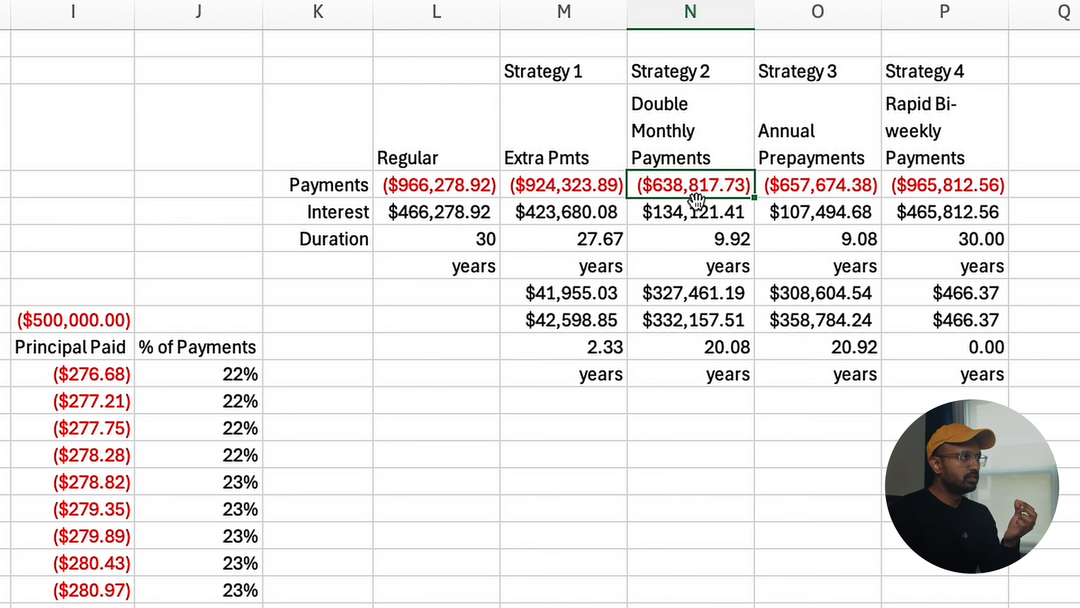
pyautogui.click(838, 181)
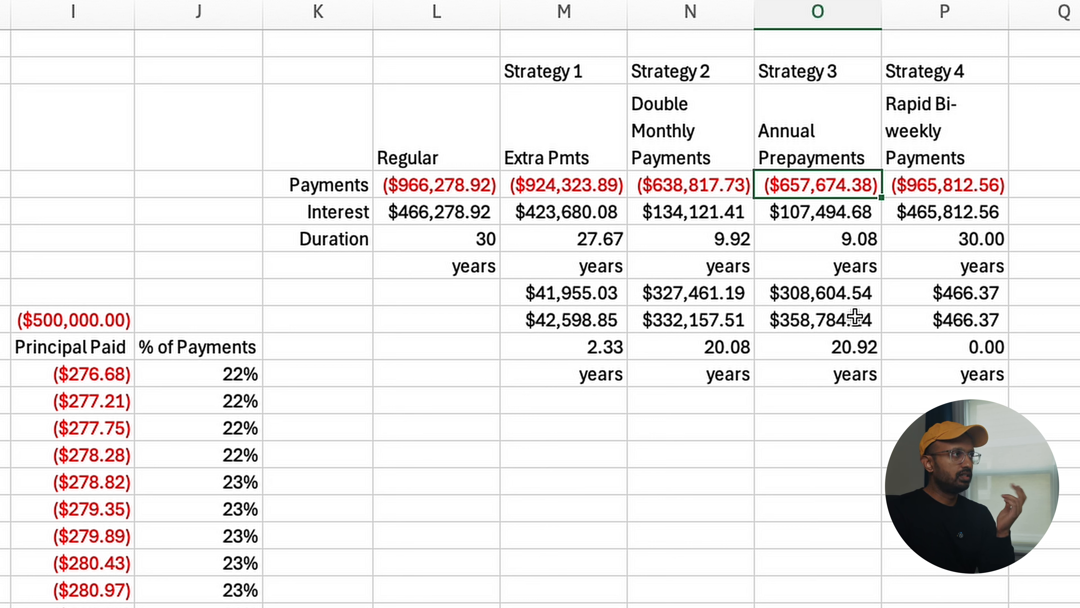
pyautogui.click(709, 142)
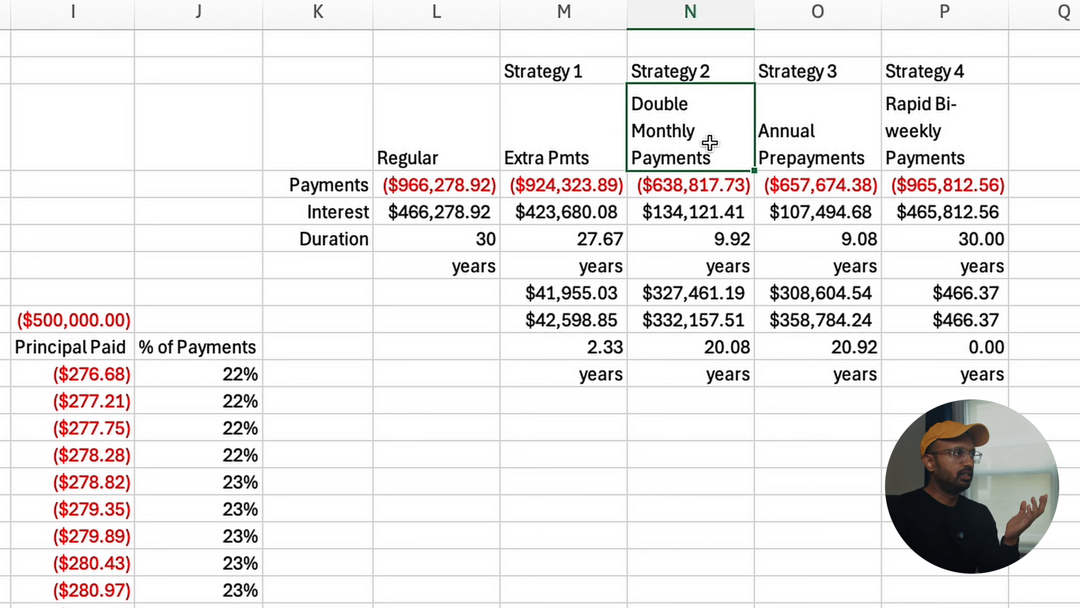
pyautogui.click(844, 137)
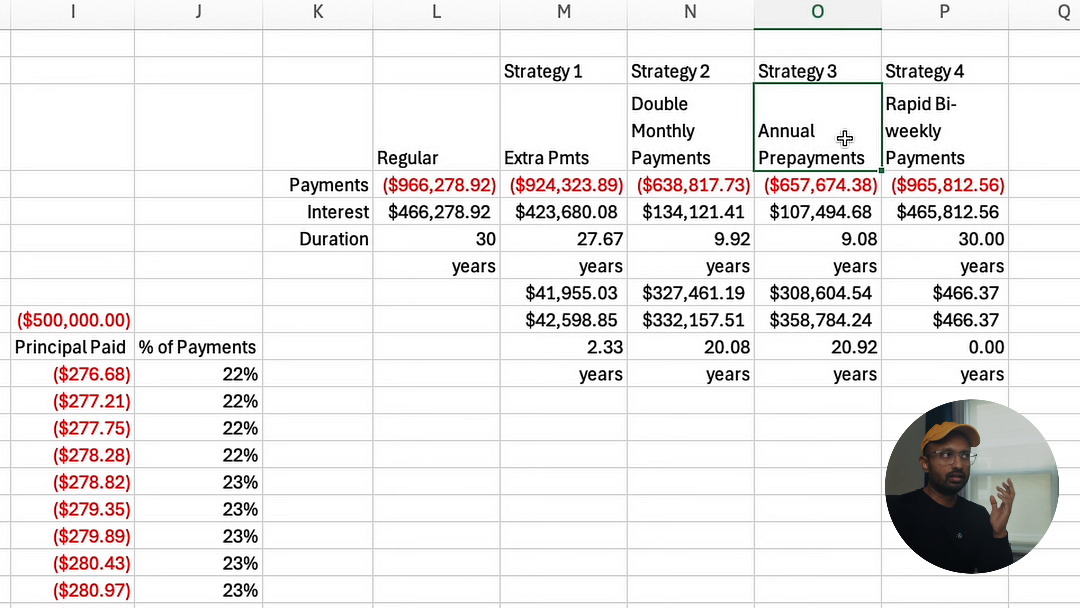